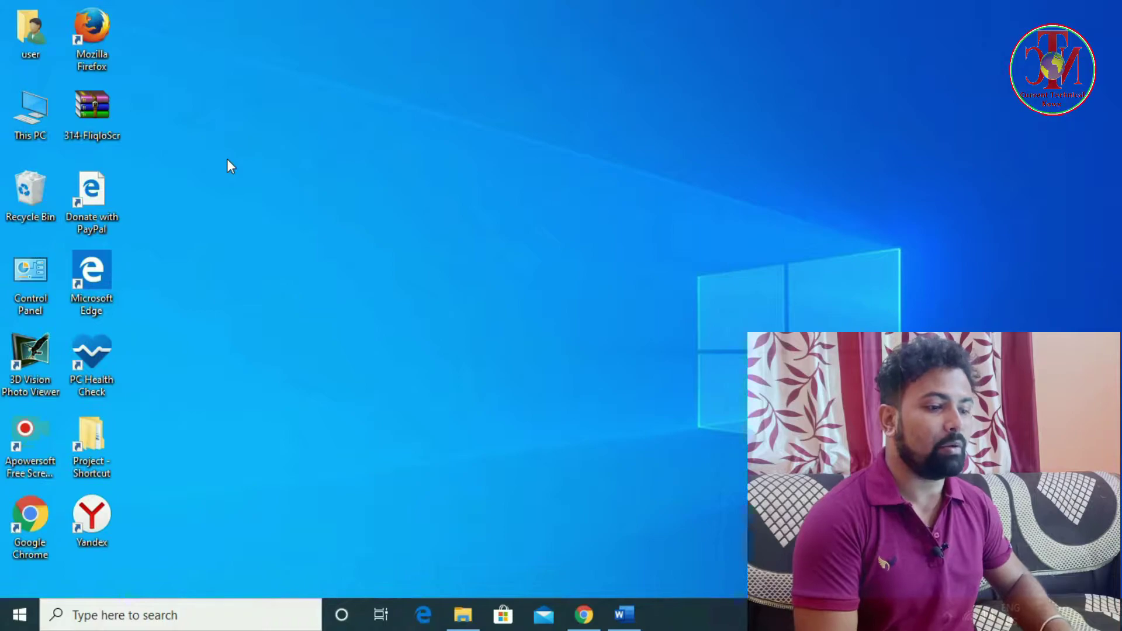
- Review the PC's device and Windows specifications in the system properties, and close the page
right_click(40, 118)
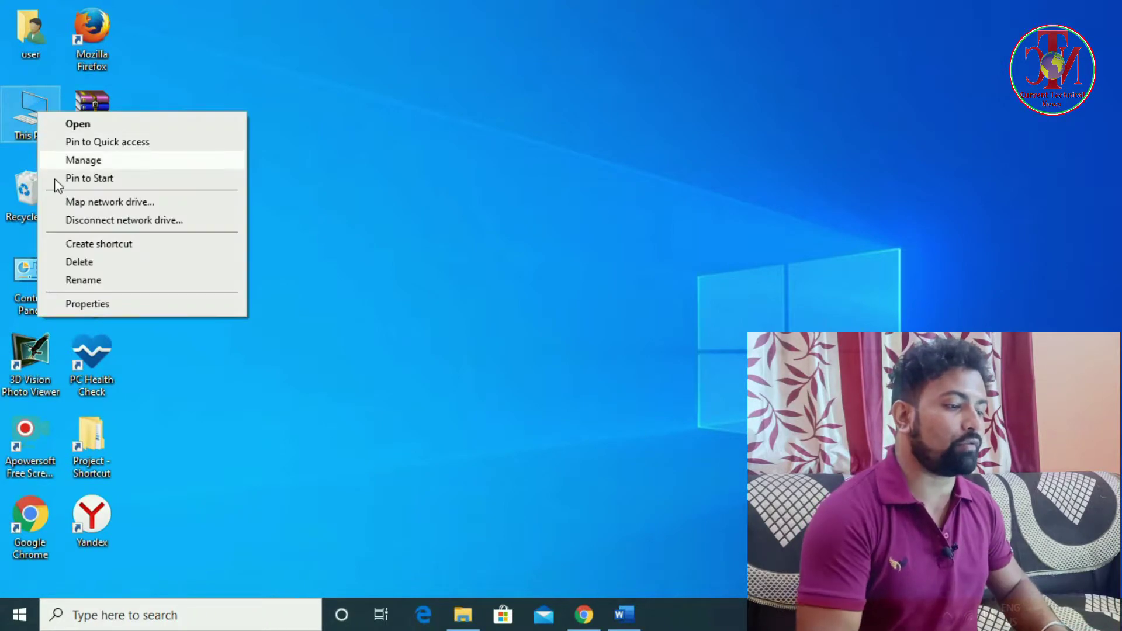
click(101, 306)
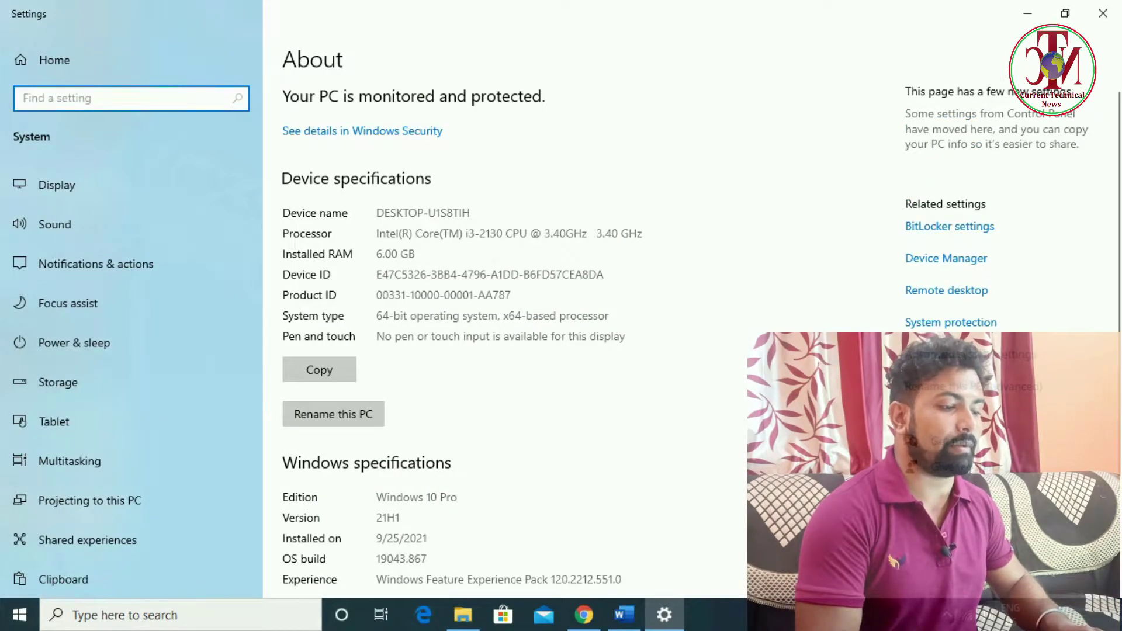
scroll(493, 248, down, 3)
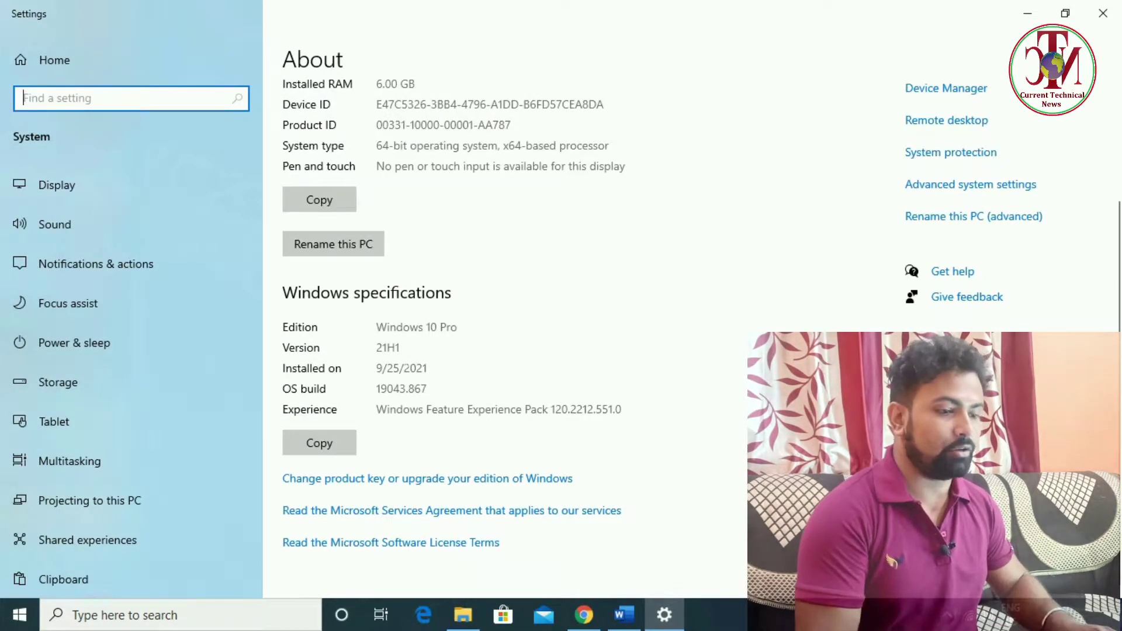
click(1103, 13)
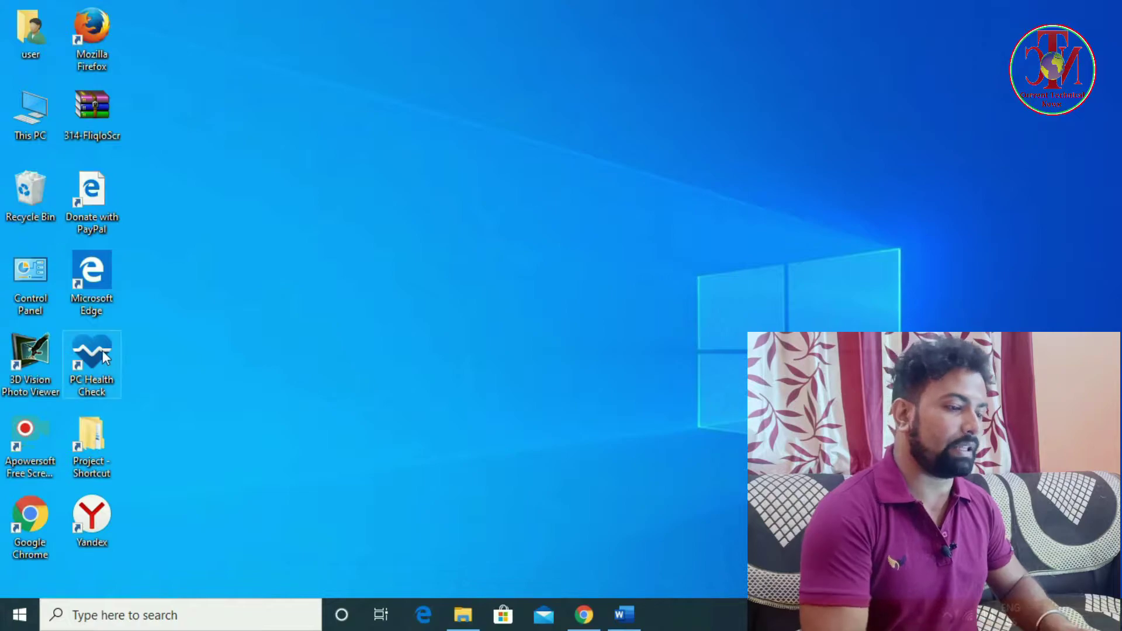
- Run the Windows 11 compatibility check in PC Health Check, then close the results and the program
right_click(204, 153)
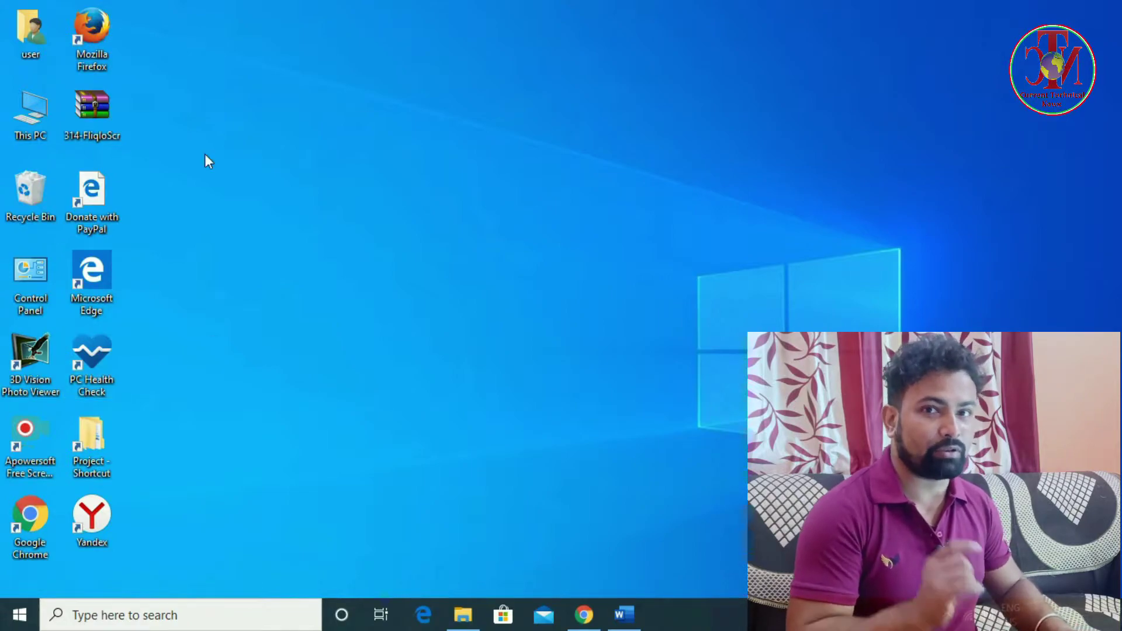
click(259, 211)
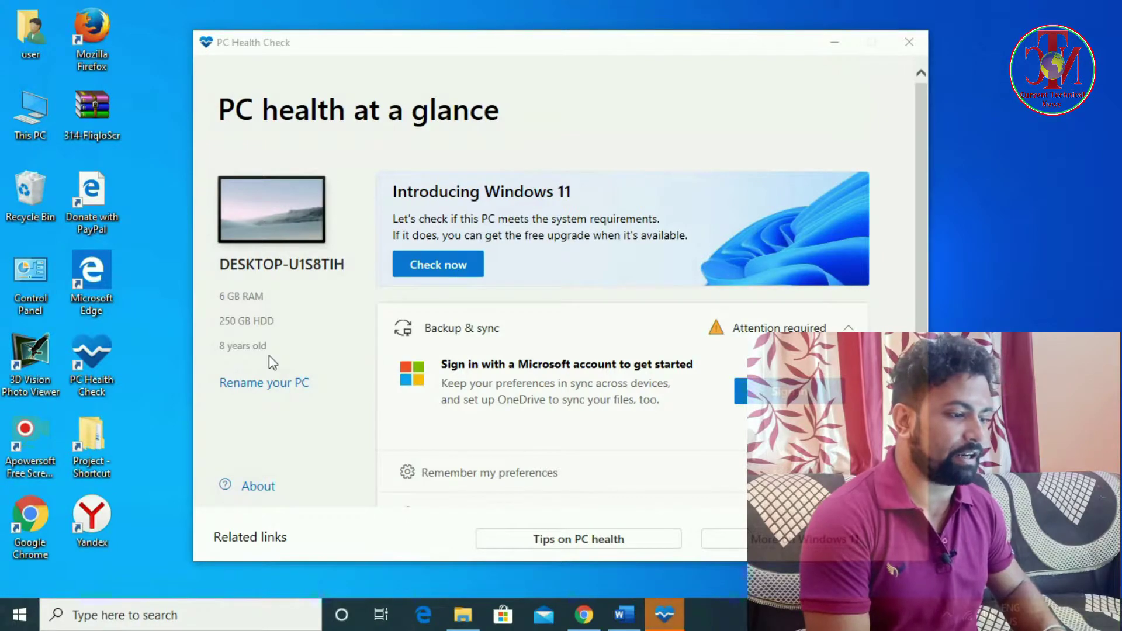
click(461, 270)
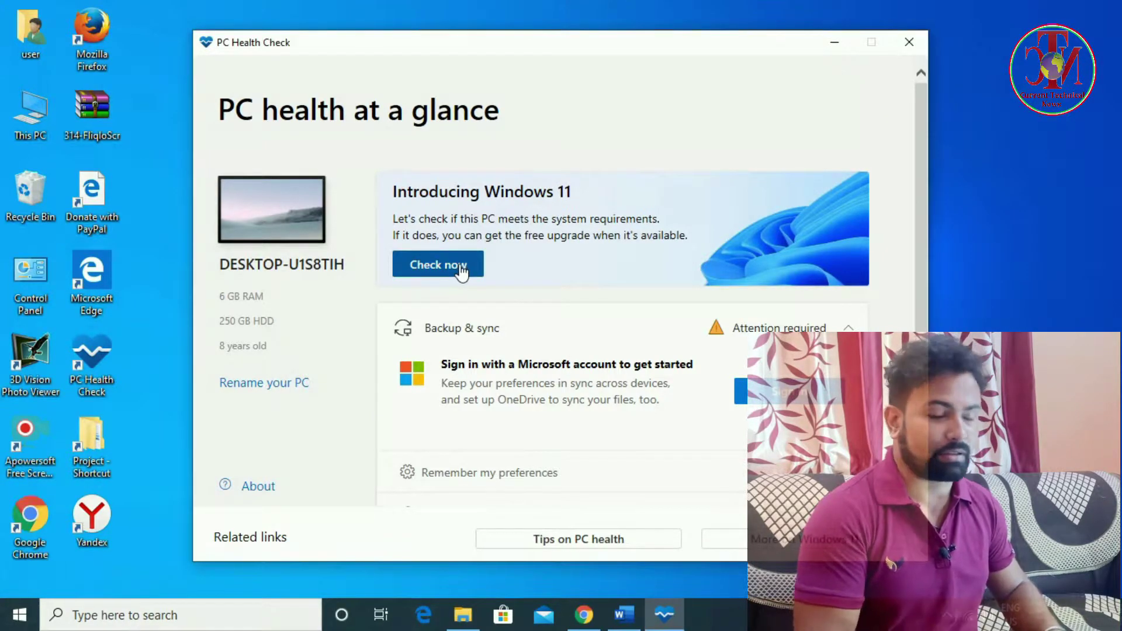
click(461, 271)
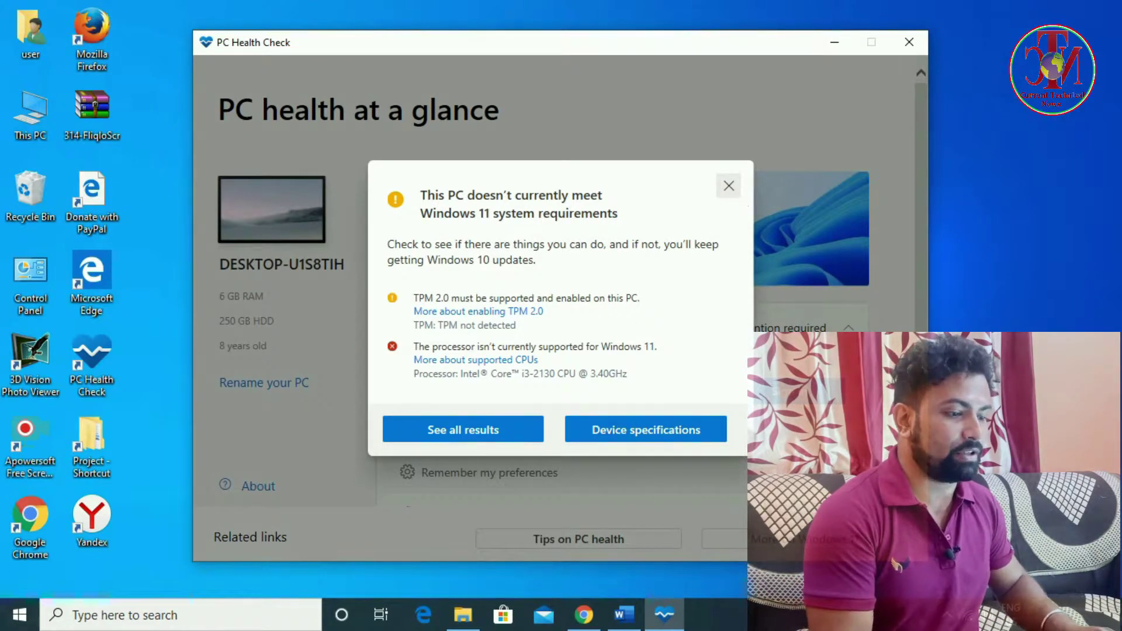
click(729, 186)
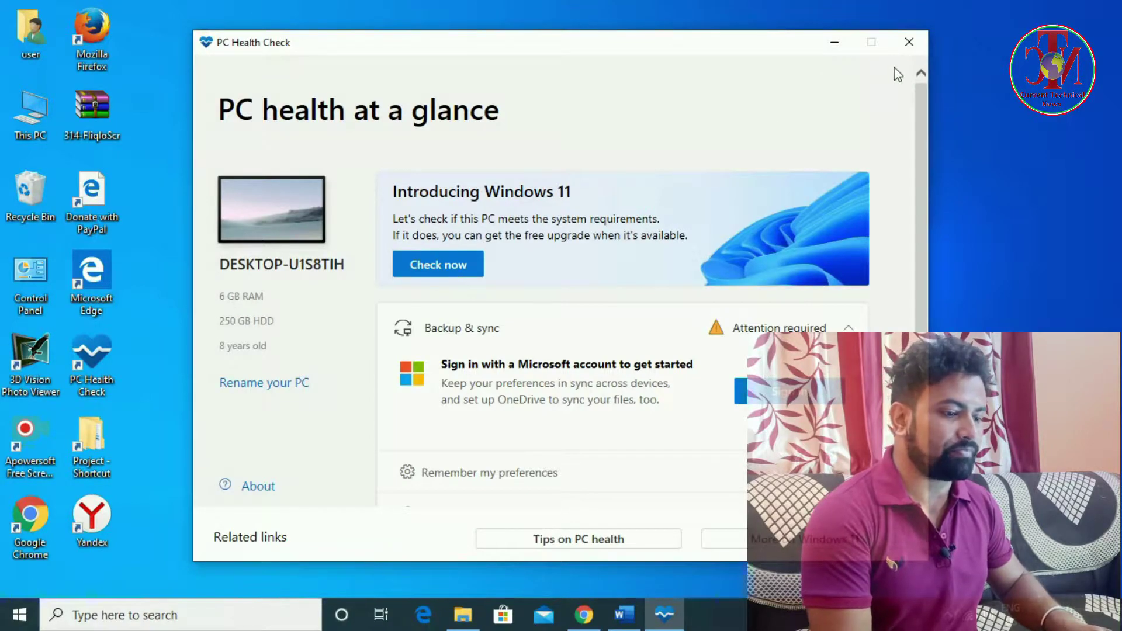
click(908, 42)
right_click(298, 121)
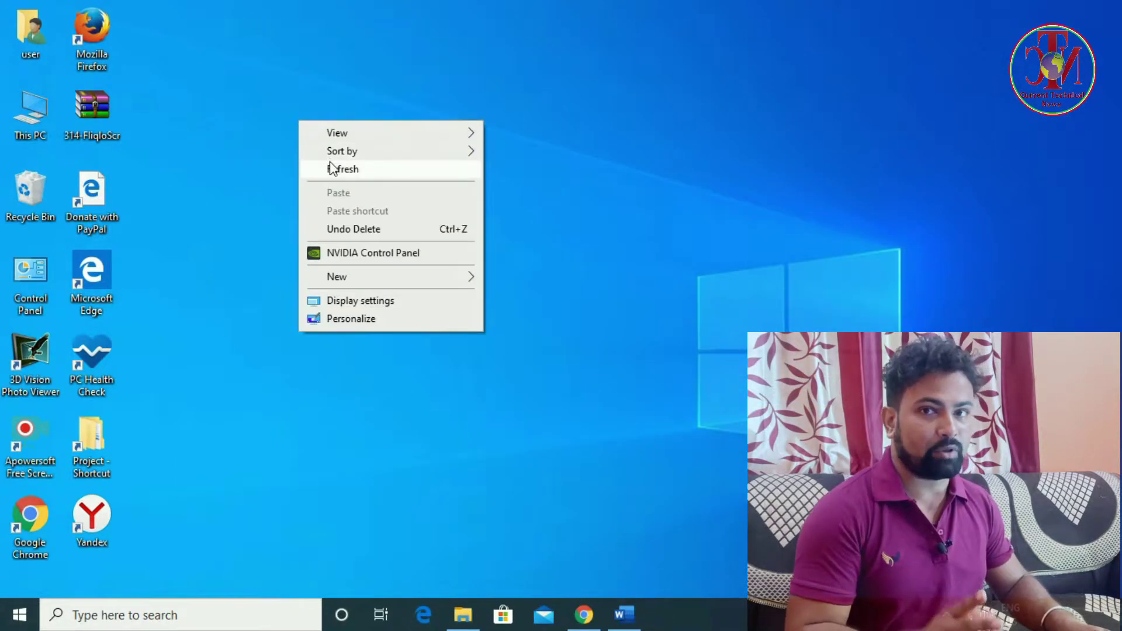
click(329, 164)
right_click(293, 156)
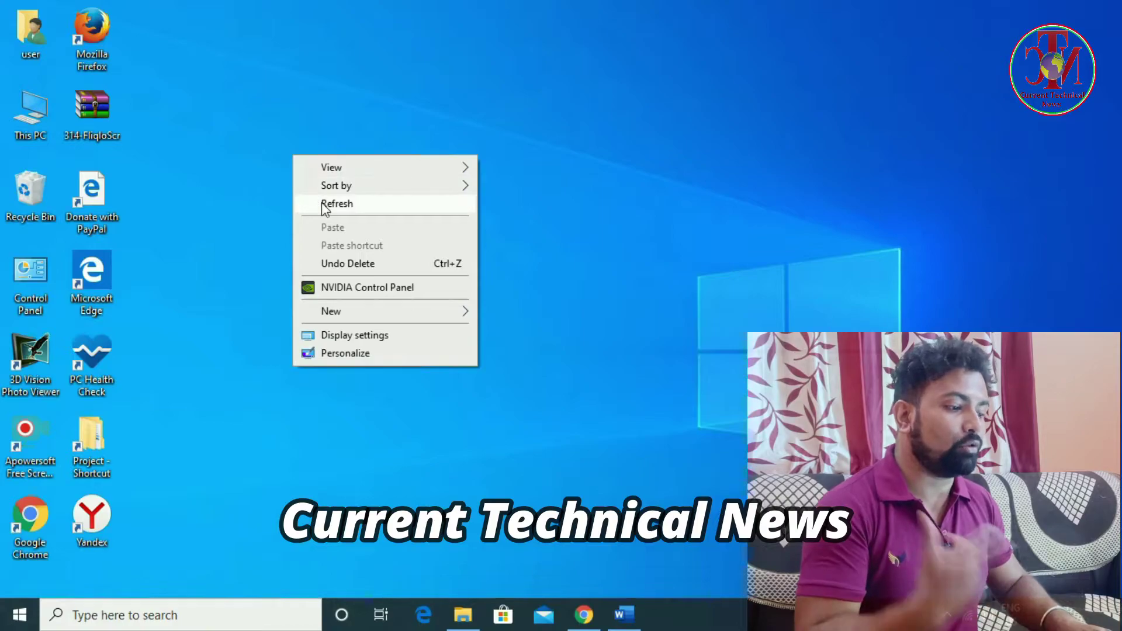
click(321, 202)
- Switch to the Current Technical News document in Word, copy the Windows 11 Media Creation Tool link, and minimize the document
click(623, 615)
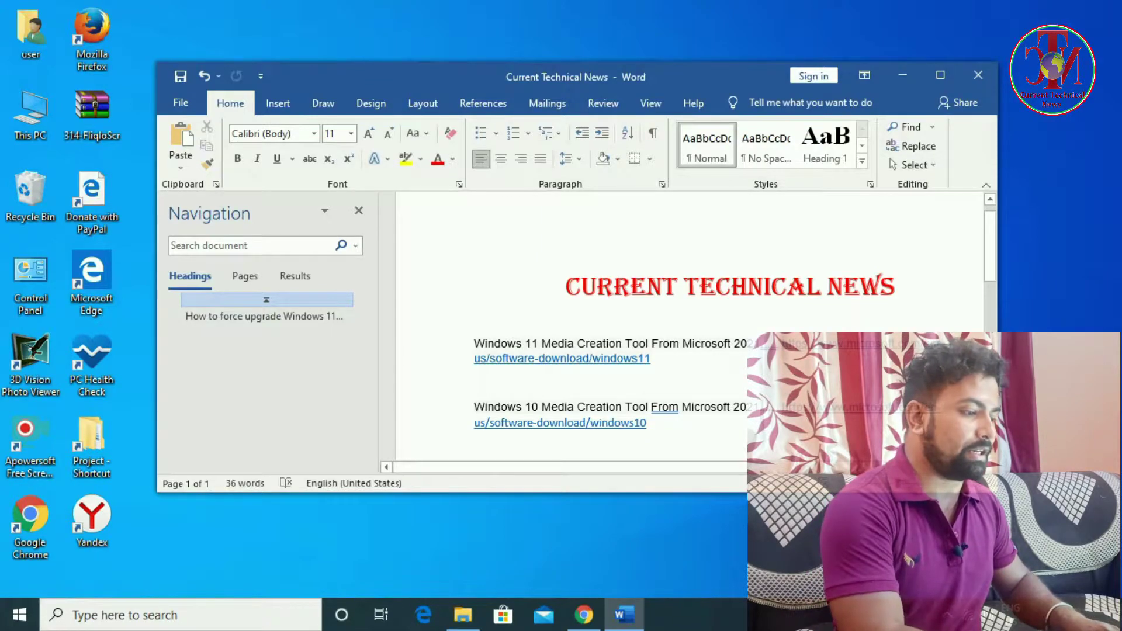
drag(783, 345, 657, 359)
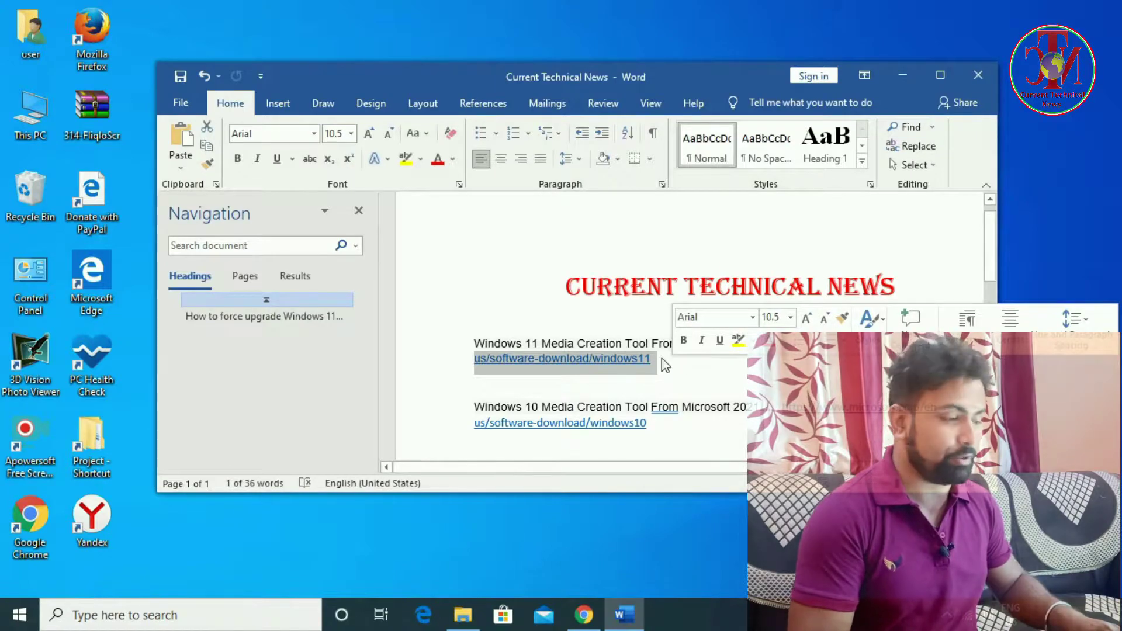
right_click(634, 359)
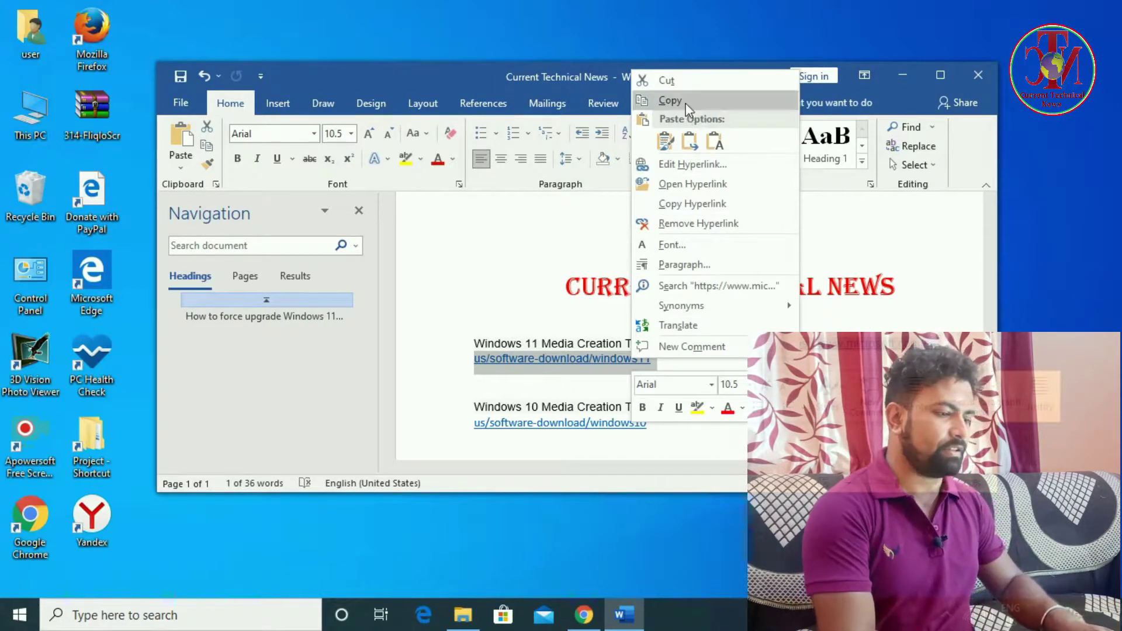
click(670, 100)
click(911, 74)
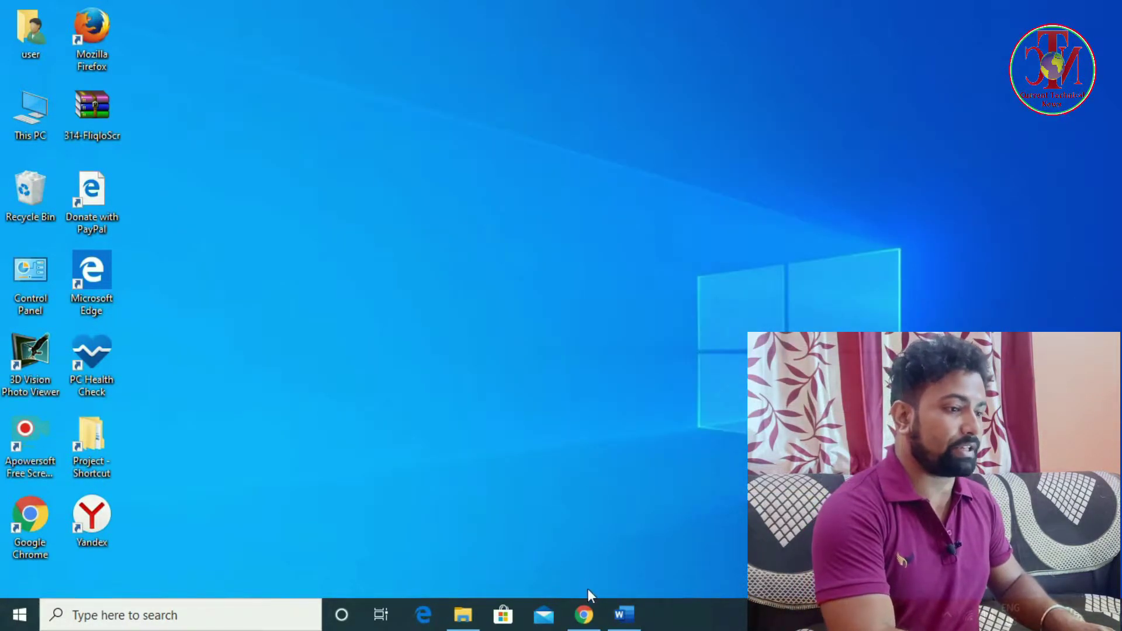
- Switch to Chrome and open the copied link microsoft.com/en-us/software-download/windows11
click(584, 613)
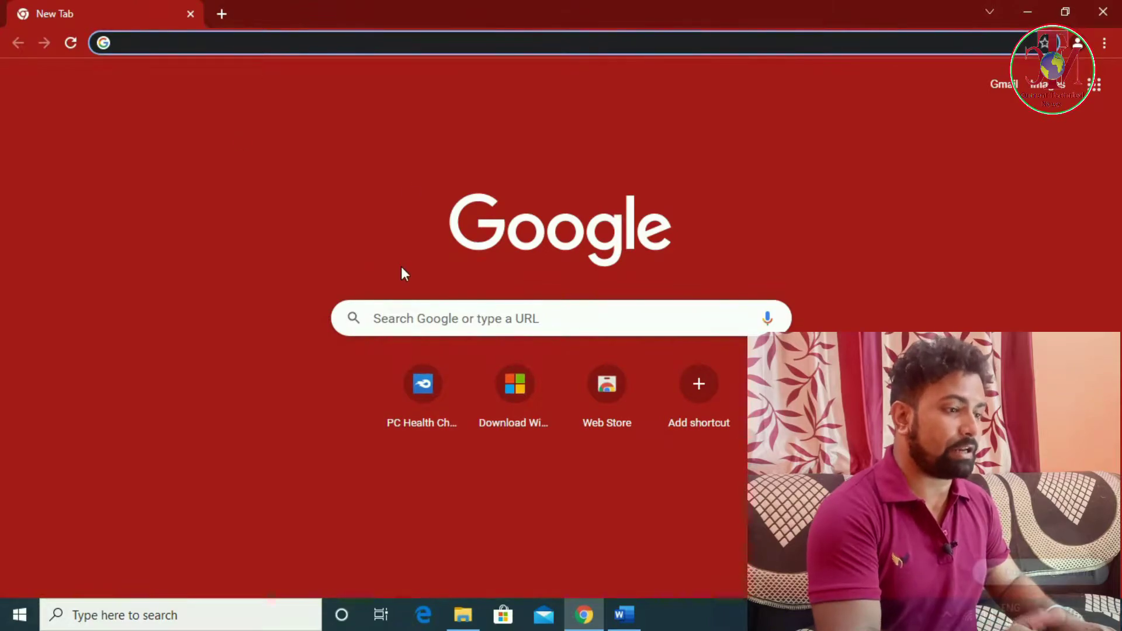
click(232, 48)
right_click(226, 43)
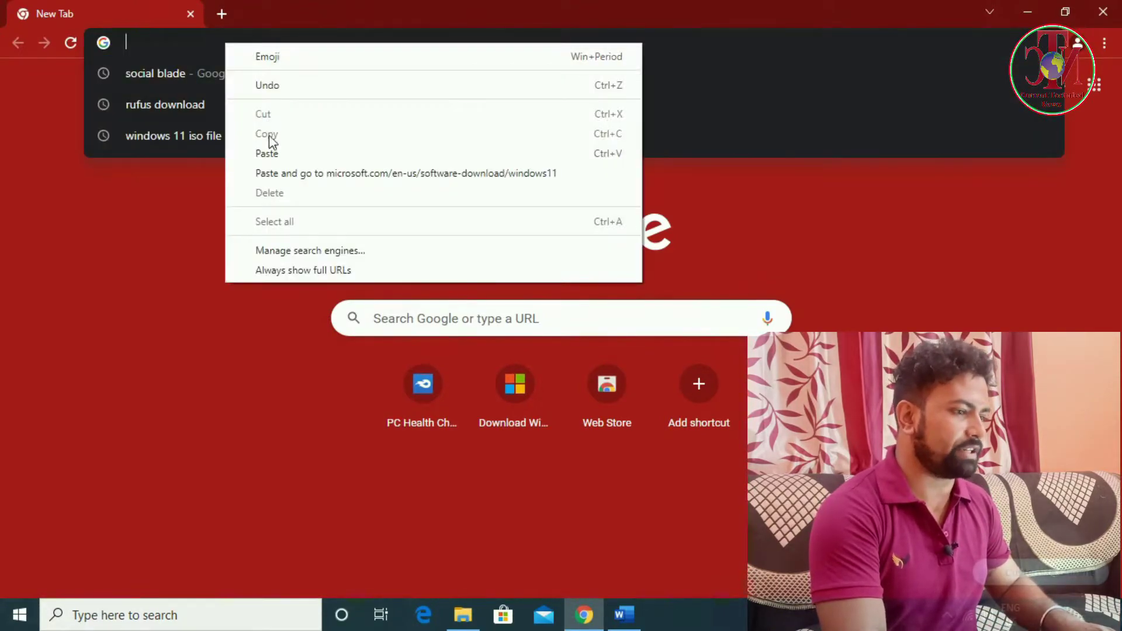
click(272, 154)
click(244, 71)
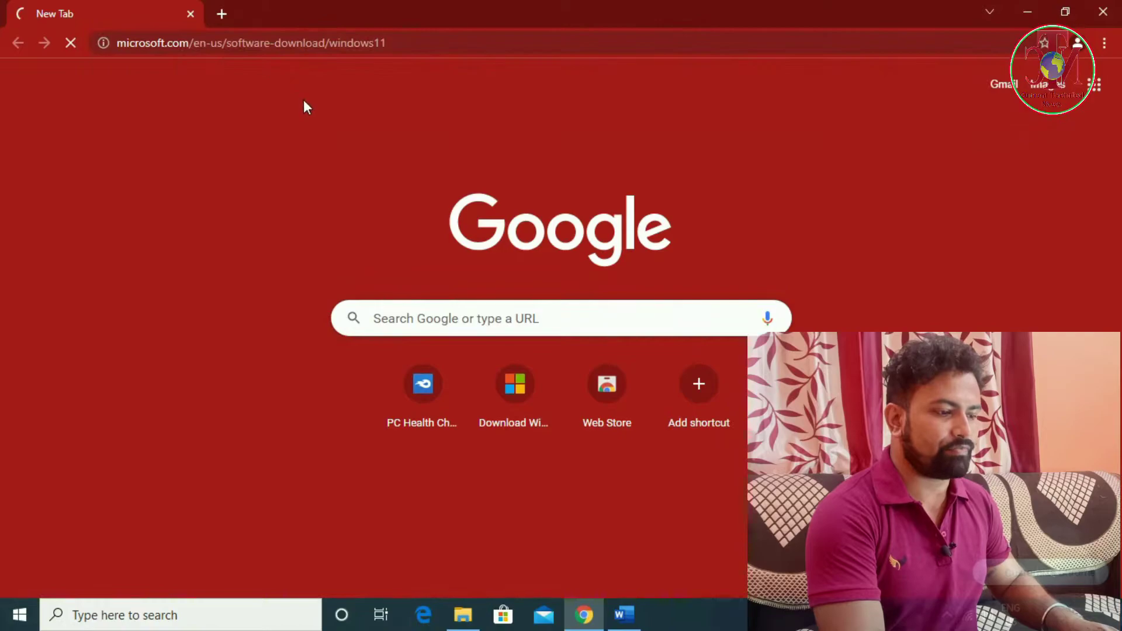
- Download the media creation tool from the Create Windows 11 Installation Media section
scroll(189, 276, down, 4)
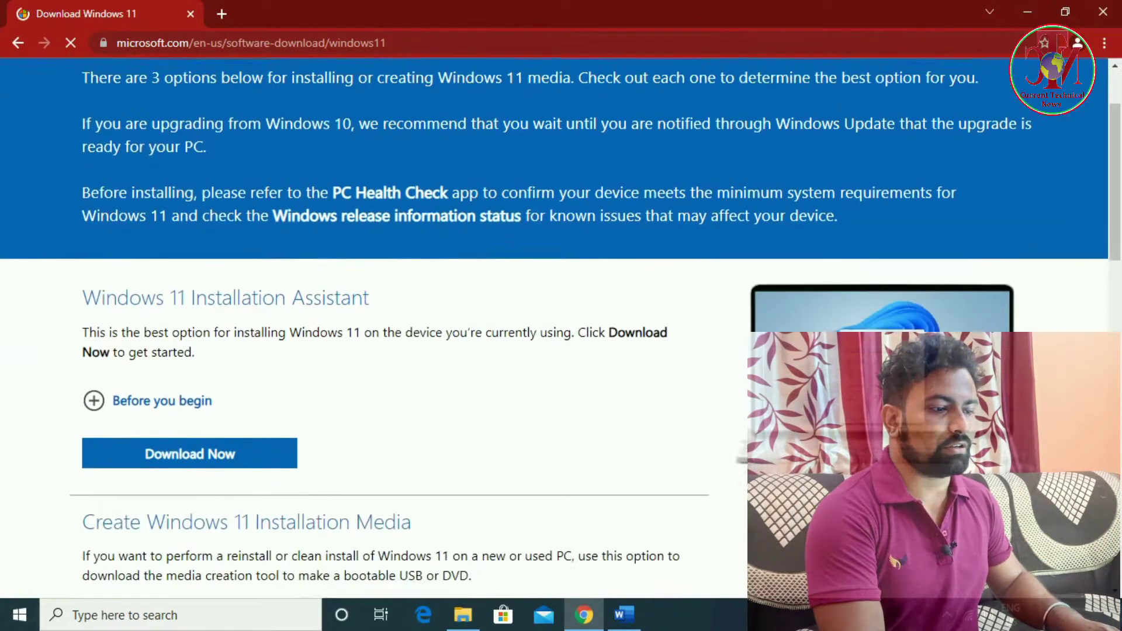
scroll(298, 280, down, 5)
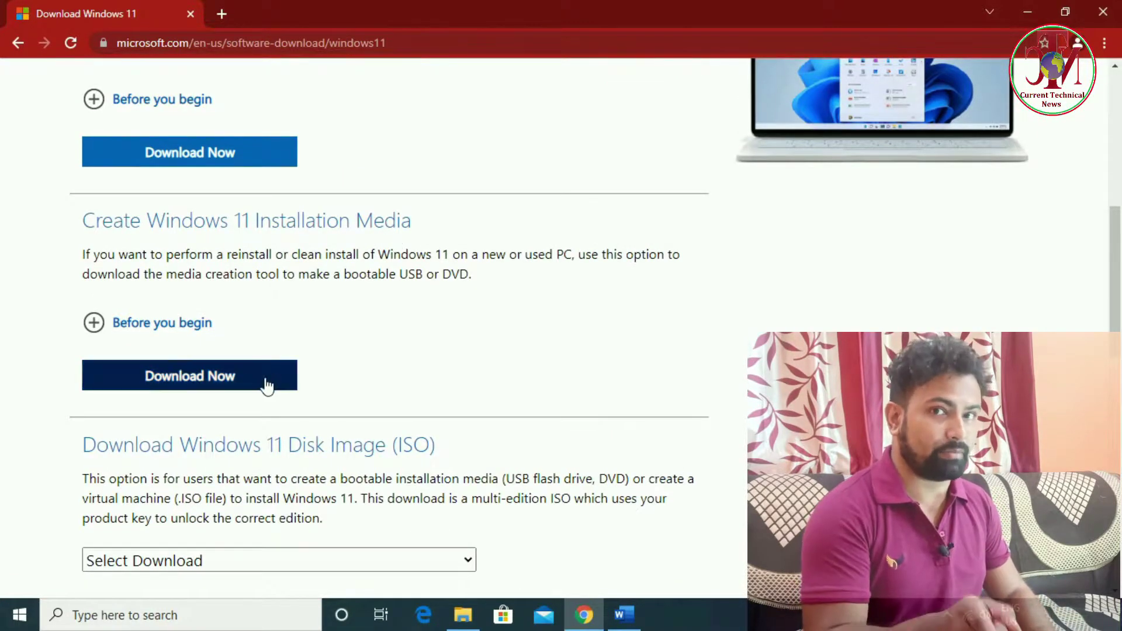
click(246, 383)
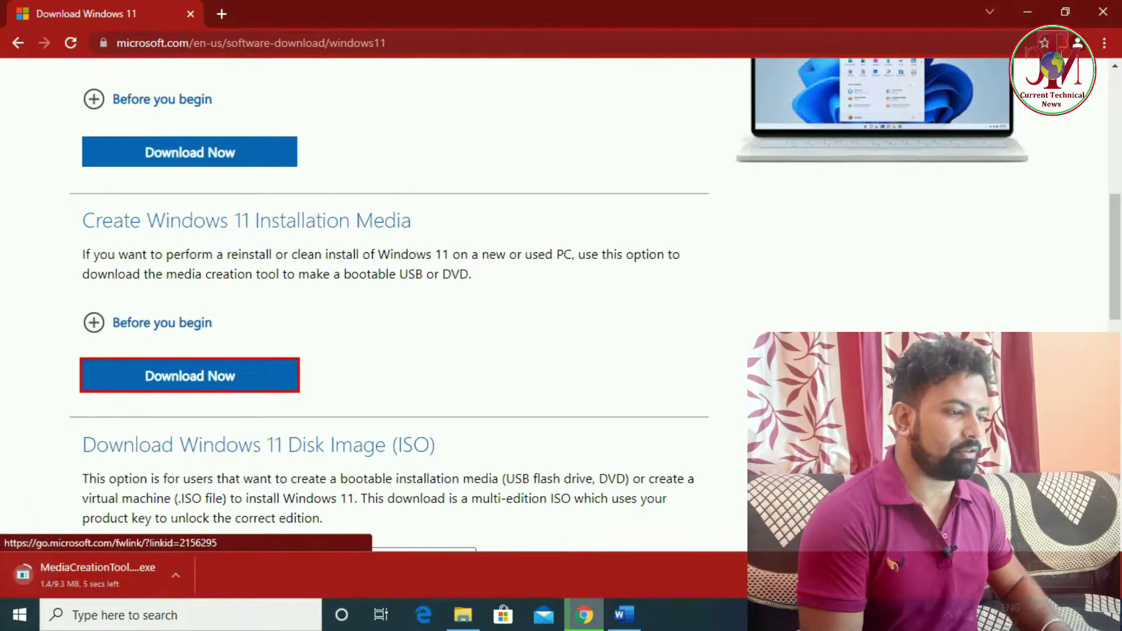
- Locate the downloaded MediaCreationToolW11 file in its folder and run it, minimizing the folder and browser windows
key(ctrl+j)
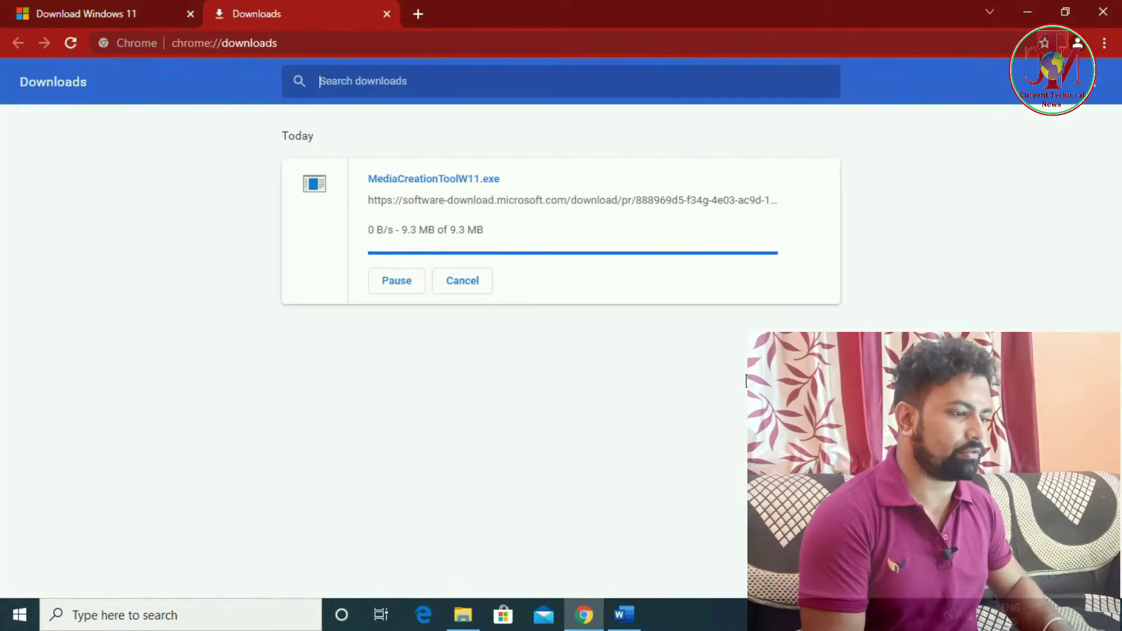
click(420, 238)
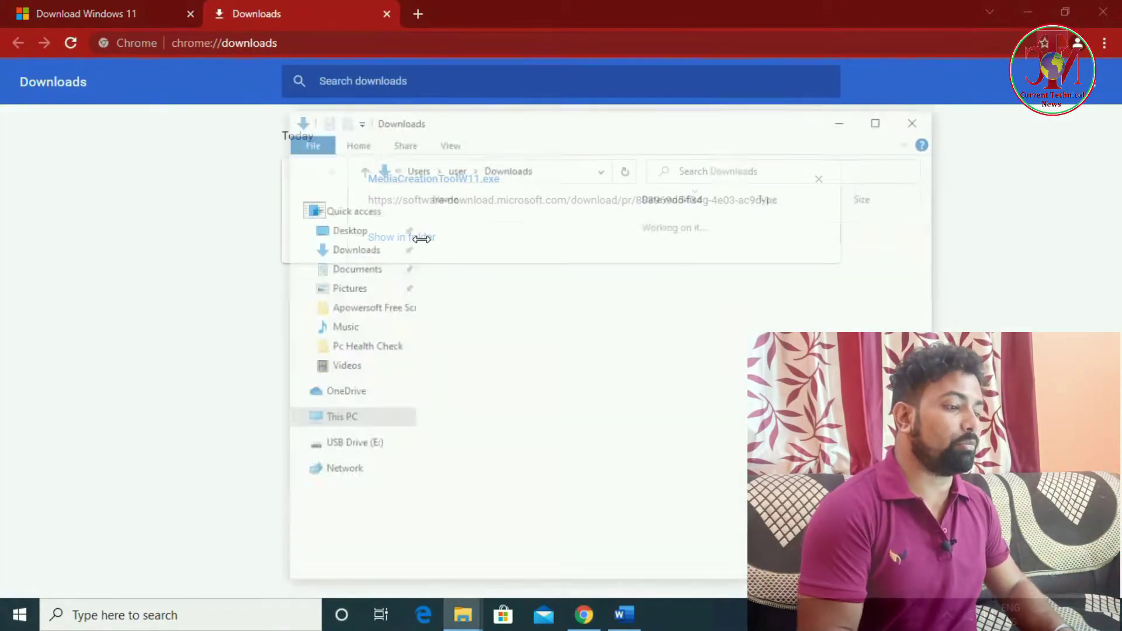
double_click(462, 245)
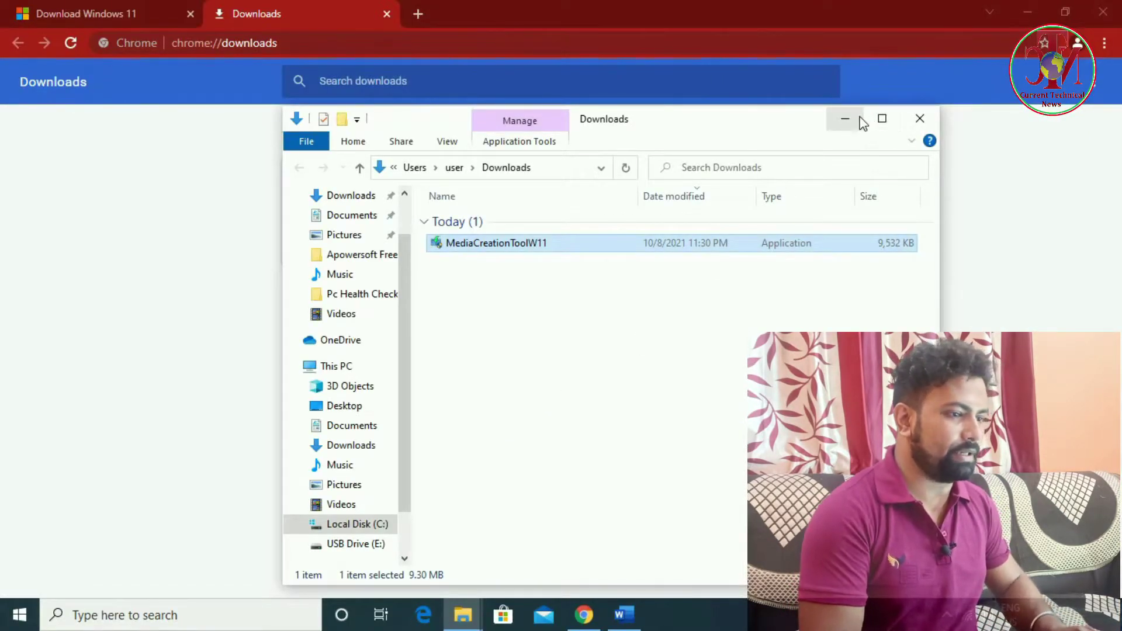
click(857, 119)
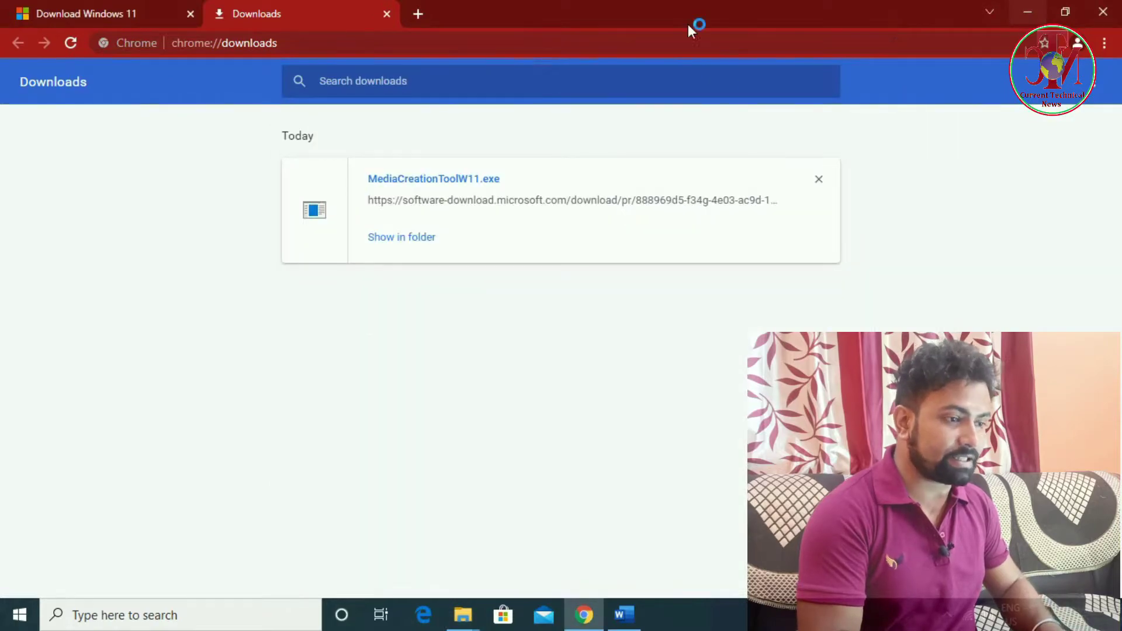
click(1027, 11)
right_click(281, 104)
click(311, 153)
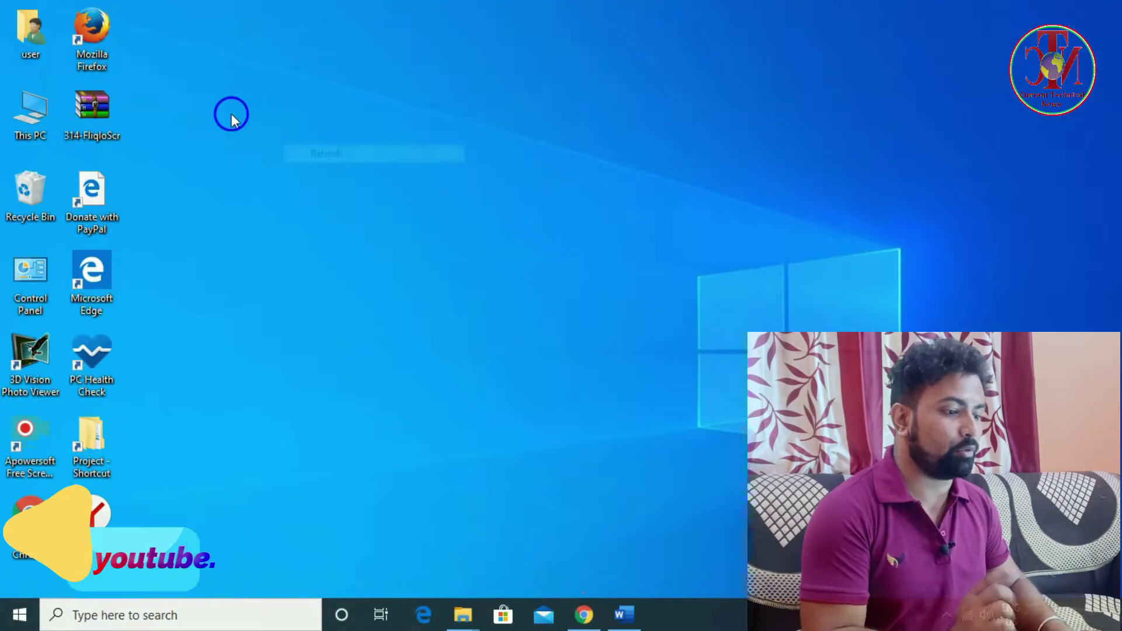
right_click(232, 114)
click(271, 163)
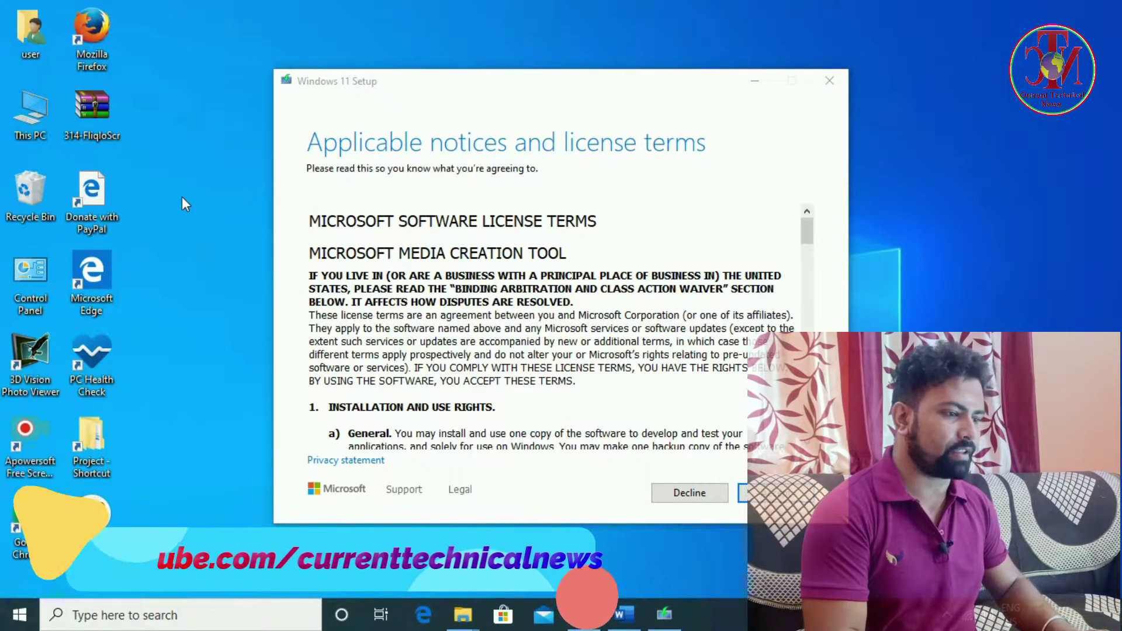
- Accept the setup's license terms with the recommended language and edition, and choose ISO file as the media to create
click(774, 493)
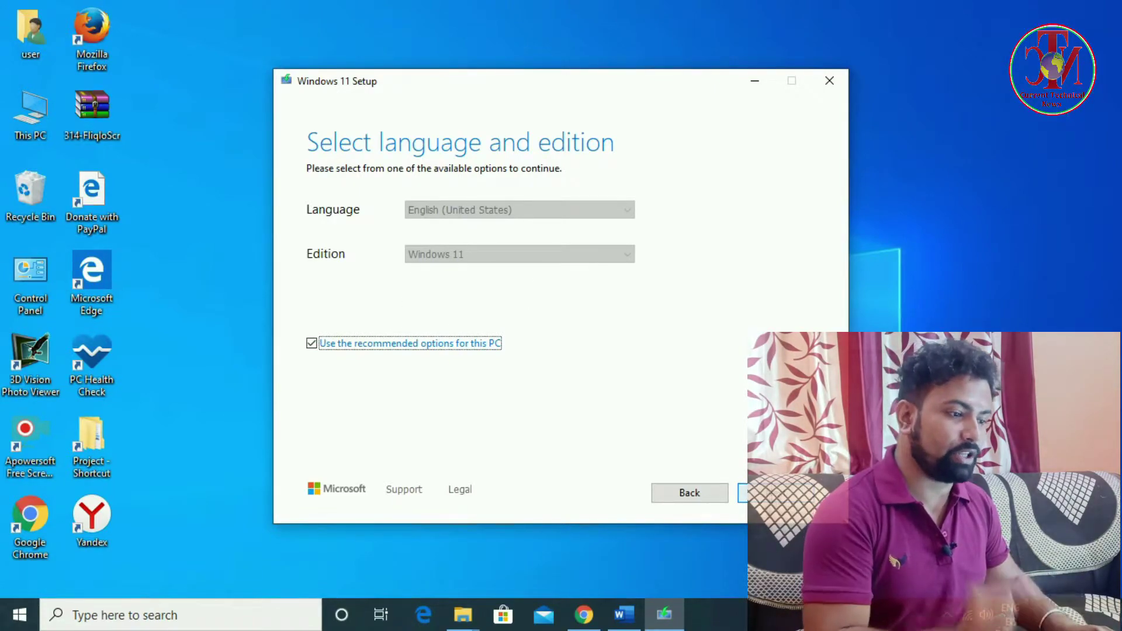
click(774, 493)
click(335, 255)
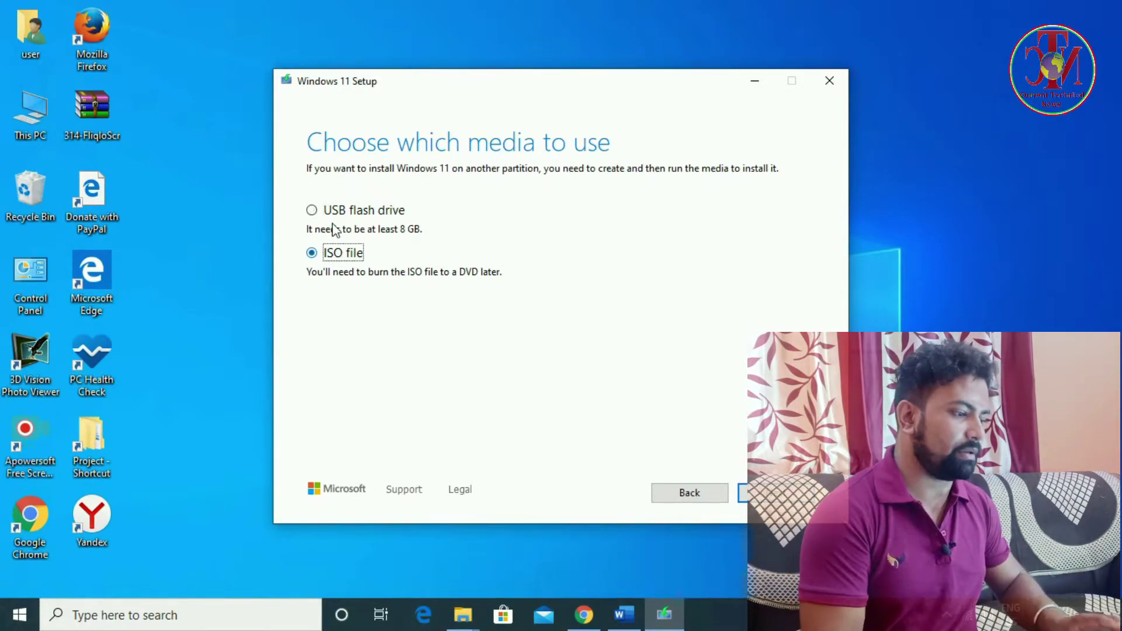
click(775, 493)
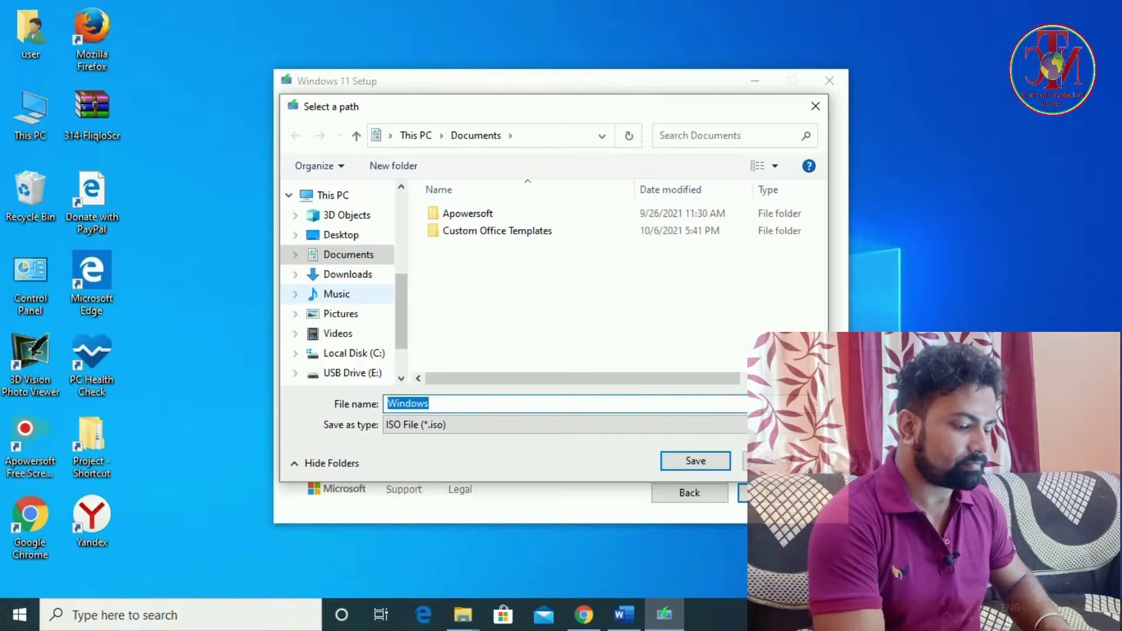
- Create a new folder named Windows on the Desktop from the save path dialog
click(349, 236)
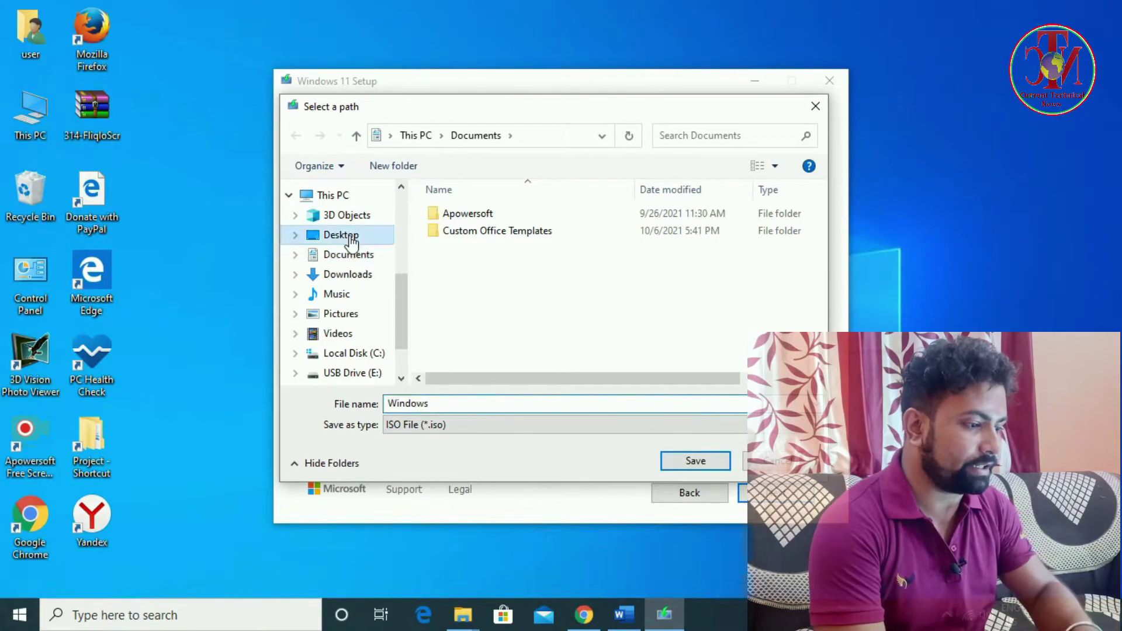
right_click(462, 284)
click(441, 278)
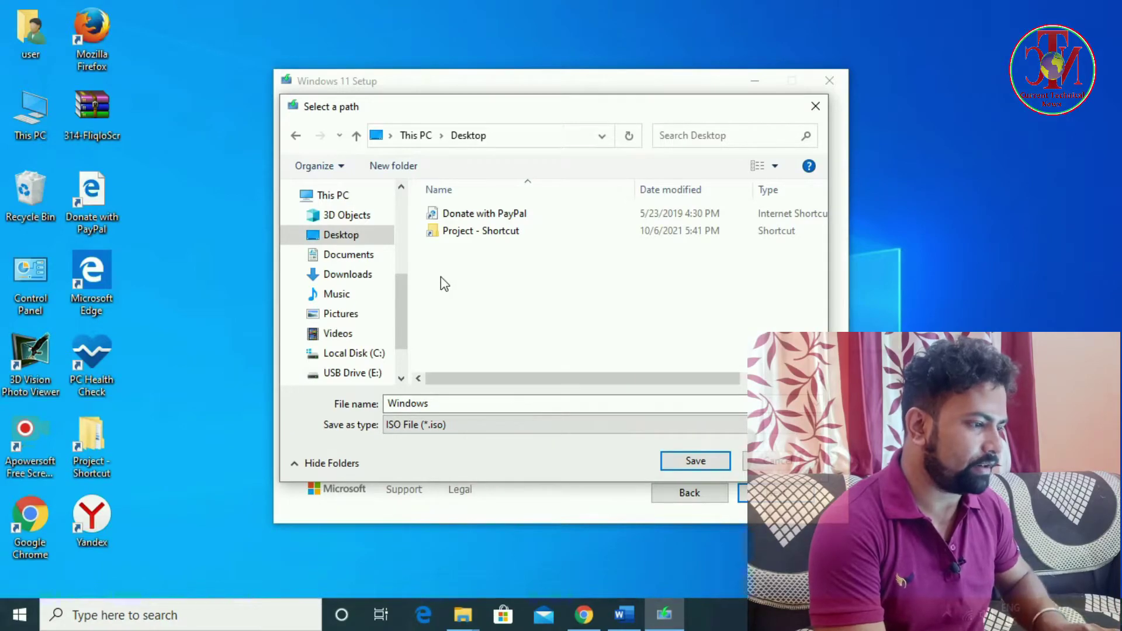
right_click(442, 278)
mouse_move(598, 452)
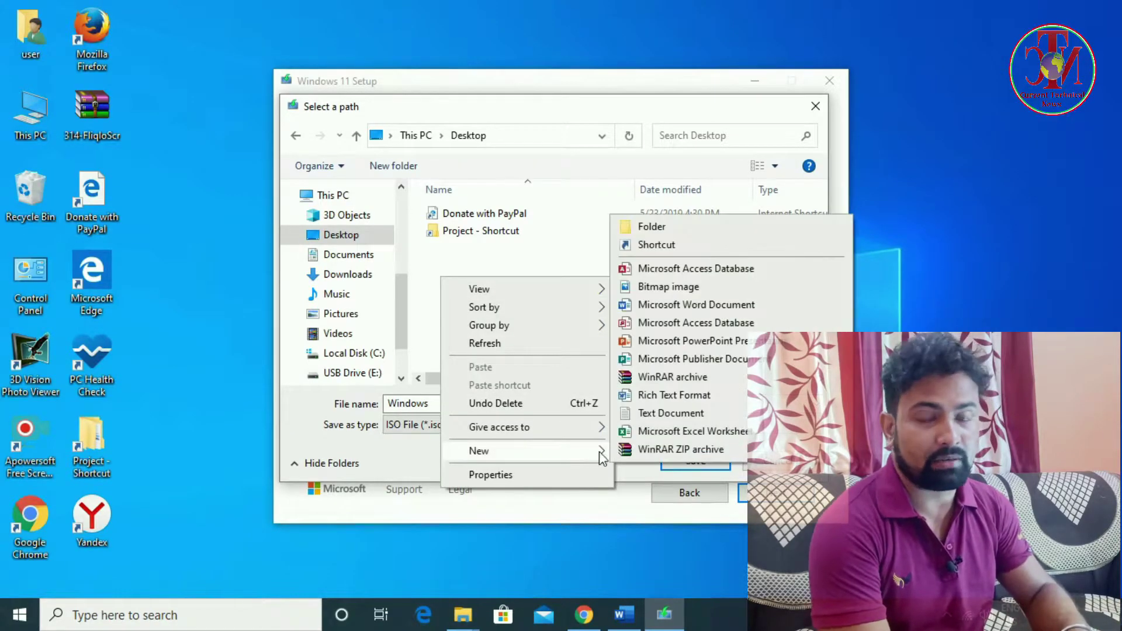
click(652, 227)
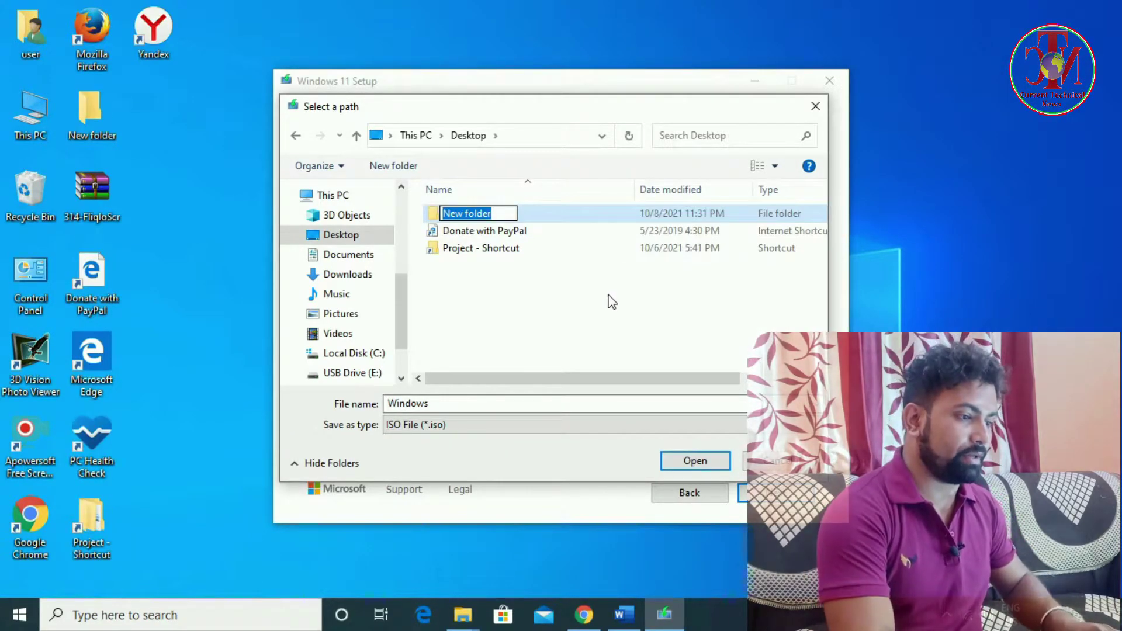
text(Windows)
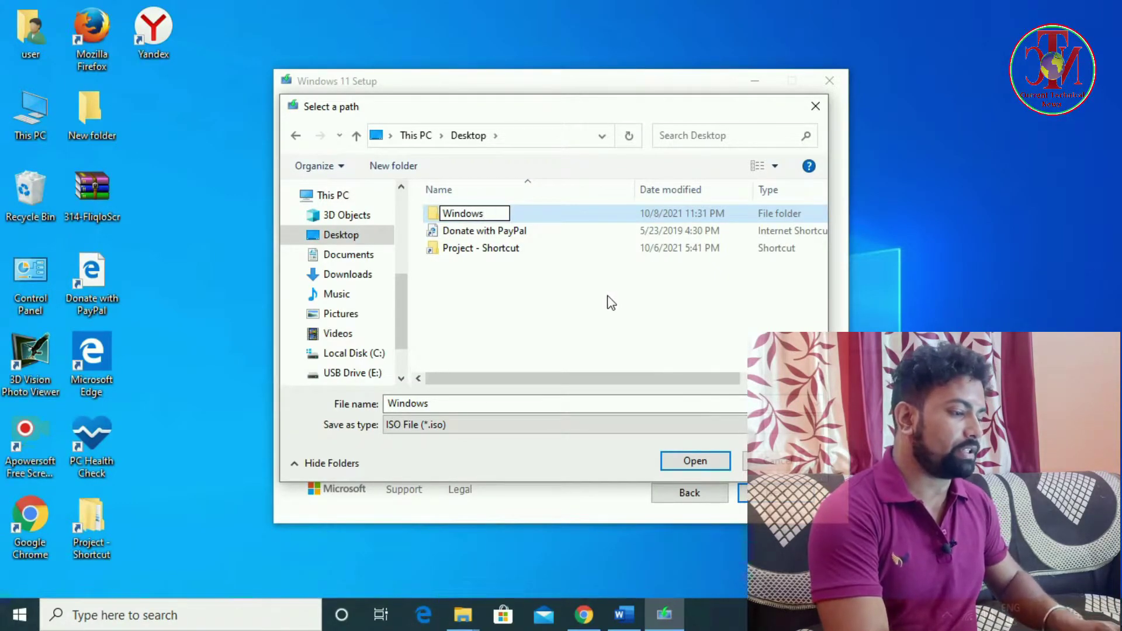
click(503, 304)
- Save the Windows 11 ISO as Windows inside the new Windows folder and finish the setup once it is created
double_click(468, 215)
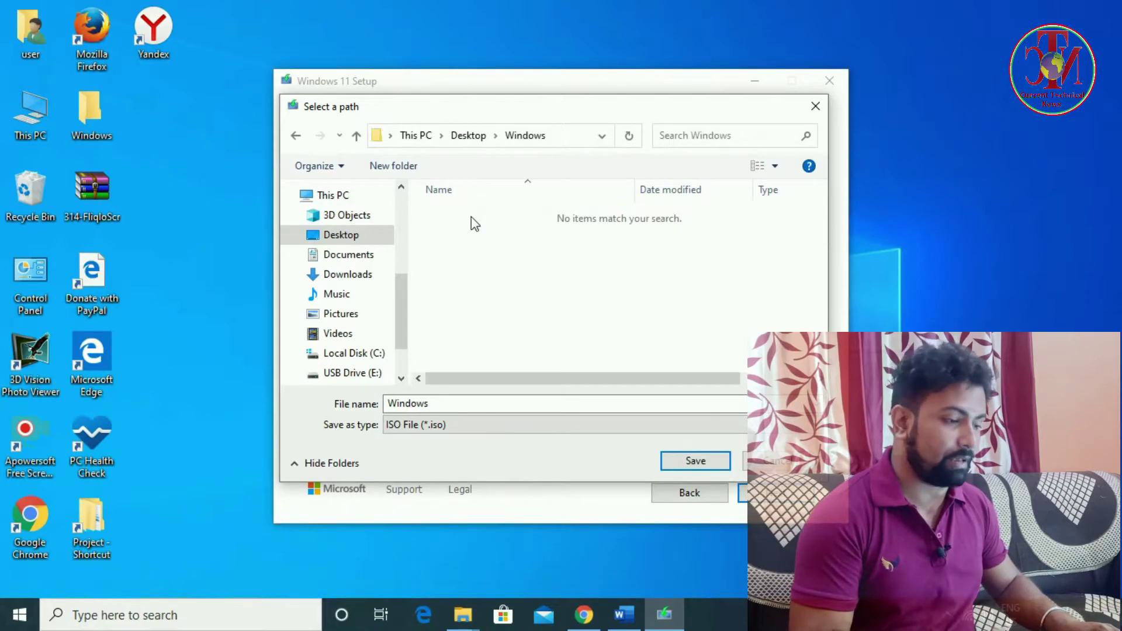
click(696, 461)
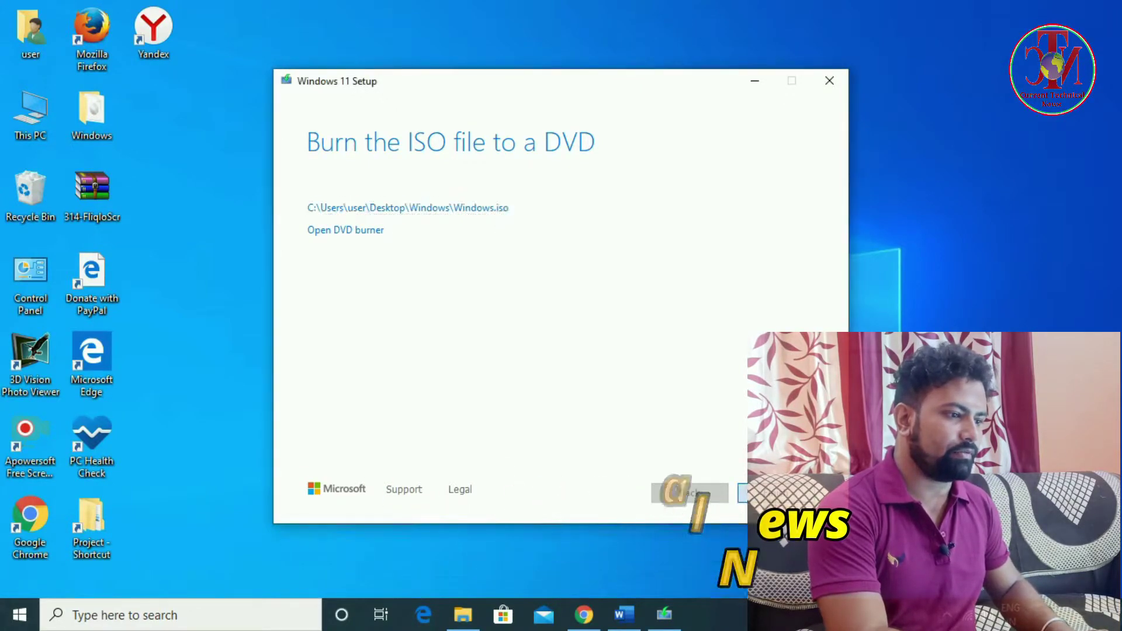
click(772, 493)
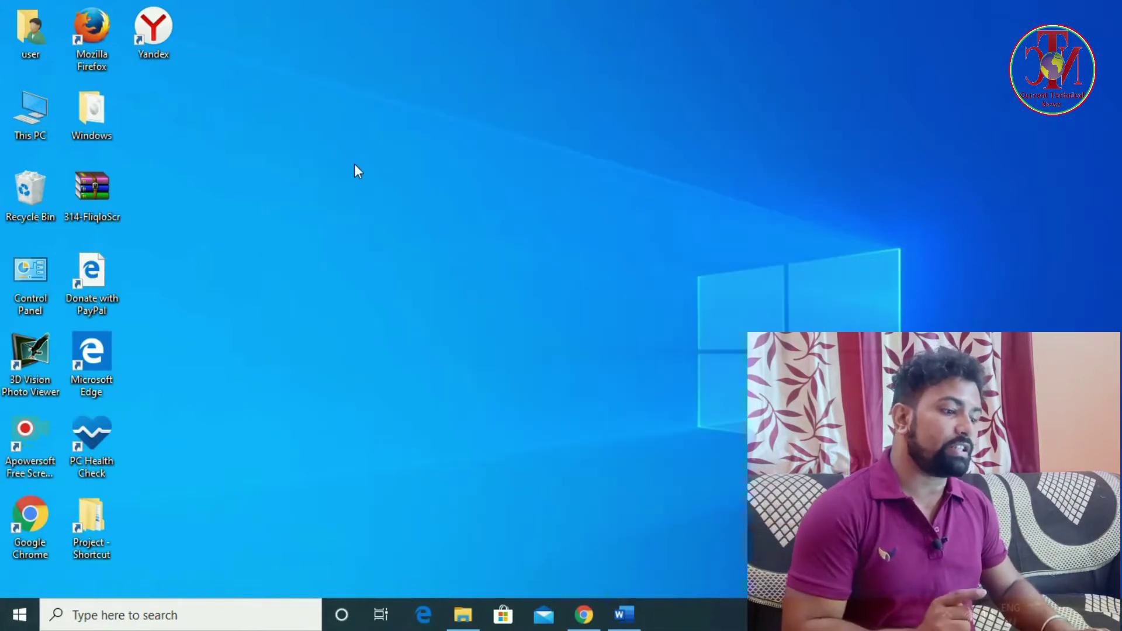
right_click(326, 113)
click(370, 163)
right_click(338, 129)
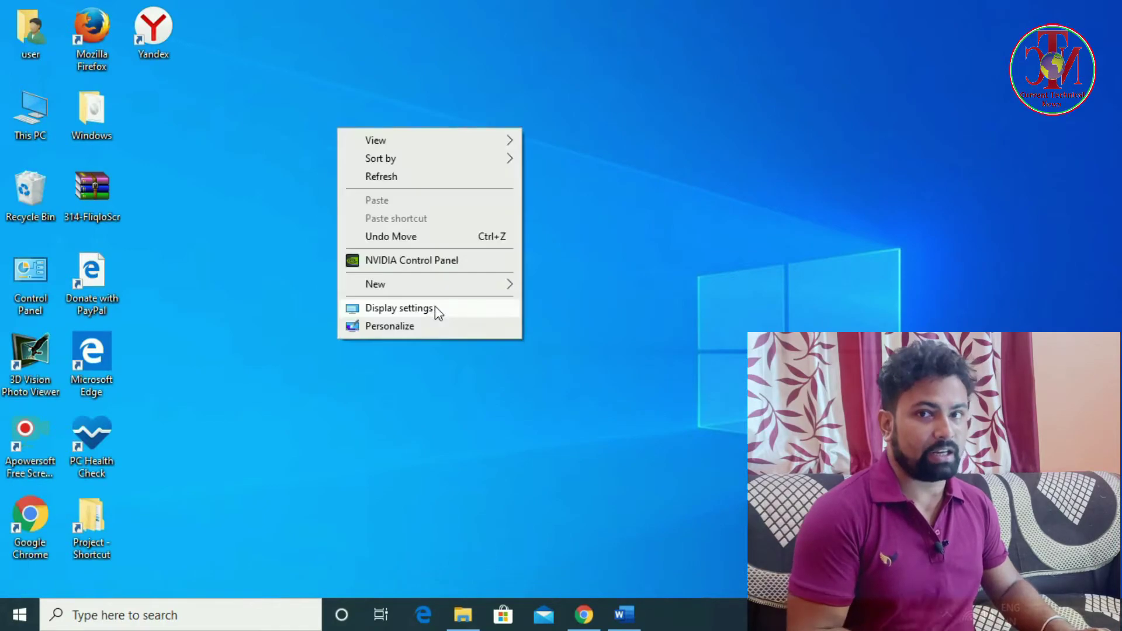
click(373, 176)
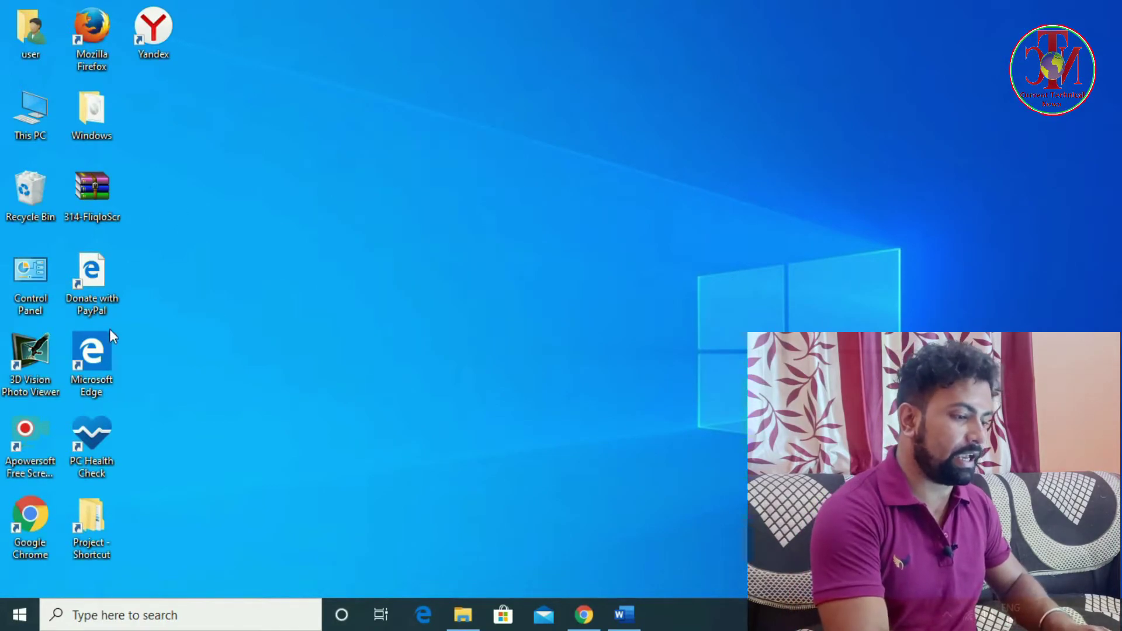
- Switch to the Word document, copy the Windows 10 Media Creation Tool link, and minimize the document
click(624, 615)
scroll(689, 327, down, 2)
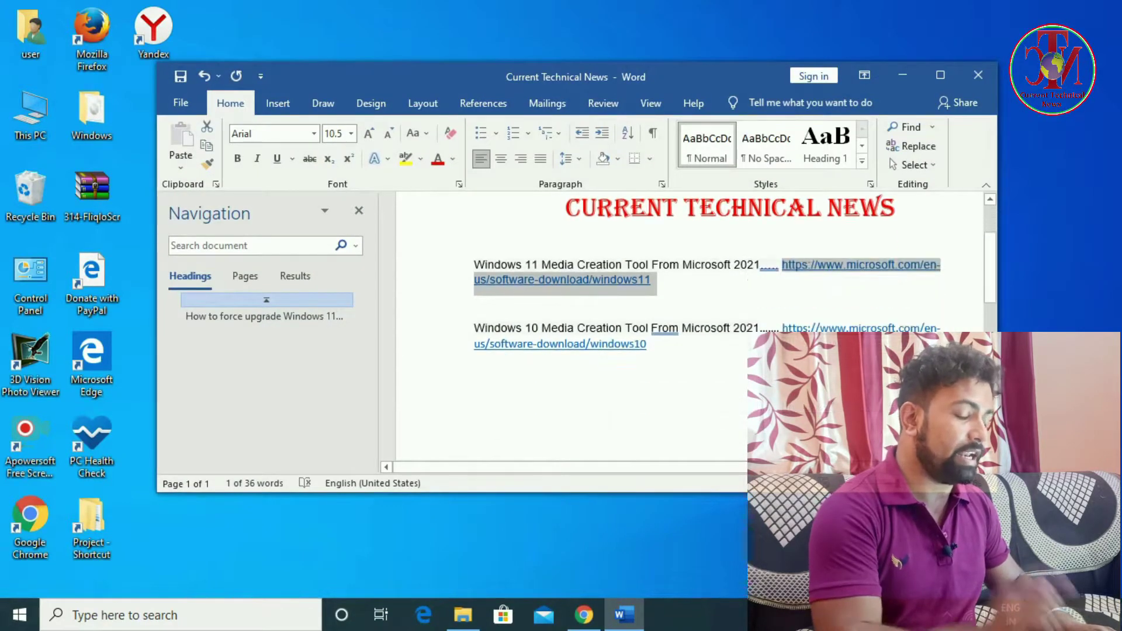
click(474, 393)
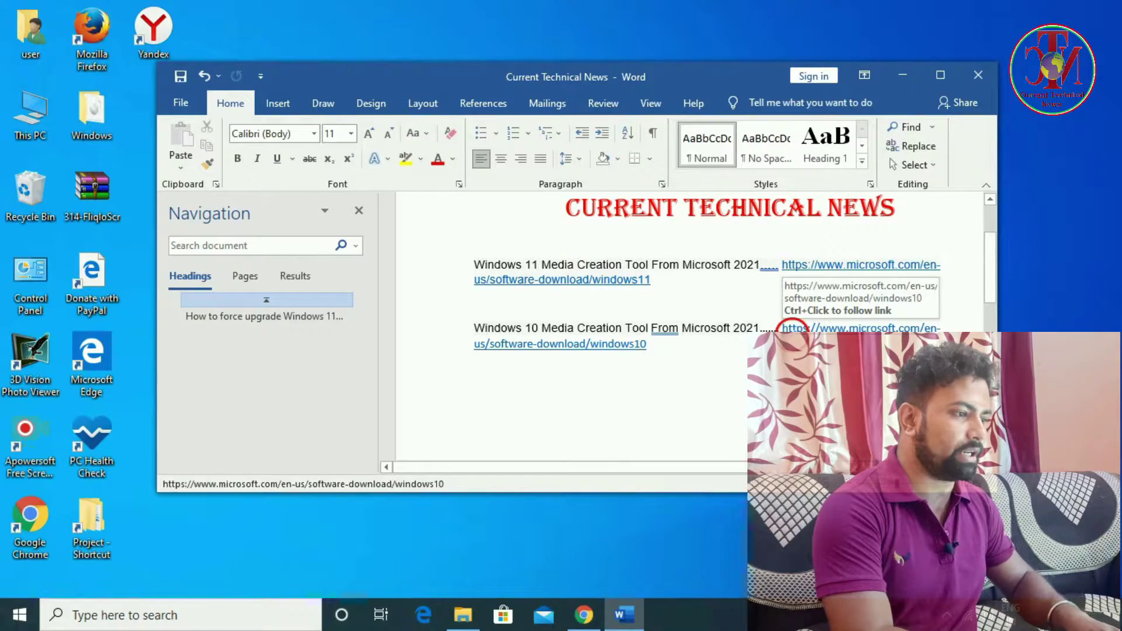
drag(782, 327, 620, 358)
key(ctrl+c)
right_click(621, 358)
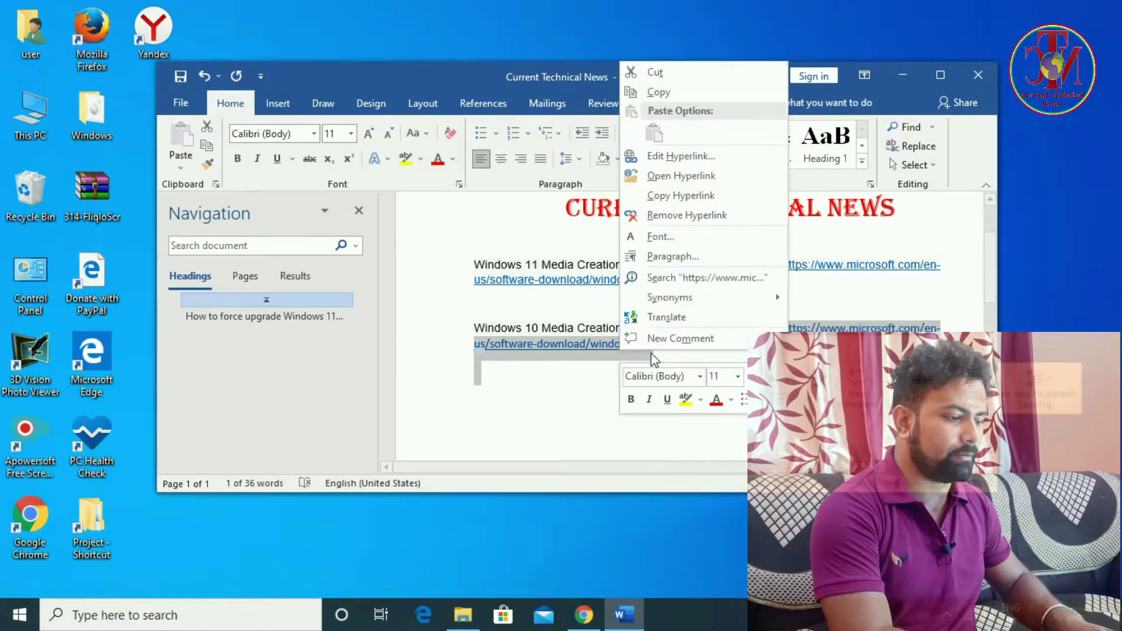
click(675, 97)
click(904, 75)
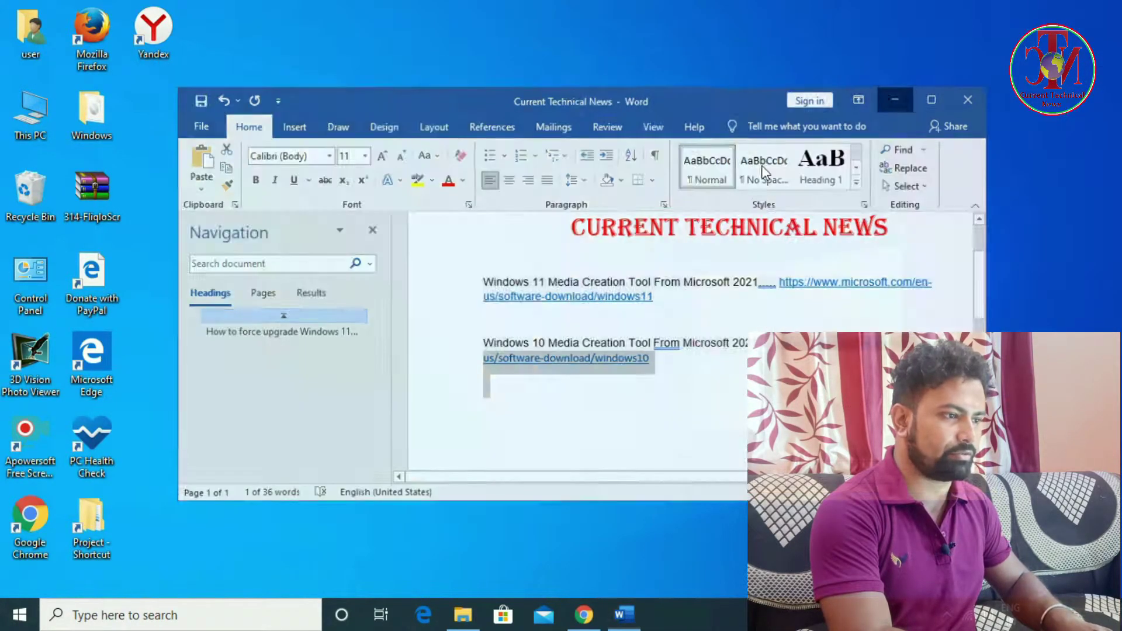
- Switch to Chrome and open the copied link microsoft.com/en-us/software-download/windows10 in a new tab
click(584, 615)
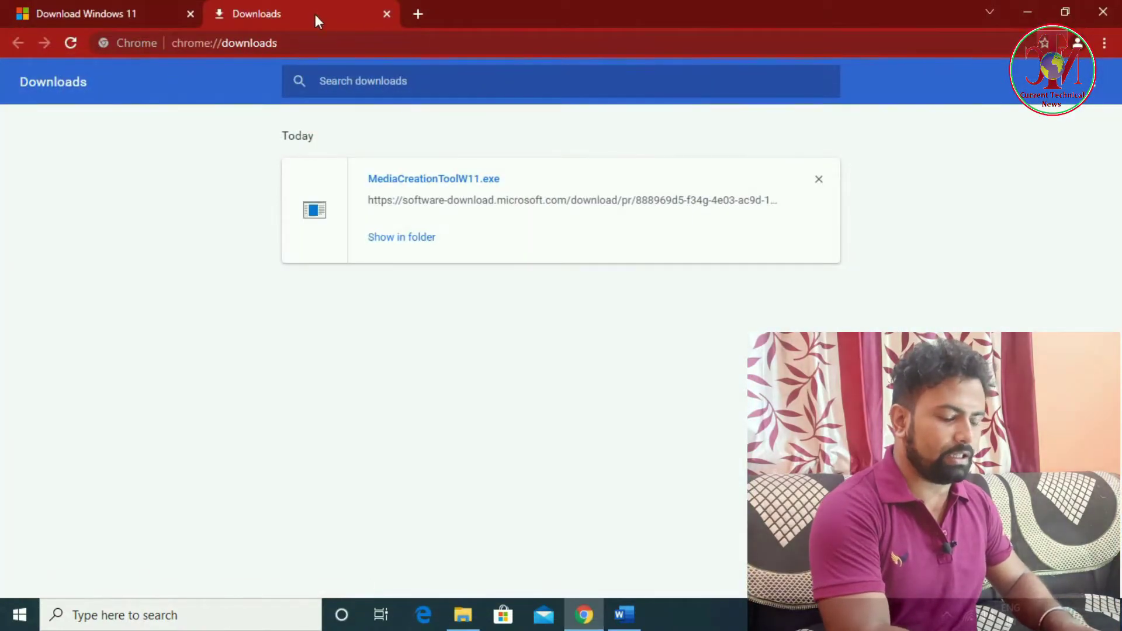
click(418, 14)
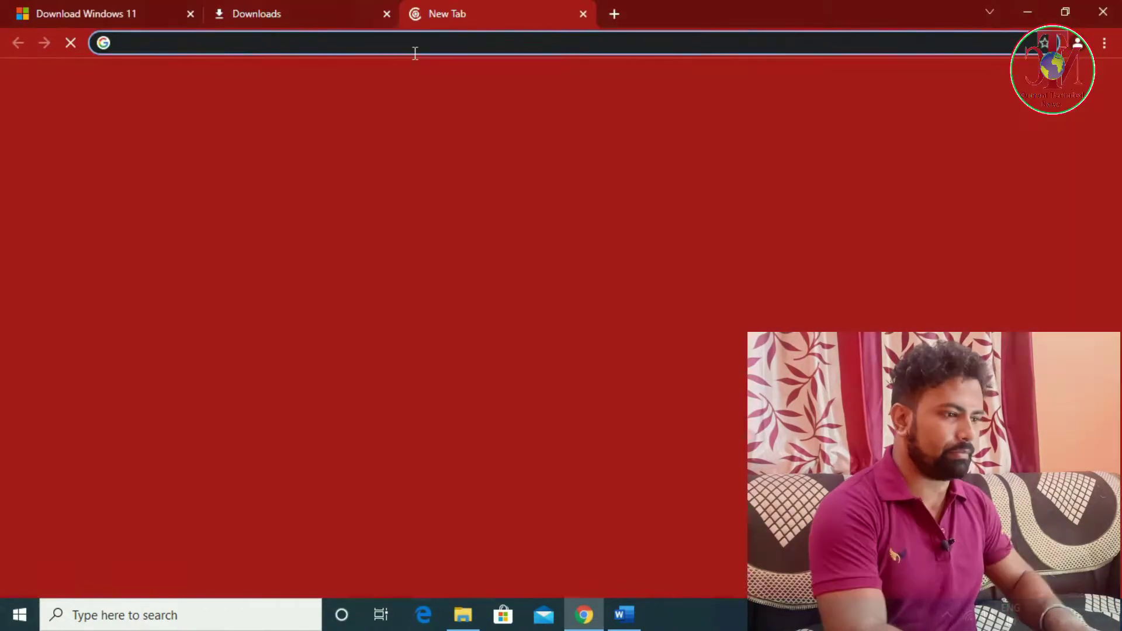
right_click(416, 54)
click(453, 155)
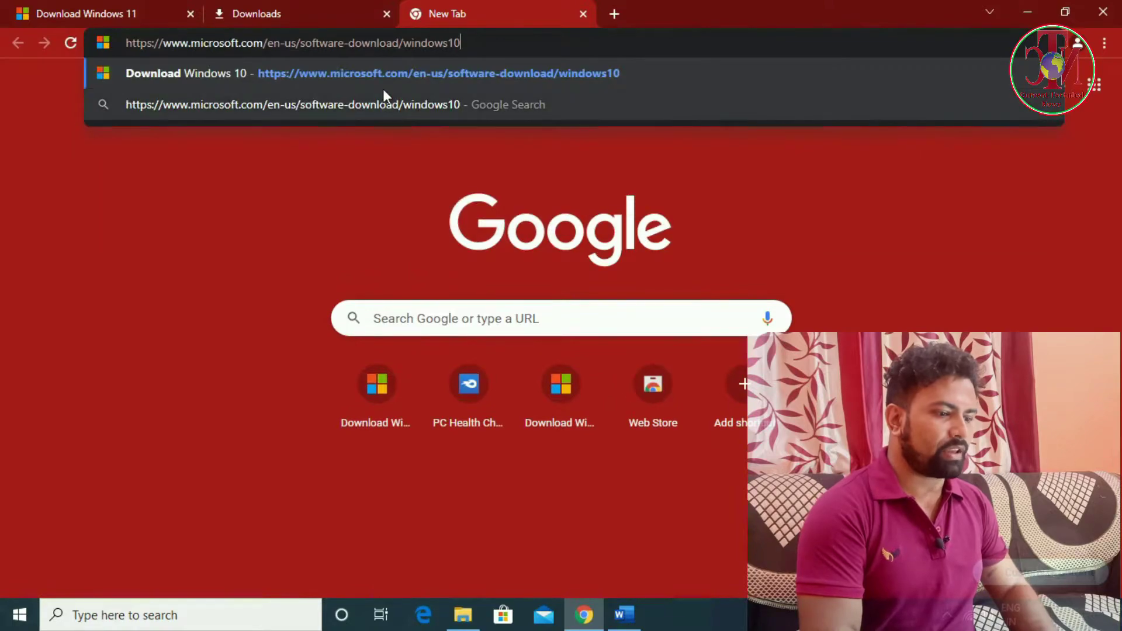
click(393, 80)
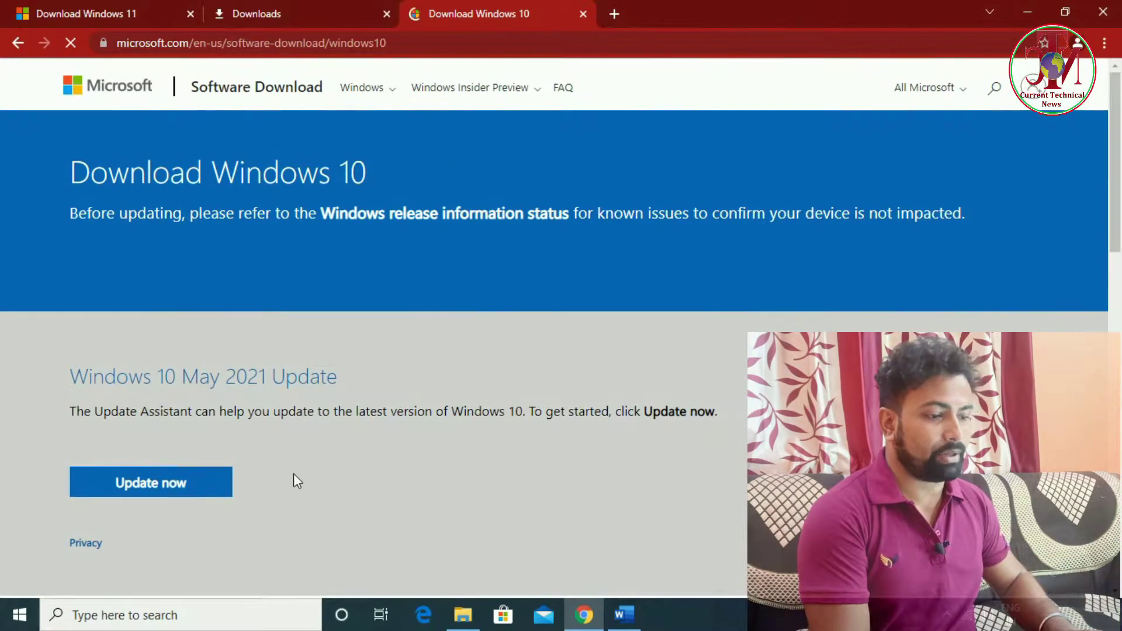
- Download the media creation tool from the Create Windows 10 installation media section
scroll(293, 476, down, 4)
scroll(305, 481, down, 2)
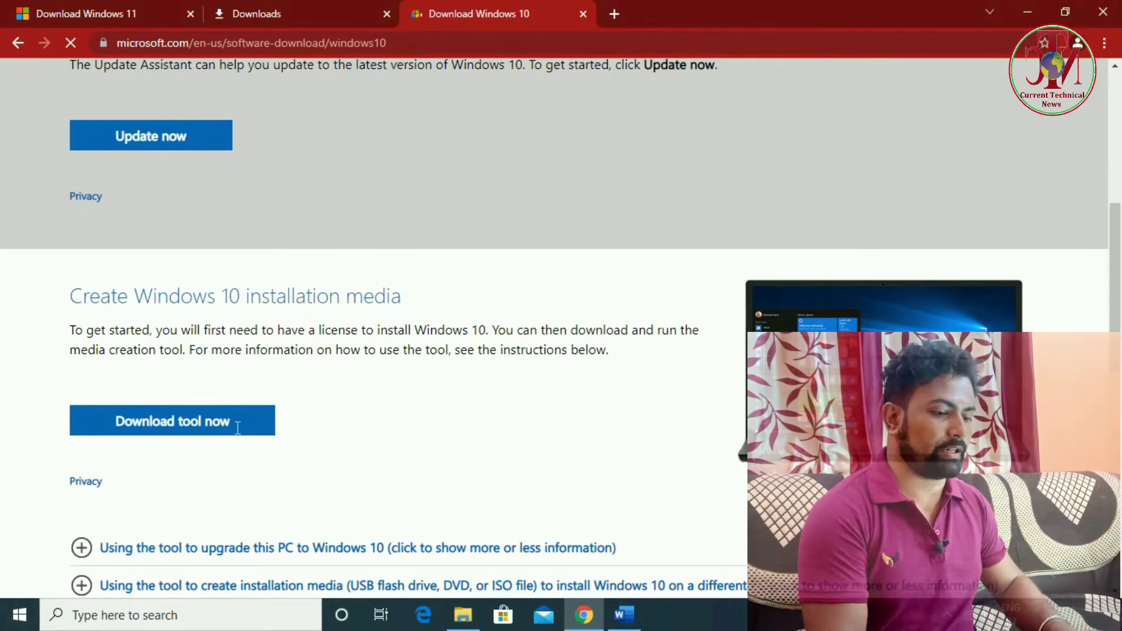
click(208, 424)
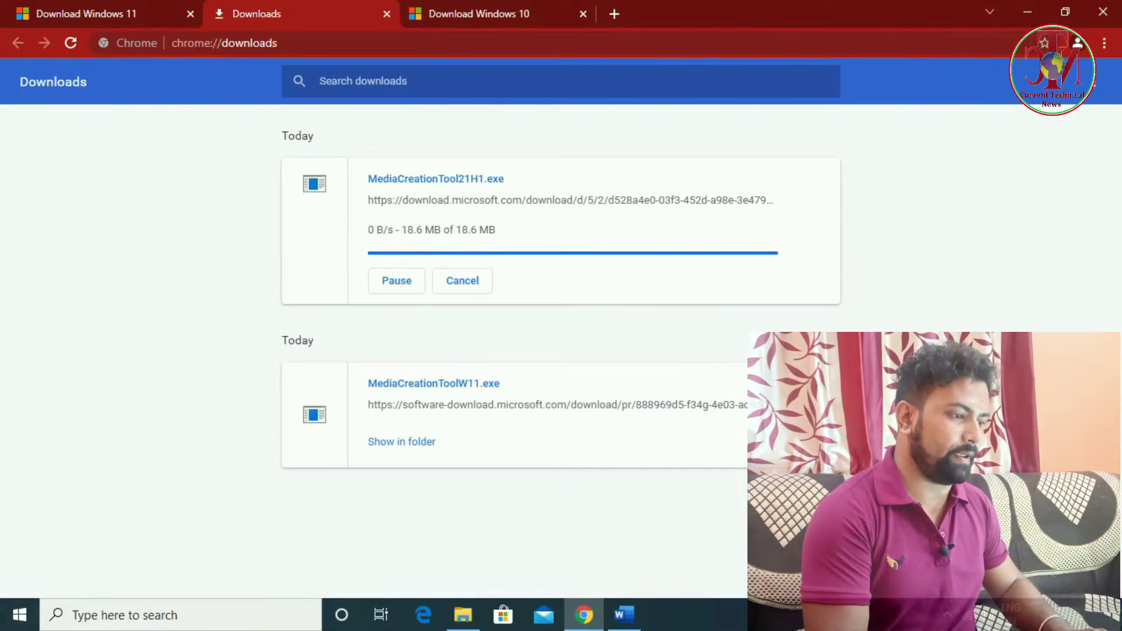
- Show the downloaded MediaCreationTool21H1 file in its folder and run it, minimizing the browser
click(430, 239)
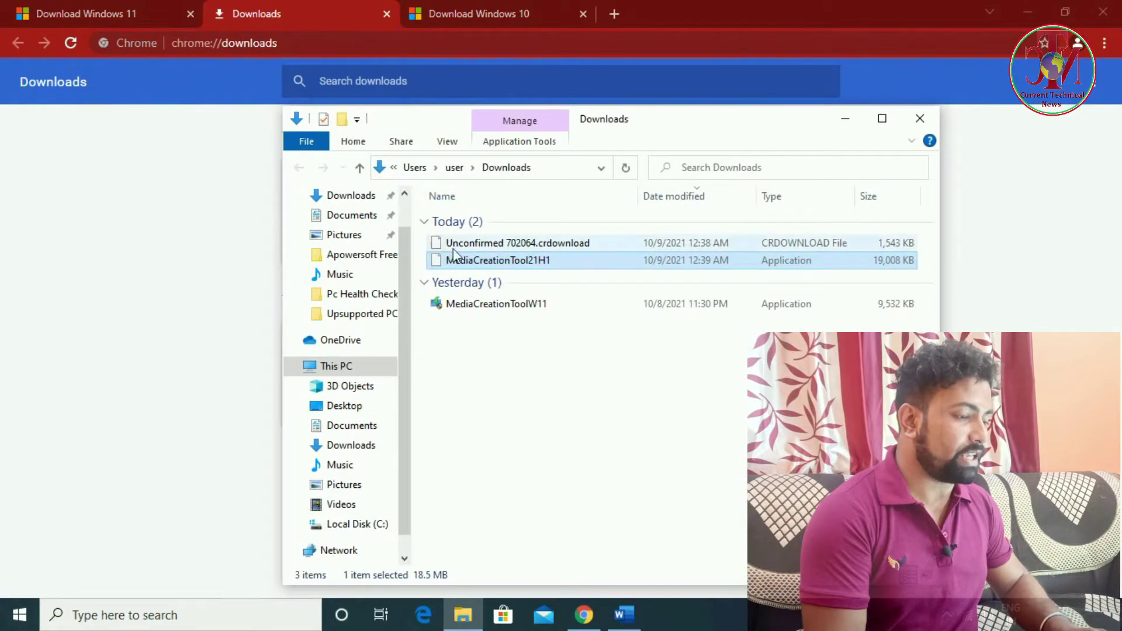
double_click(534, 260)
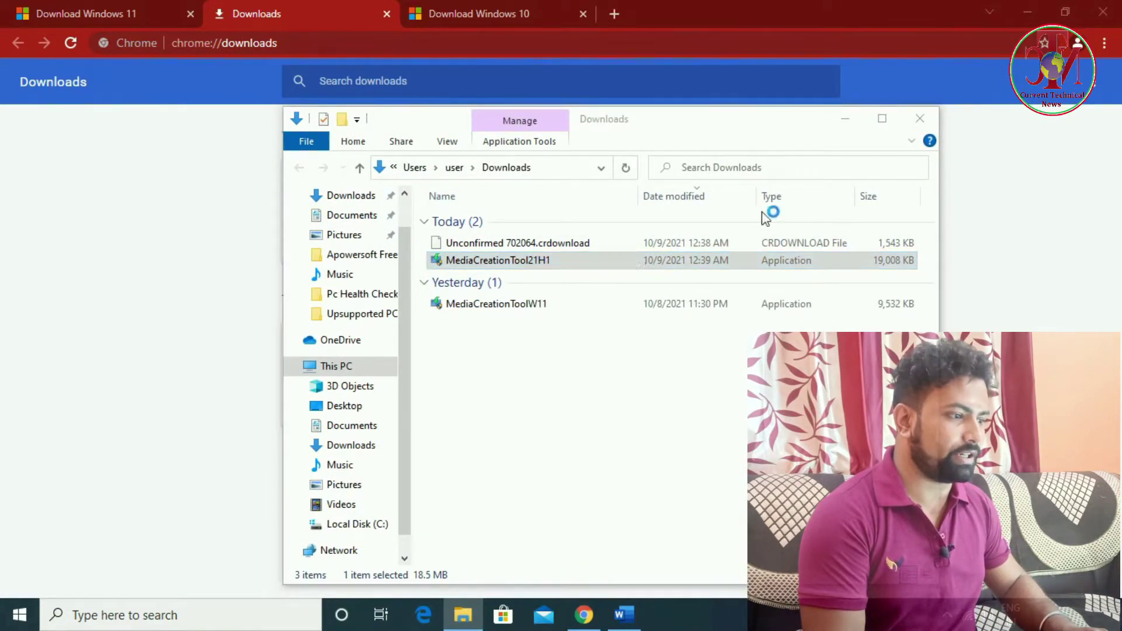
click(1029, 2)
click(1029, 2)
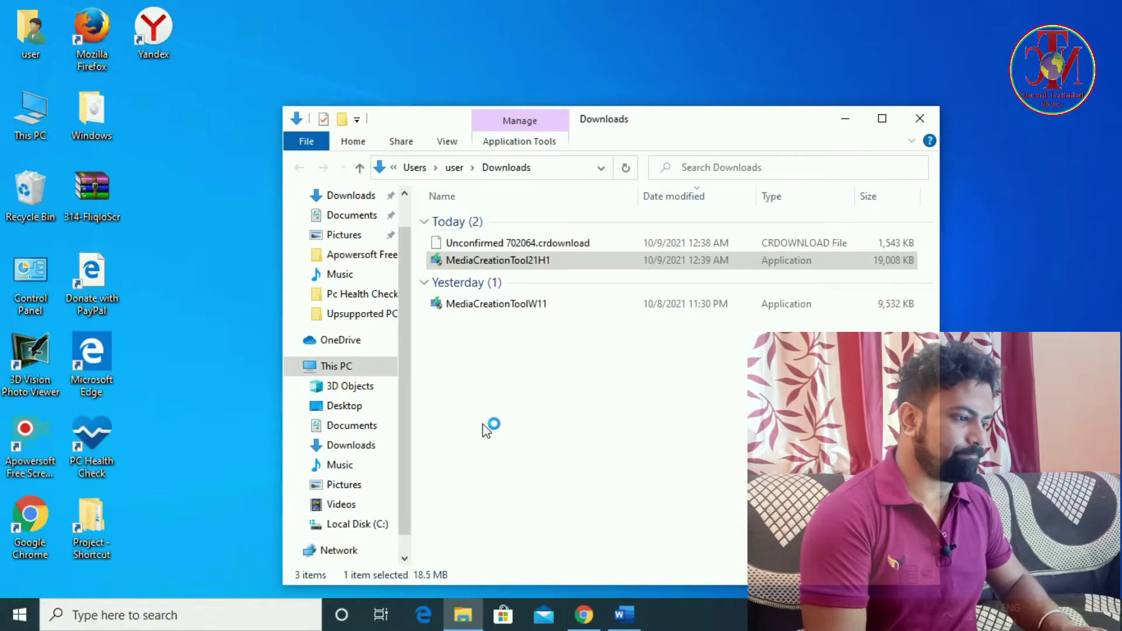
double_click(563, 258)
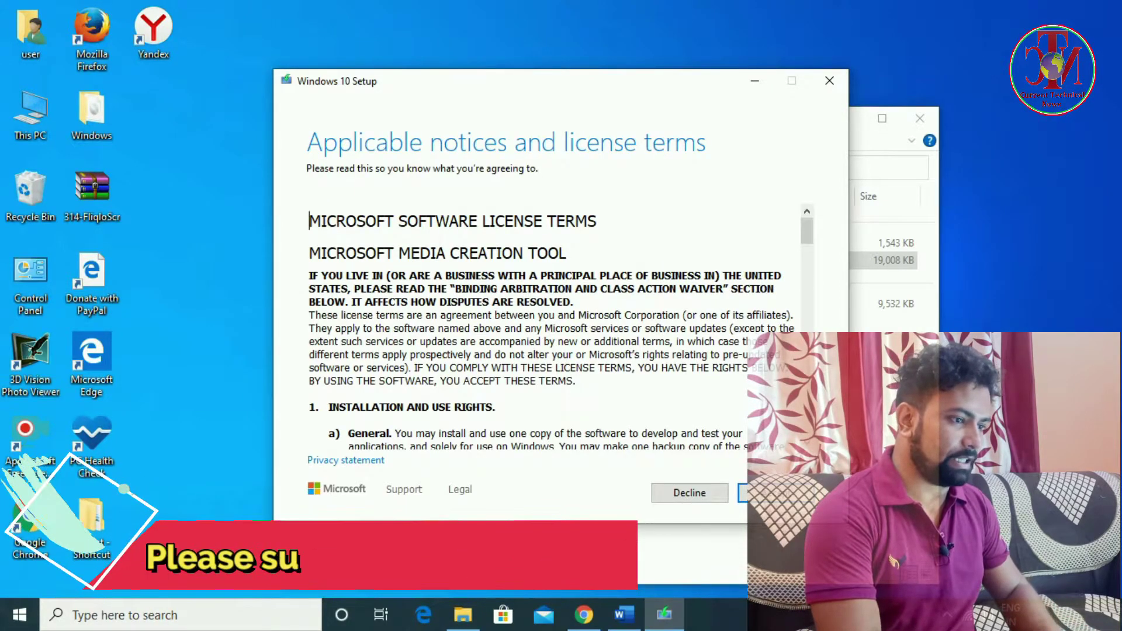
- Accept the Windows 10 Setup license terms and choose to create installation media for another PC
click(772, 493)
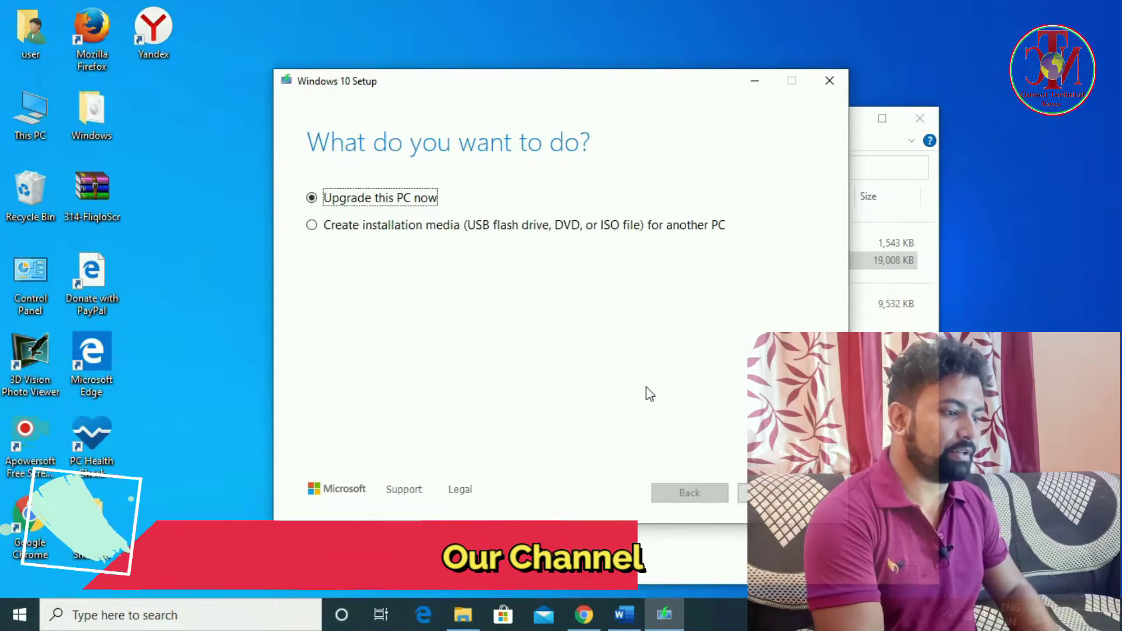
click(402, 228)
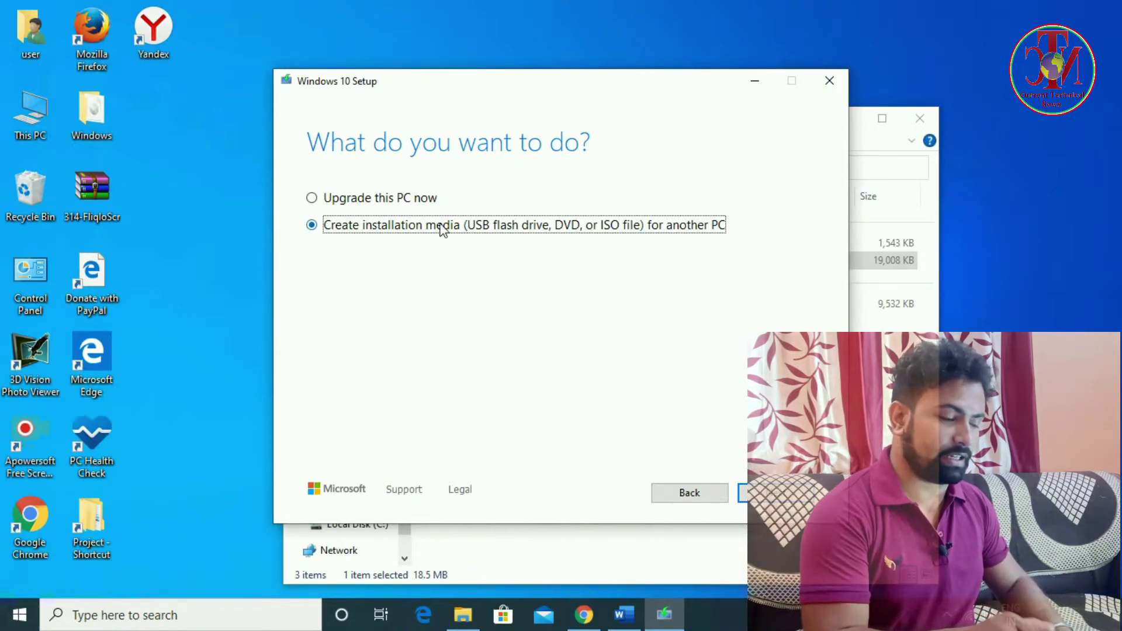
click(741, 493)
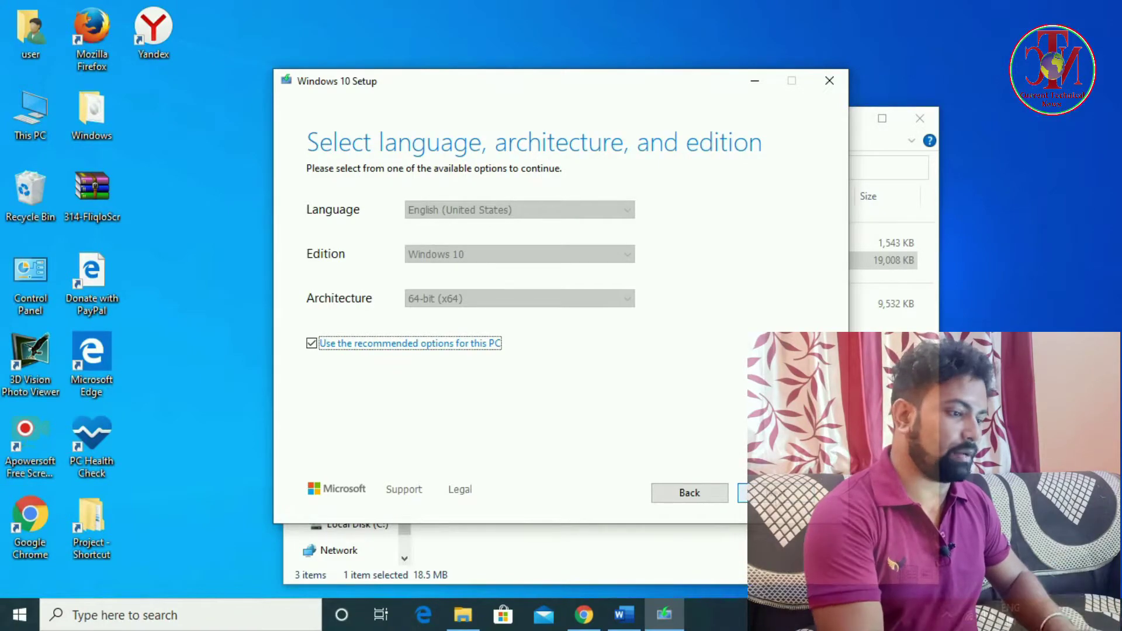
- Accept the recommended language, edition and architecture, and choose ISO file as the media to create
click(772, 493)
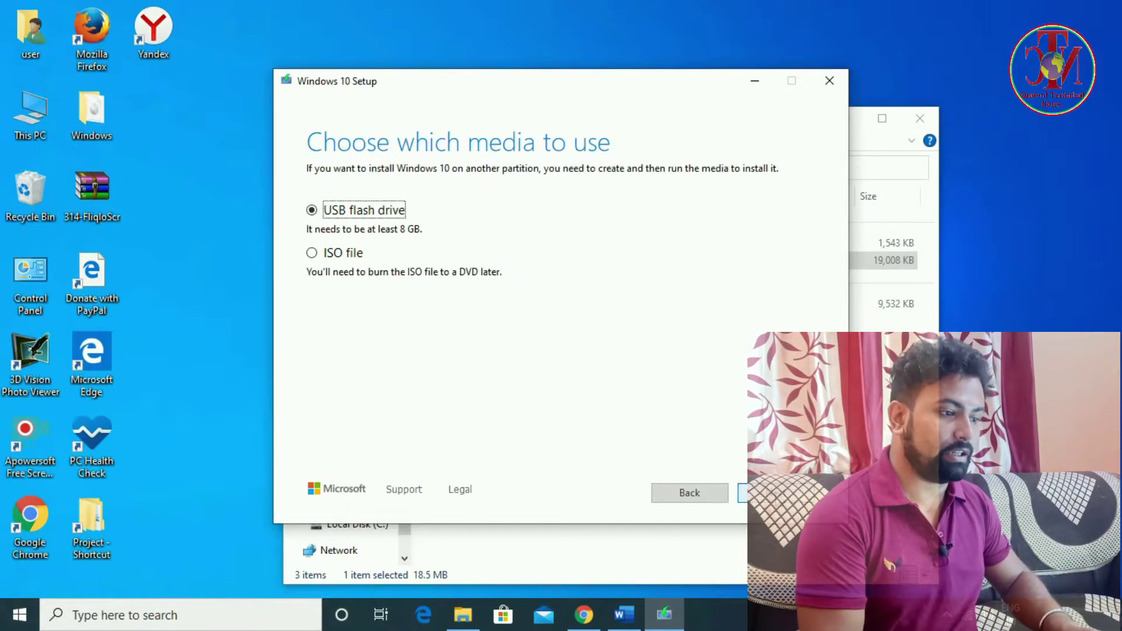
click(314, 256)
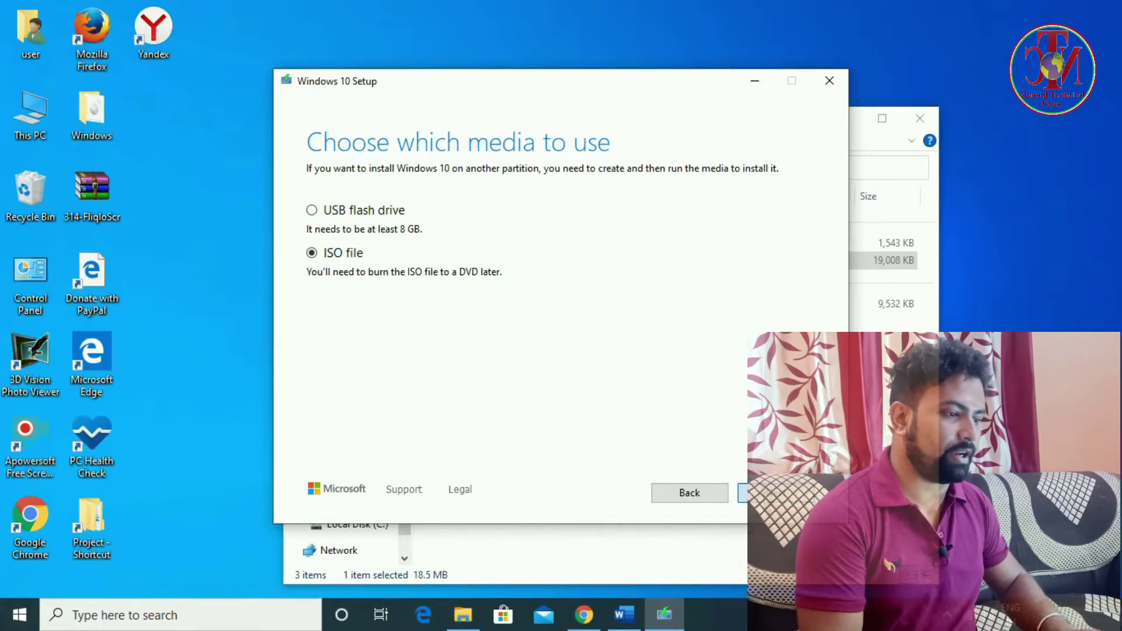
click(771, 492)
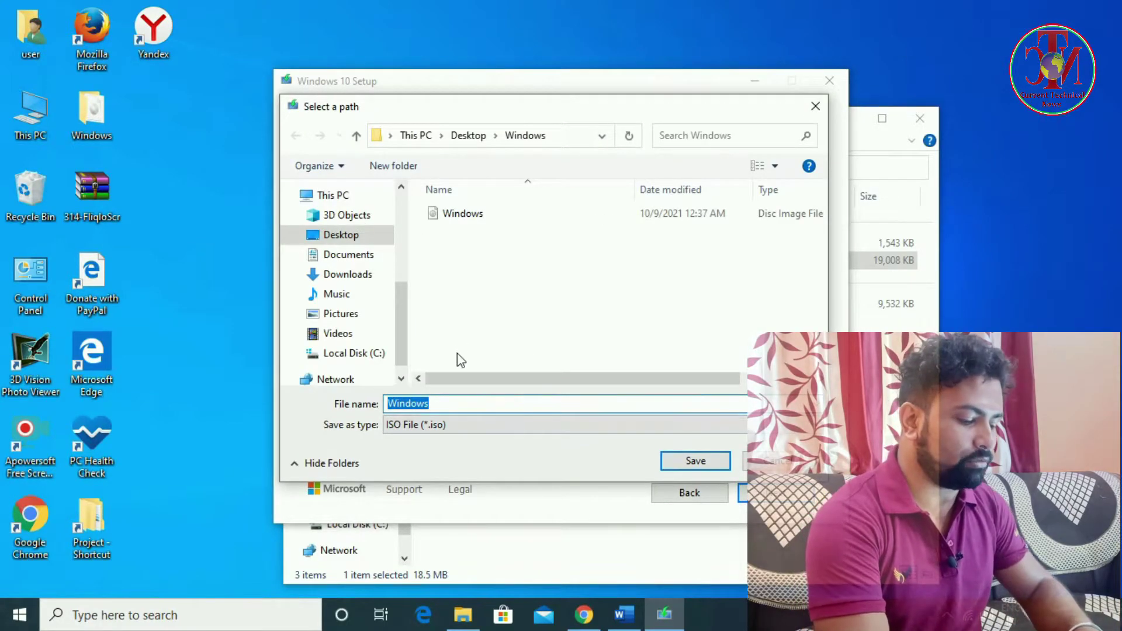
- Save the ISO as Windows 10 in the desktop's Windows folder and finish the setup once it is created
click(466, 408)
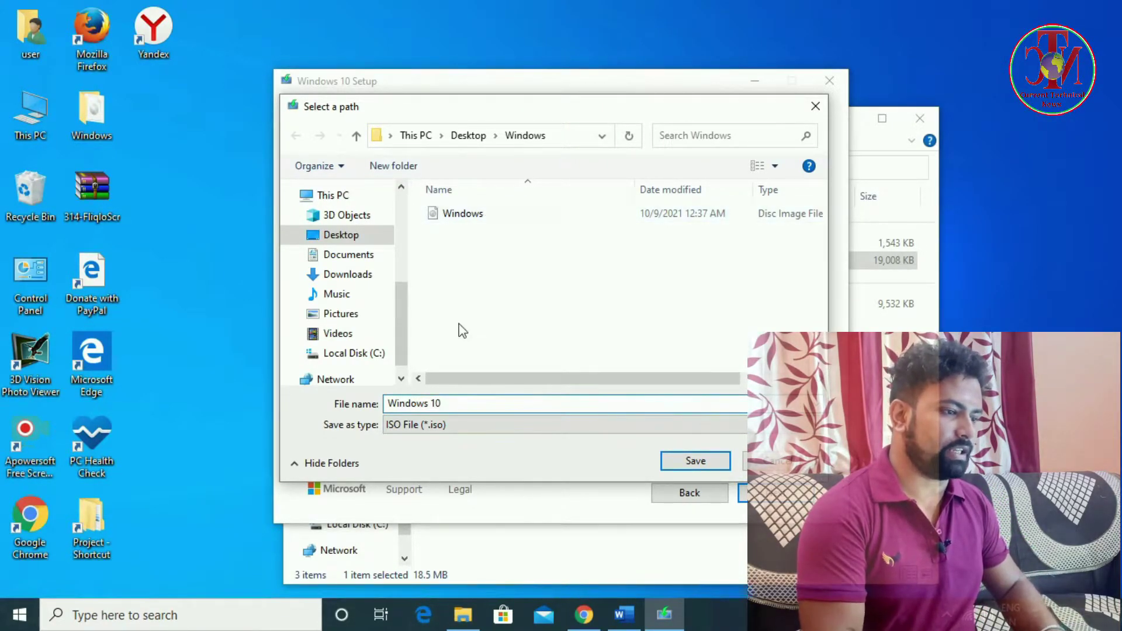
click(698, 461)
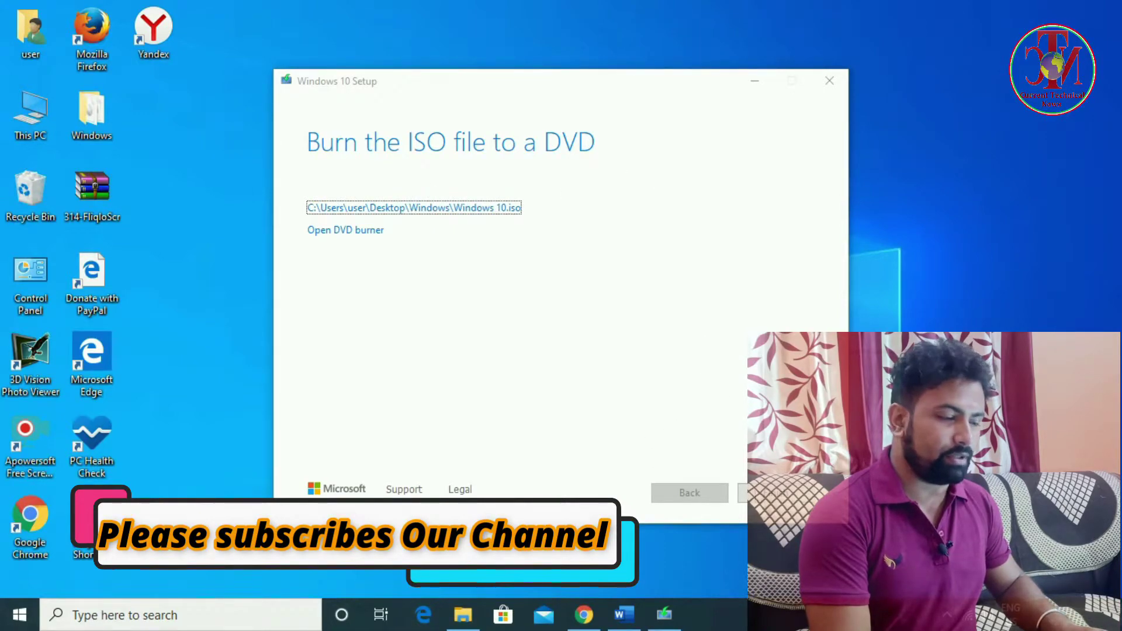
click(767, 493)
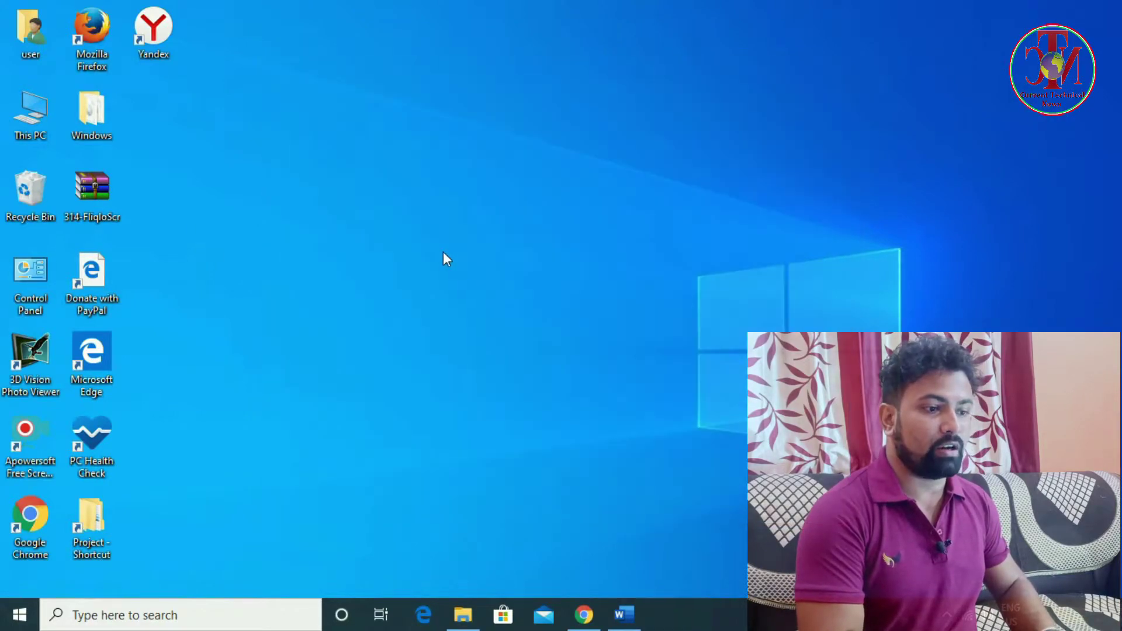
- Refresh the desktop and open its Windows folder containing the saved ISO files
right_click(251, 103)
click(261, 151)
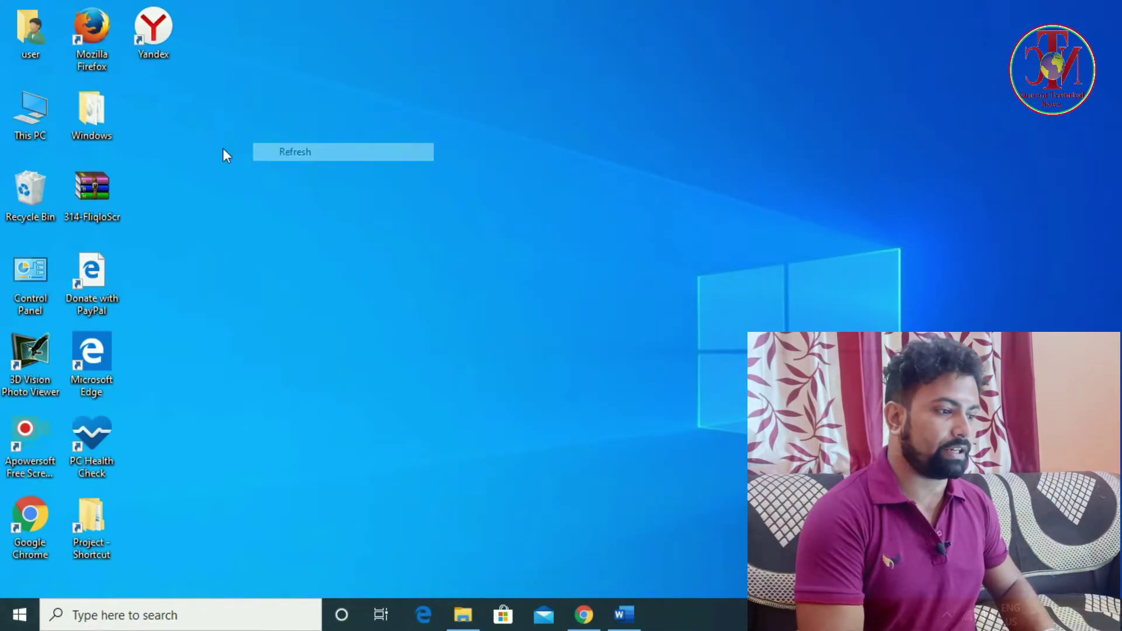
double_click(100, 113)
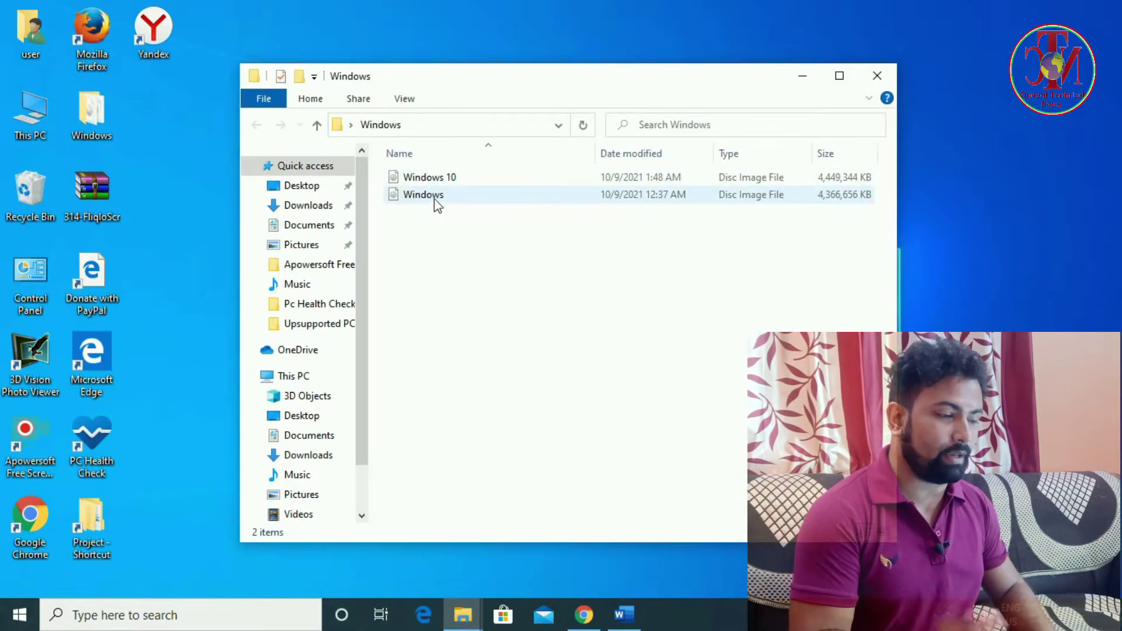
drag(487, 75, 423, 61)
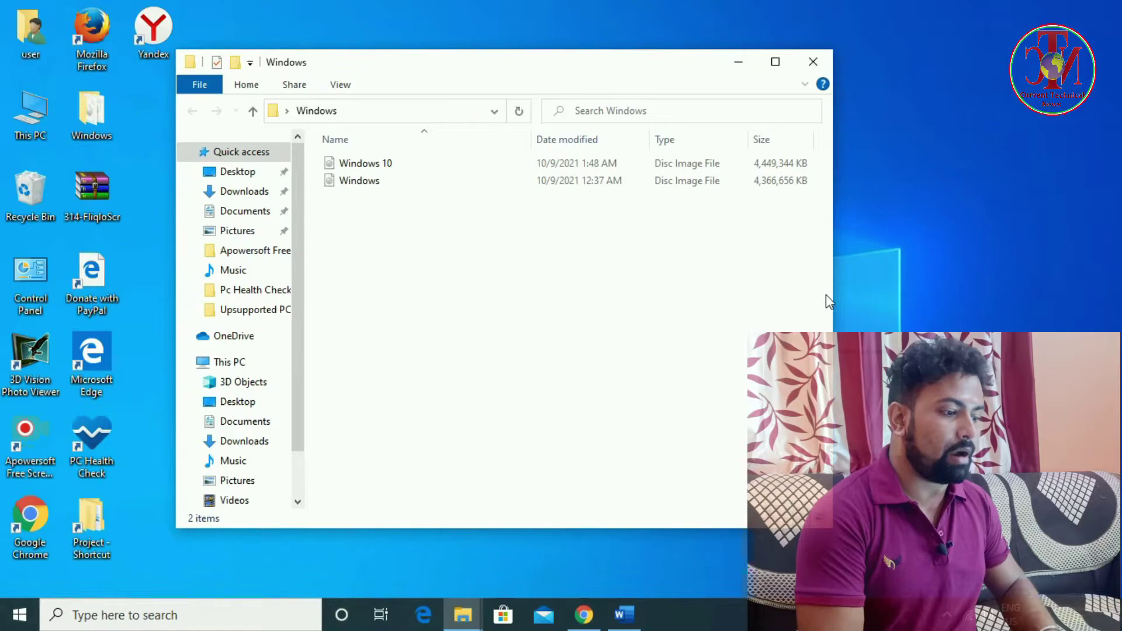
drag(843, 300, 878, 302)
drag(409, 62, 464, 62)
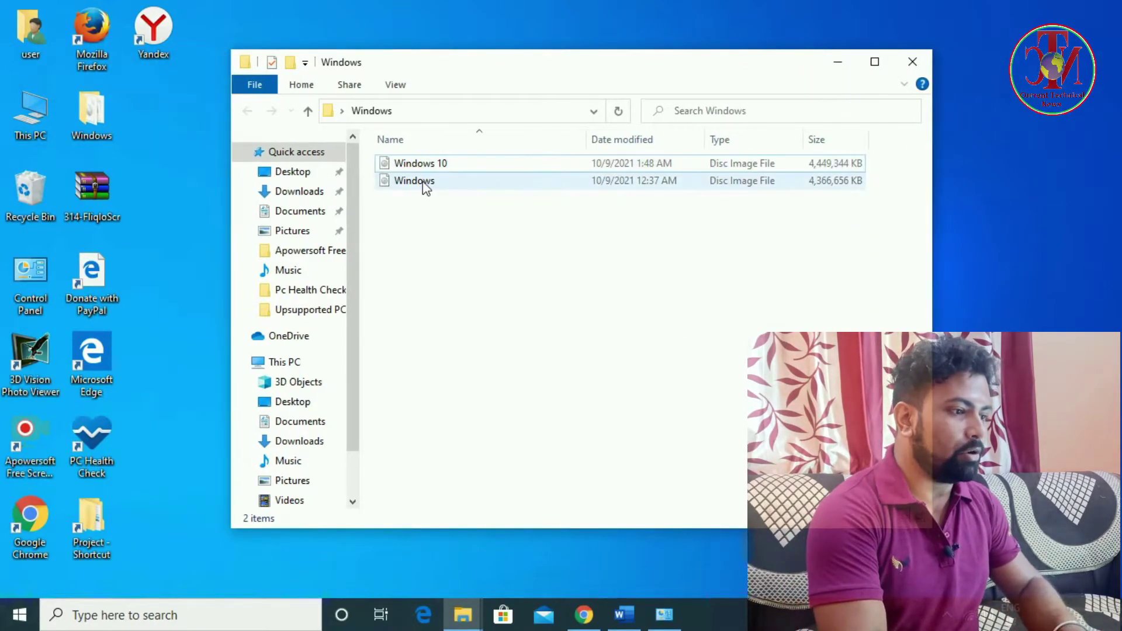
- Switch to Chrome and run a Google search for winrar 64 in the new tab
click(585, 612)
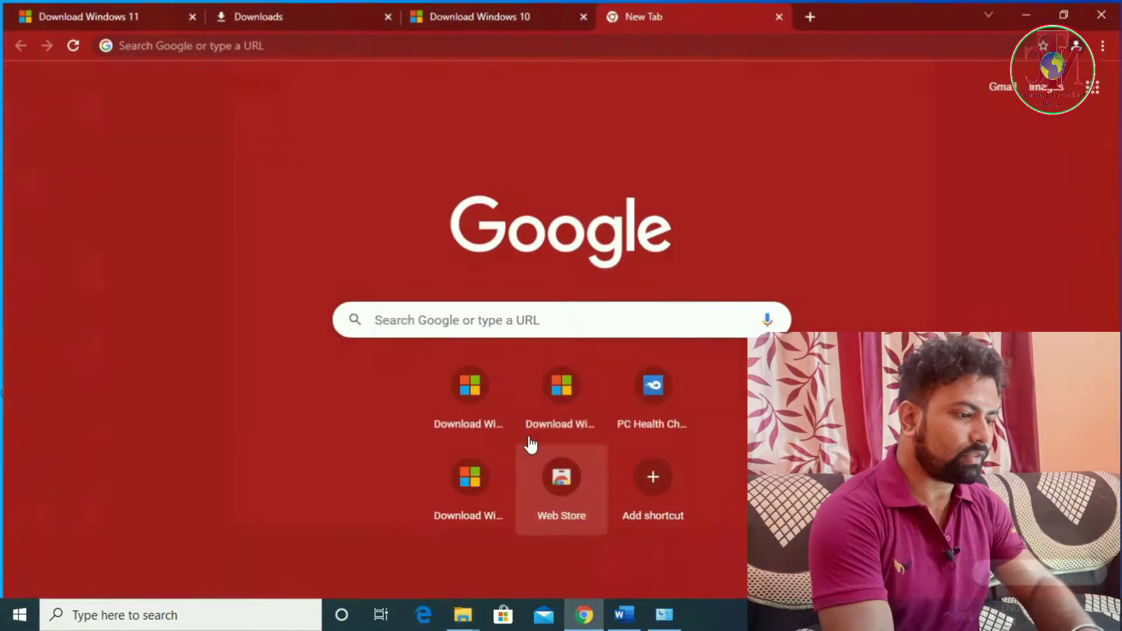
click(479, 319)
text(w)
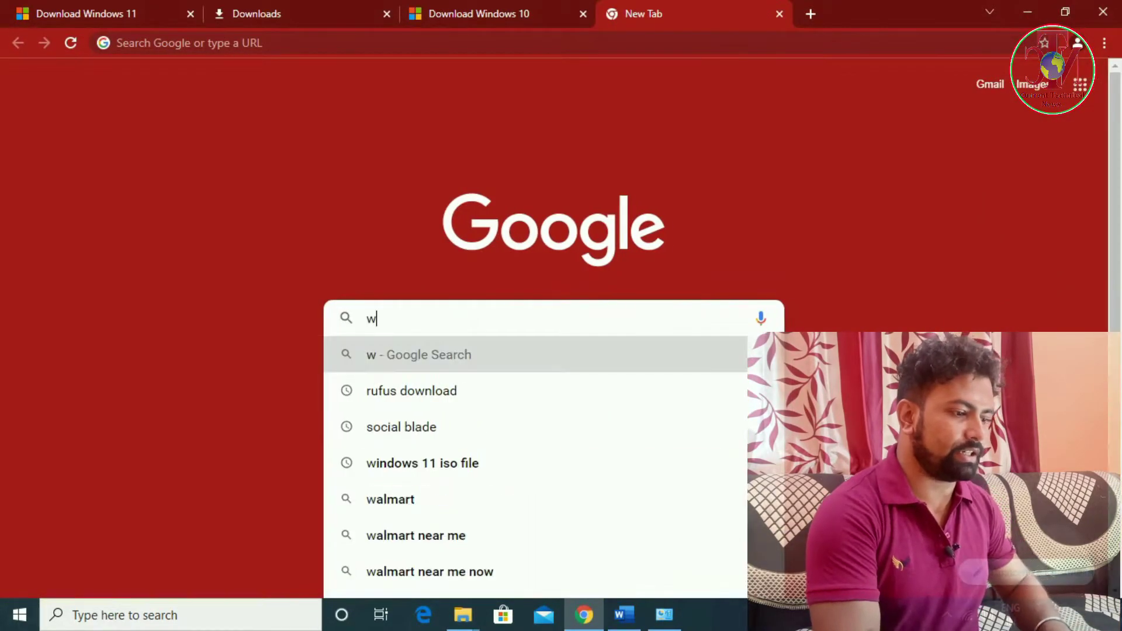
text(inrer)
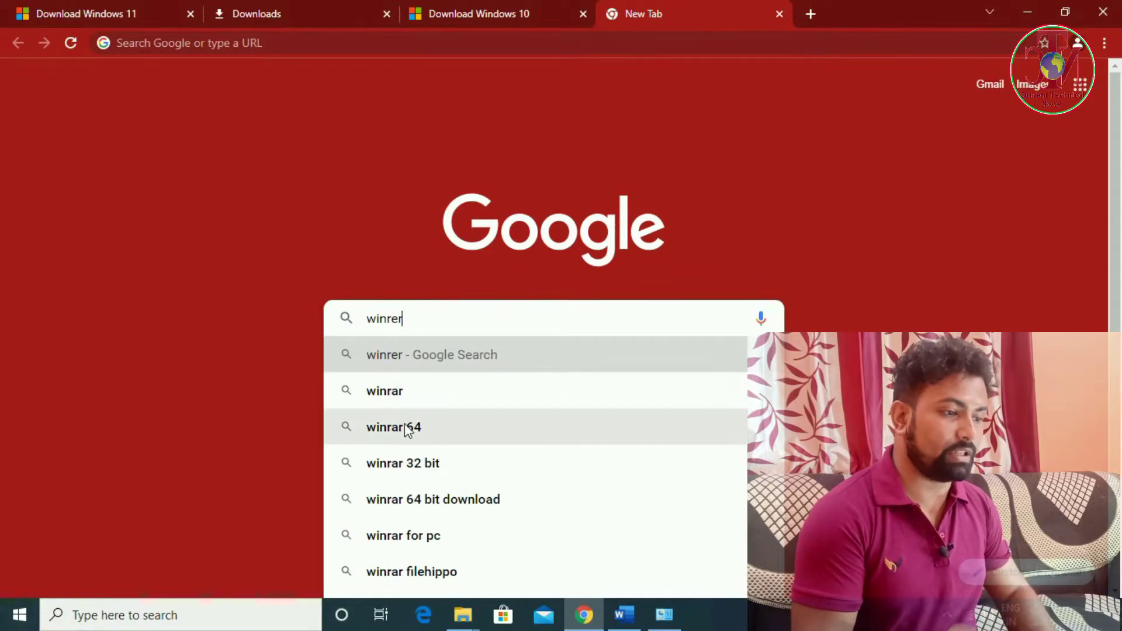
click(409, 438)
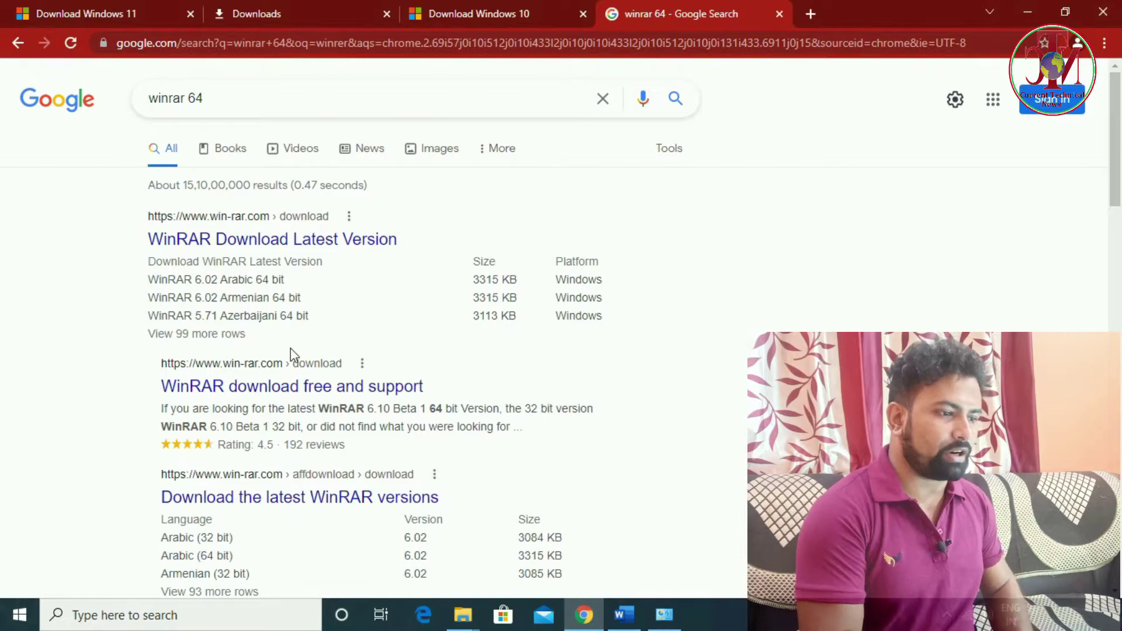
- Open the WinRAR Download Latest Version result and download WinRAR 6.02 English 64 bit
click(267, 253)
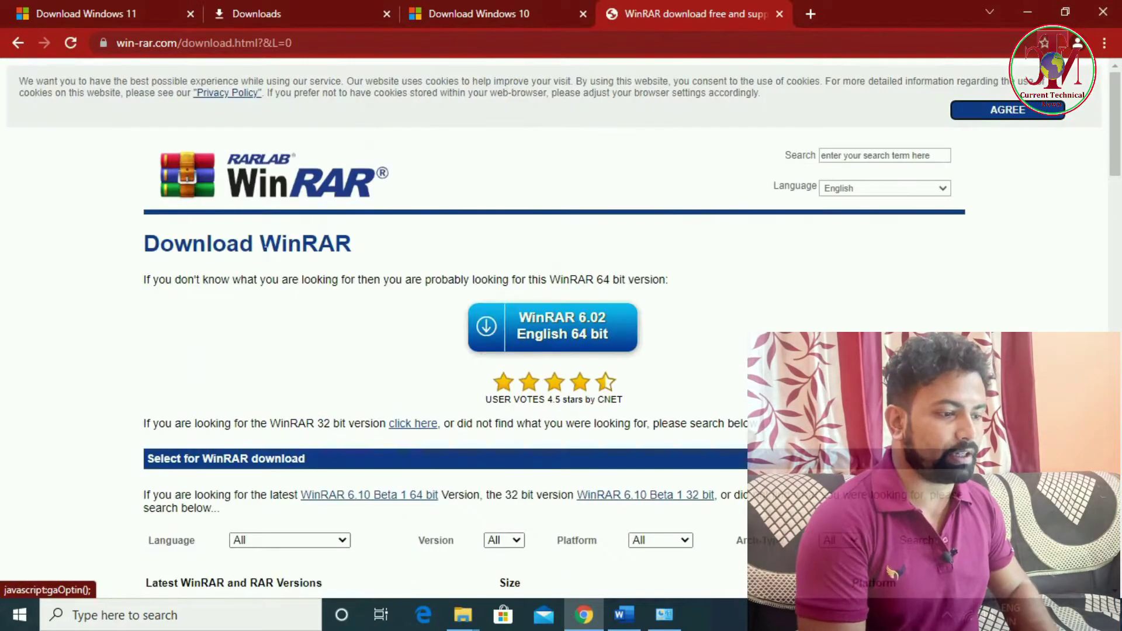
scroll(695, 323, down, 5)
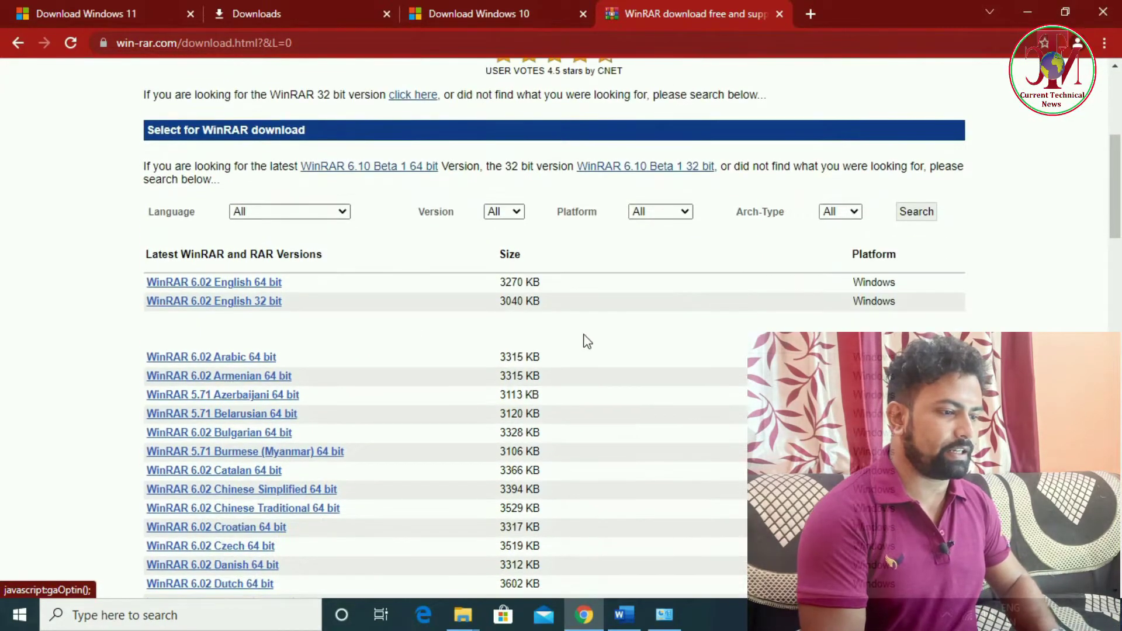
click(236, 282)
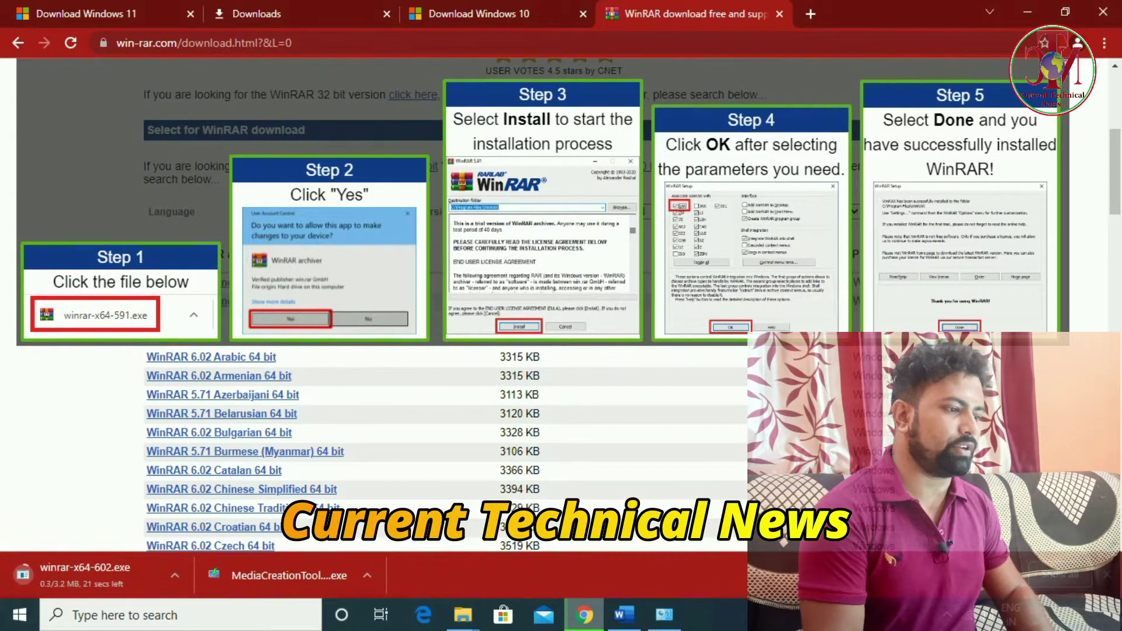
- Launch the downloaded winrar-x64-602 installer, install WinRAR with the default options, and close its program folder when done
key(ctrl+j)
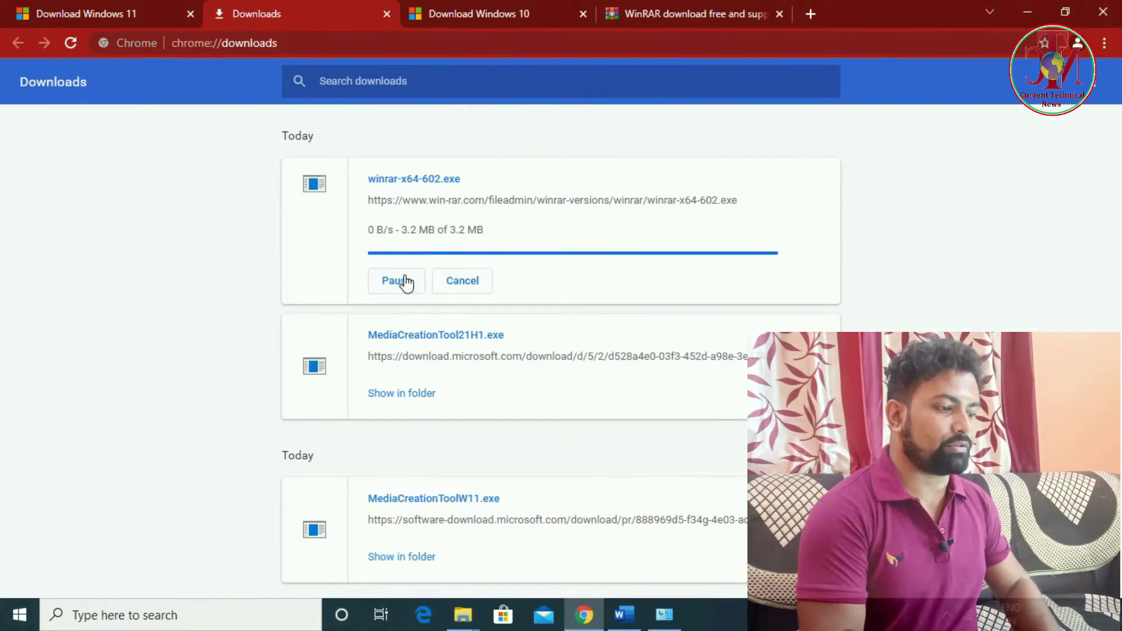
click(420, 240)
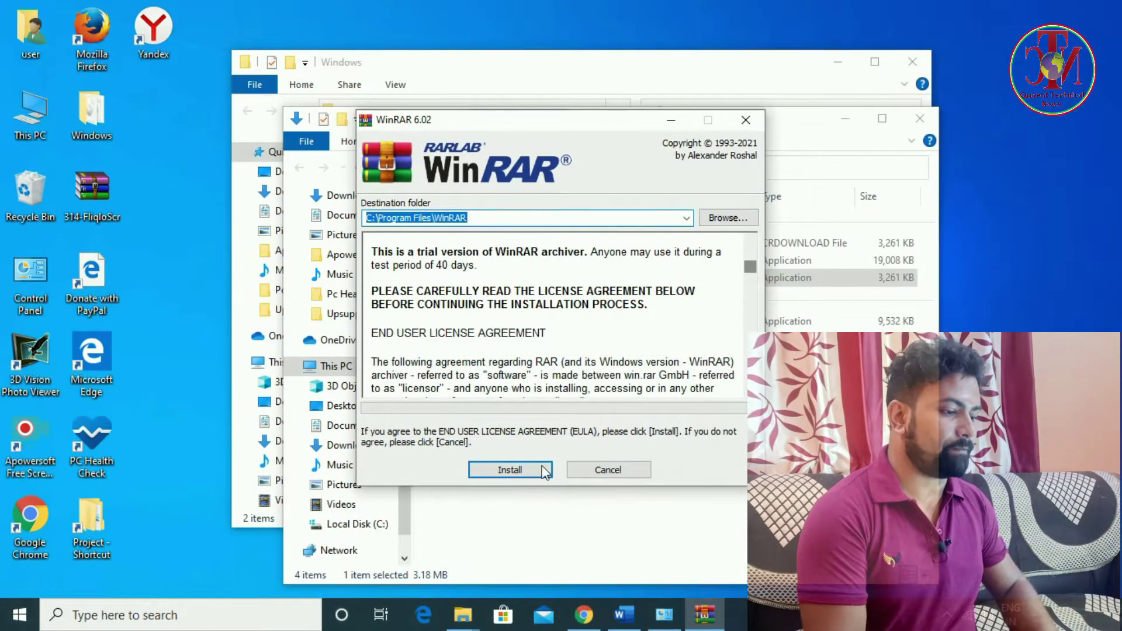
click(533, 470)
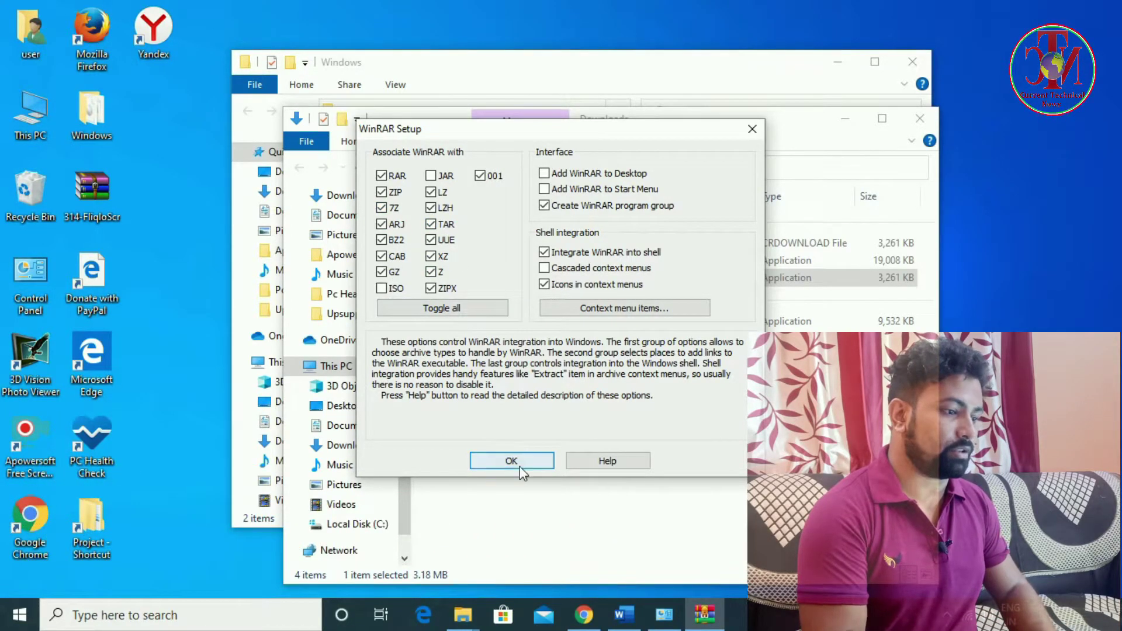
click(535, 470)
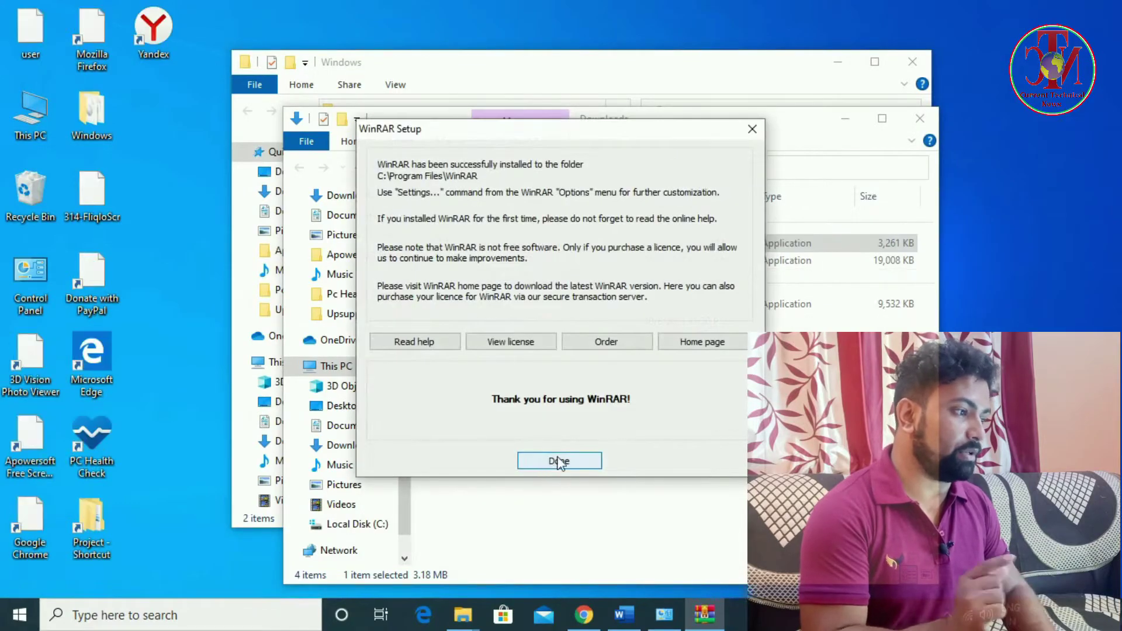
click(560, 462)
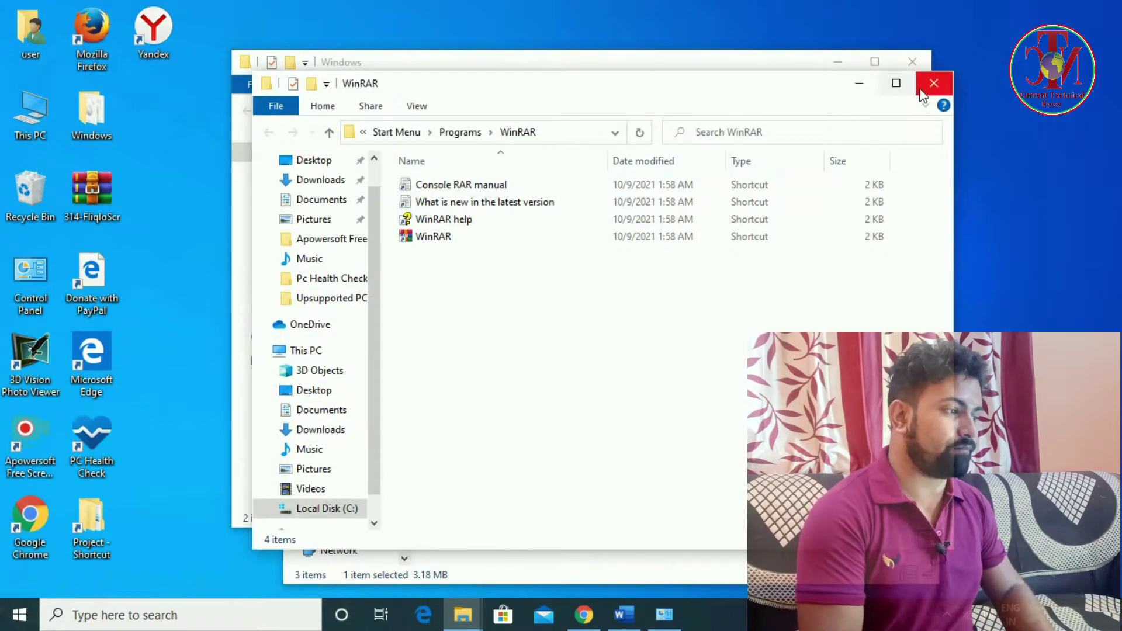
click(930, 85)
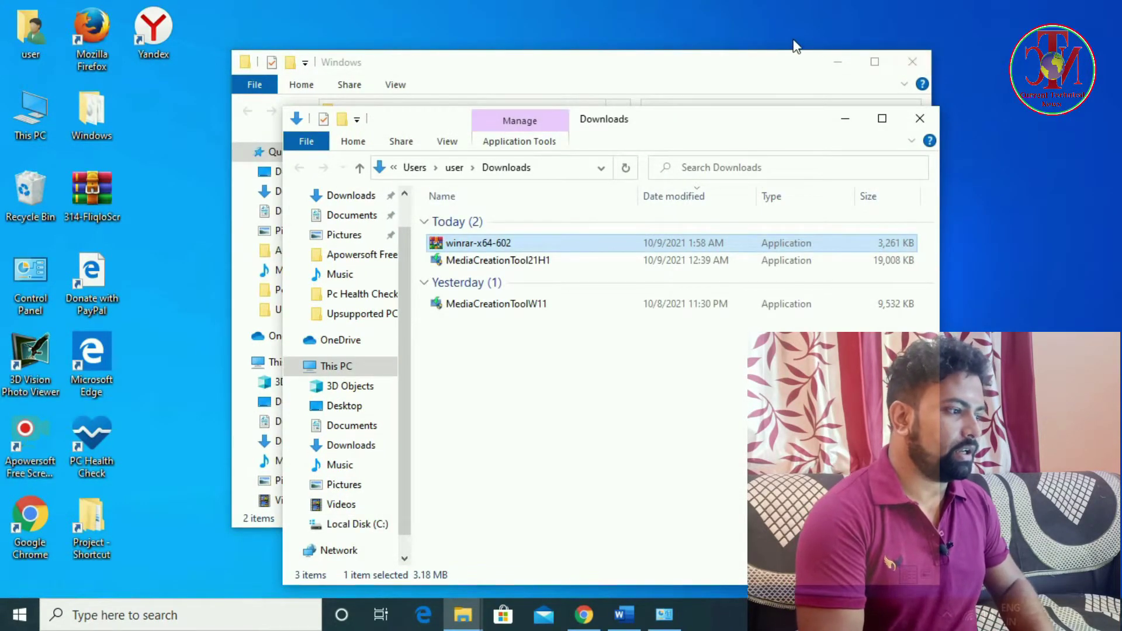
- Close the open Windows and Downloads folder windows to clear the desktop
click(796, 62)
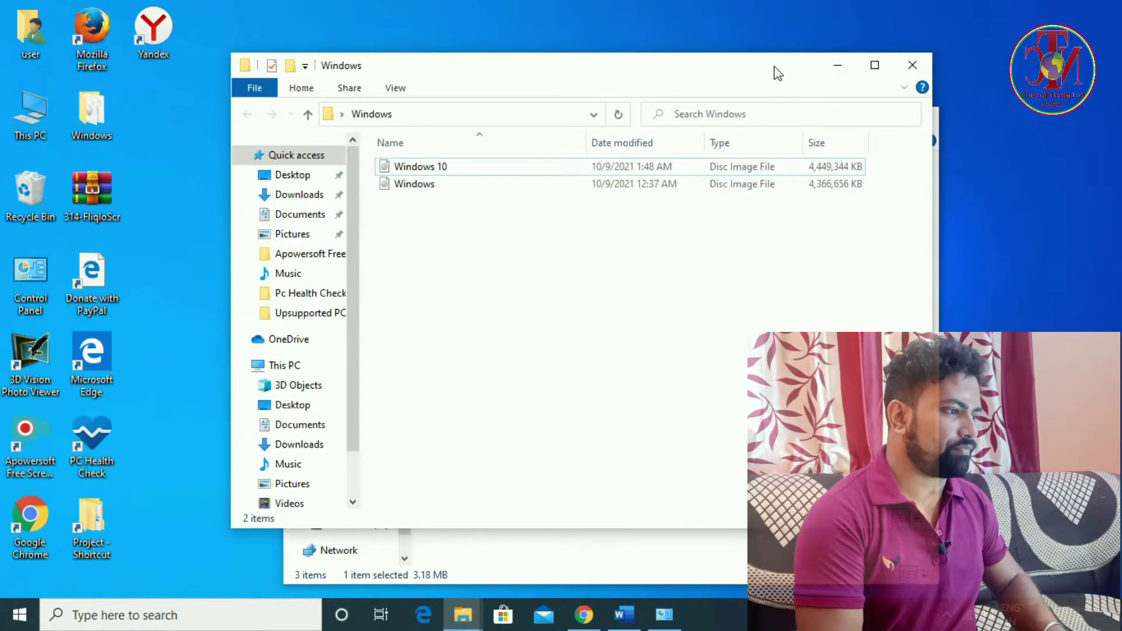
drag(775, 66, 653, 61)
click(921, 117)
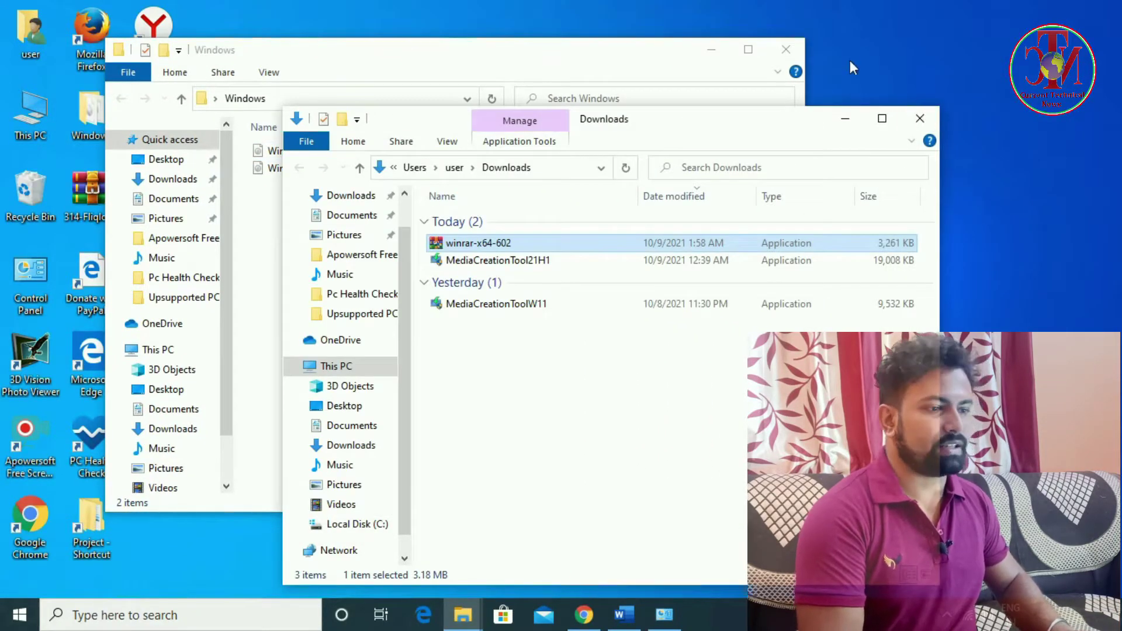
click(786, 52)
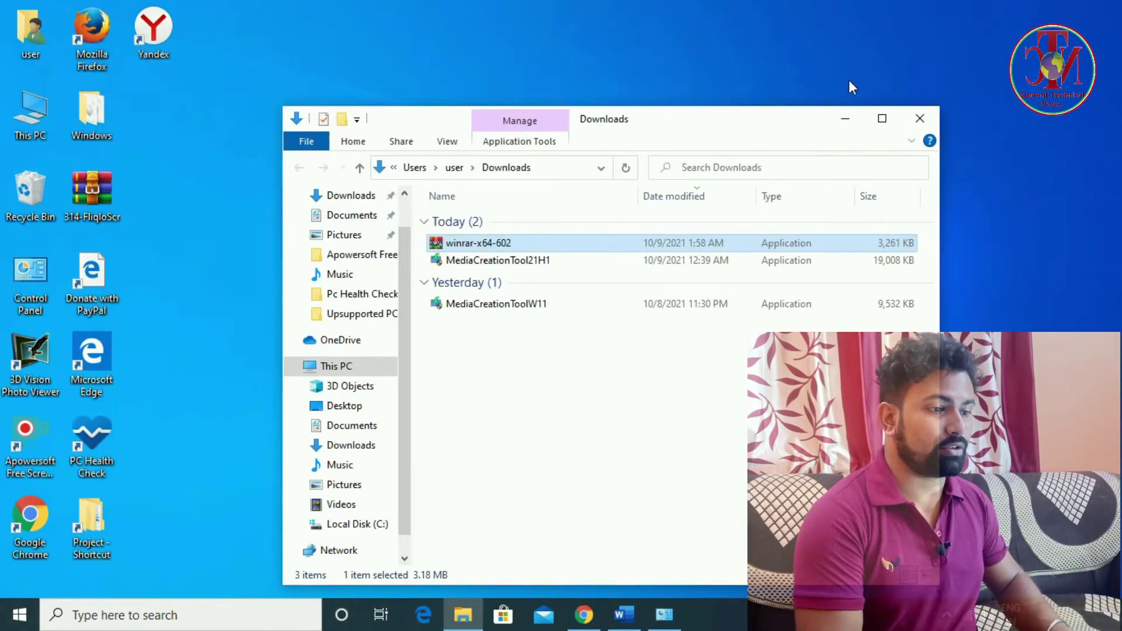
click(919, 119)
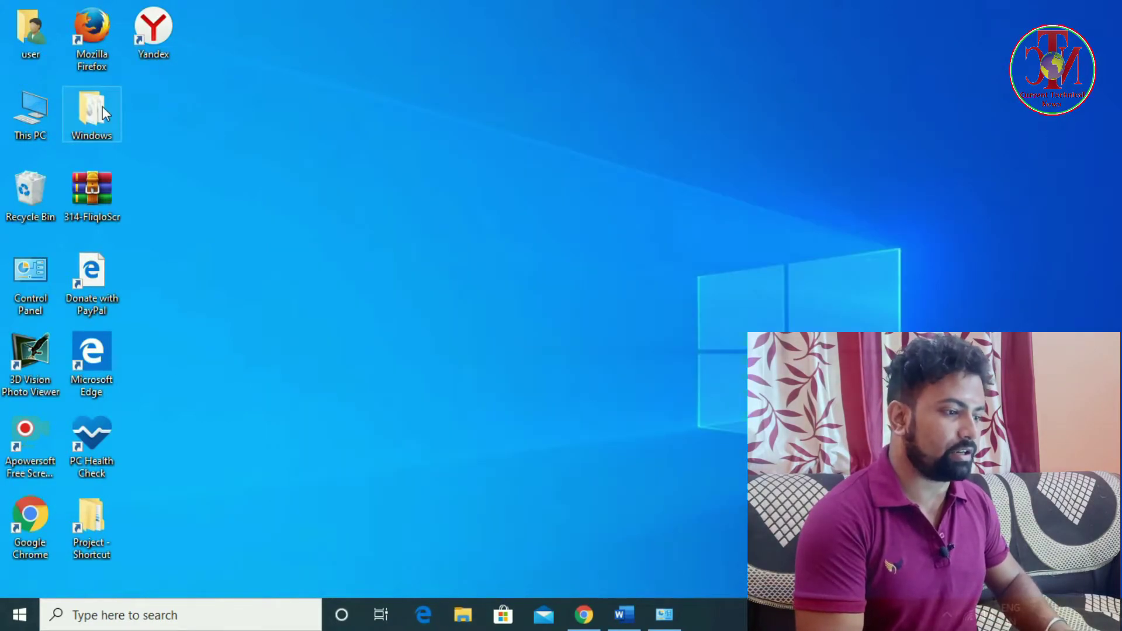
- Reopen the desktop's Windows folder and extract the Windows 10 disc image with WinRAR into a Windows 10 subfolder
double_click(103, 106)
drag(480, 120, 483, 70)
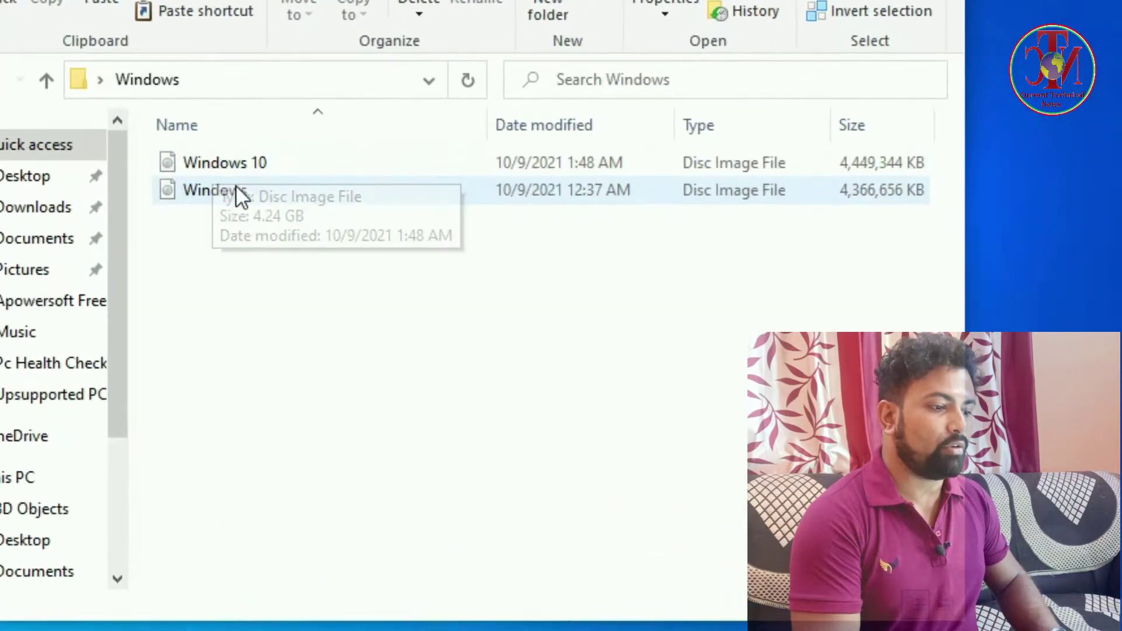
click(206, 162)
right_click(207, 162)
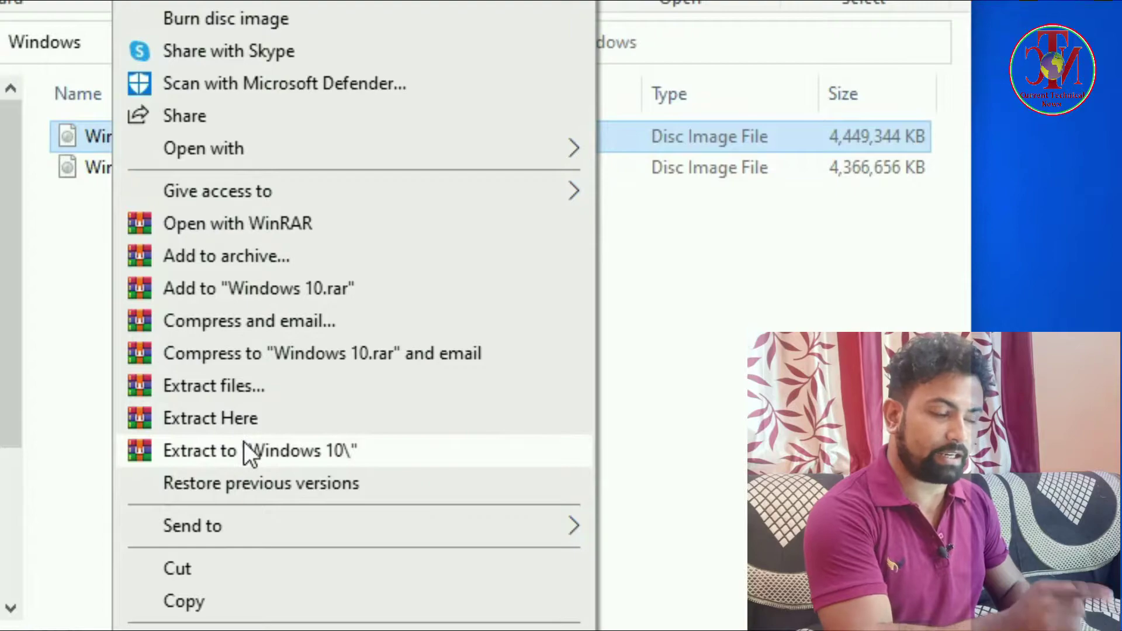
click(272, 454)
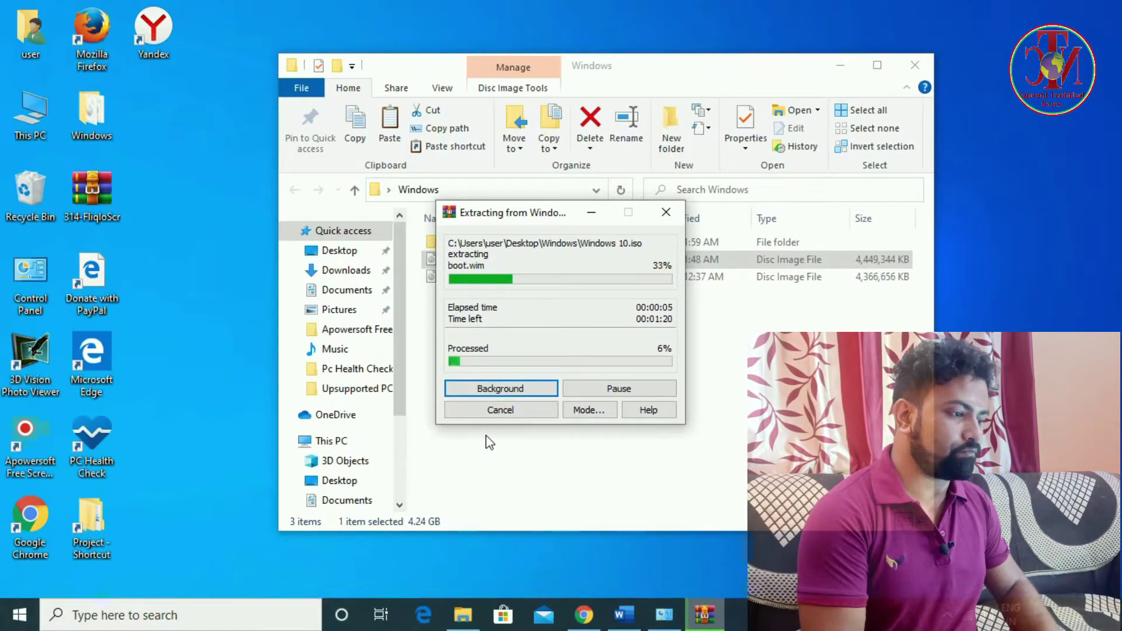
click(493, 475)
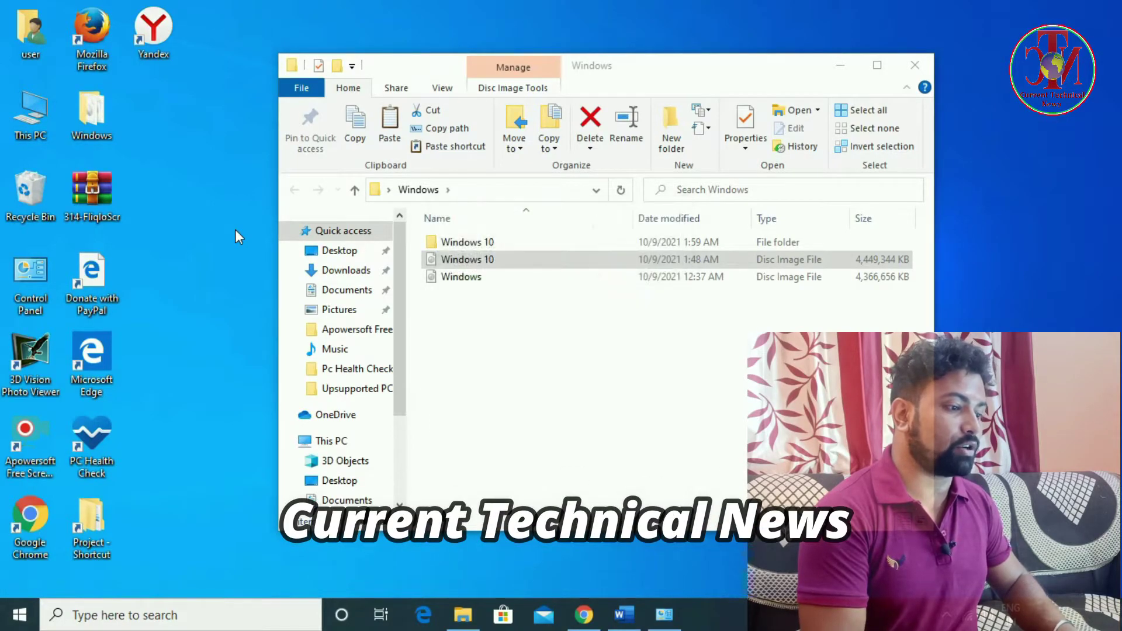
- Open the sources folder inside the extracted Windows 10 folder
click(468, 260)
double_click(464, 243)
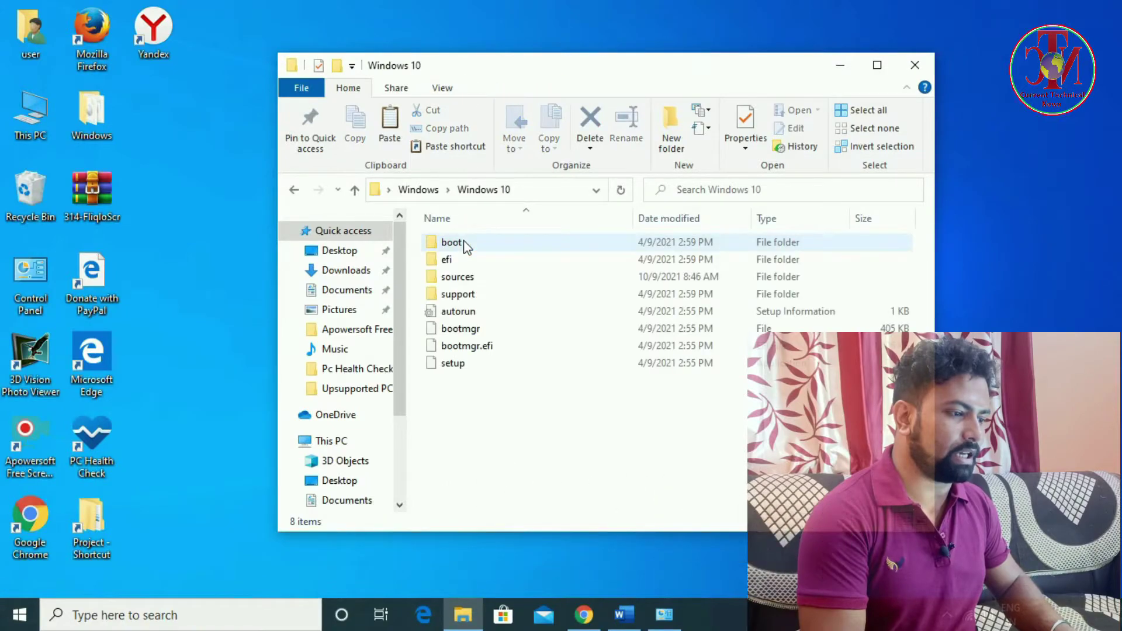
double_click(461, 279)
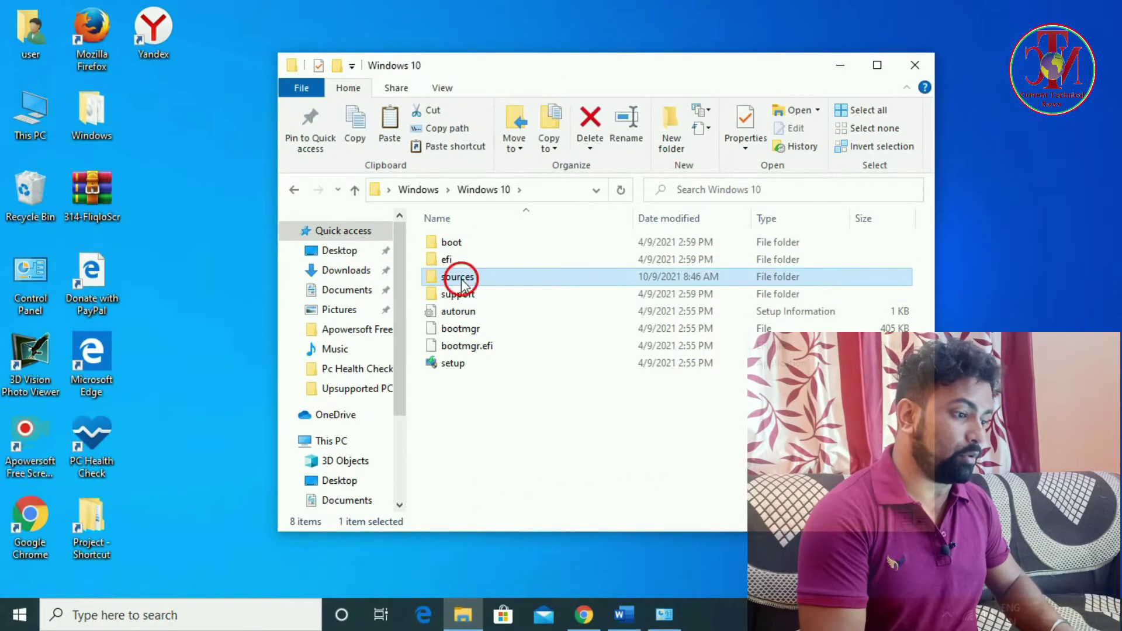
drag(560, 75, 539, 37)
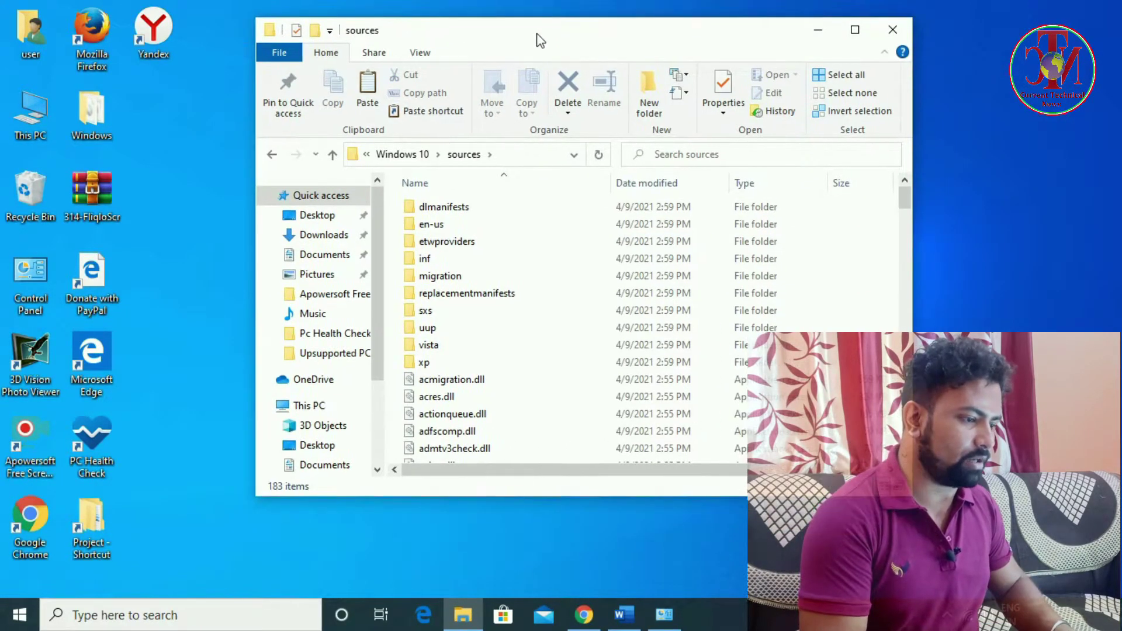
- Find the install.esd file in the Windows 10 sources folder, delete it, and move the folder window aside
scroll(596, 311, down, 3)
scroll(741, 365, down, 1)
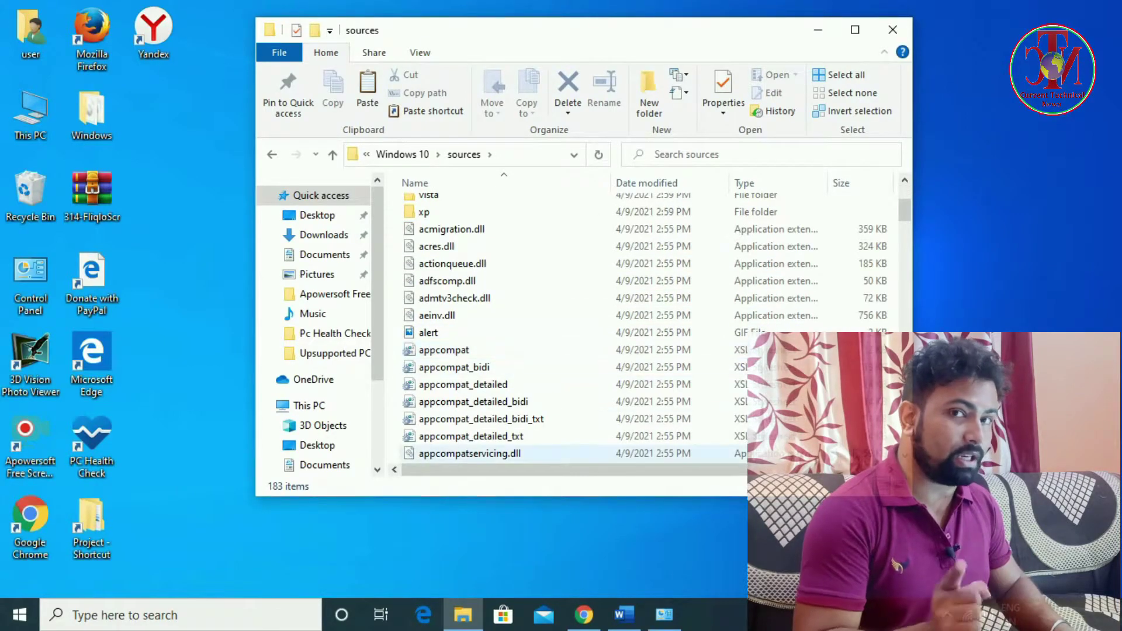
drag(819, 496, 818, 579)
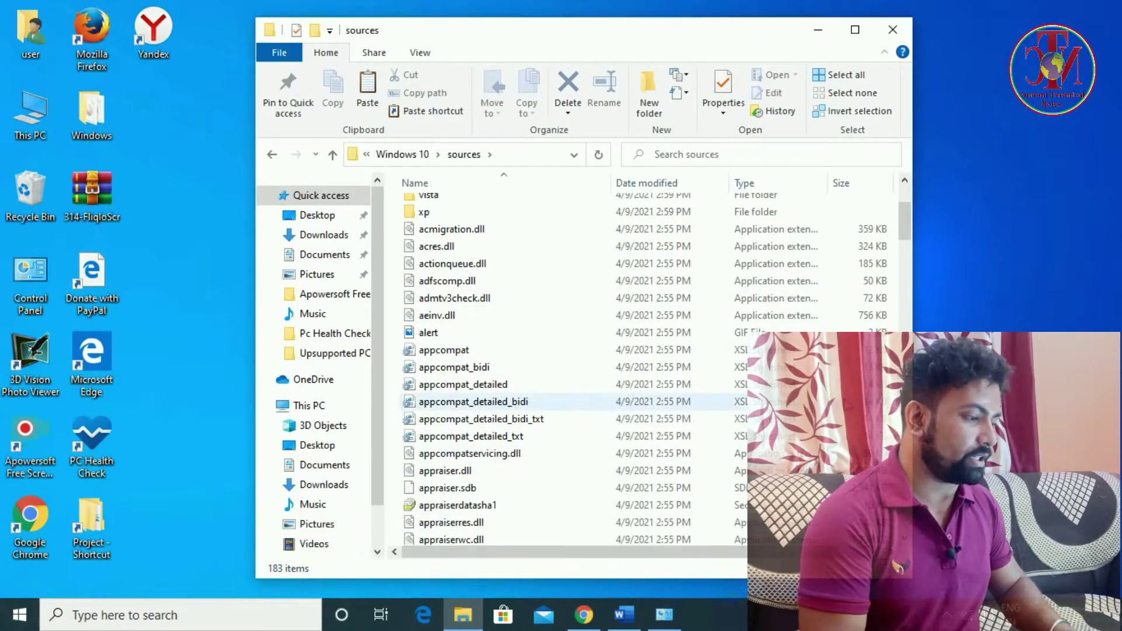
scroll(818, 456, down, 3)
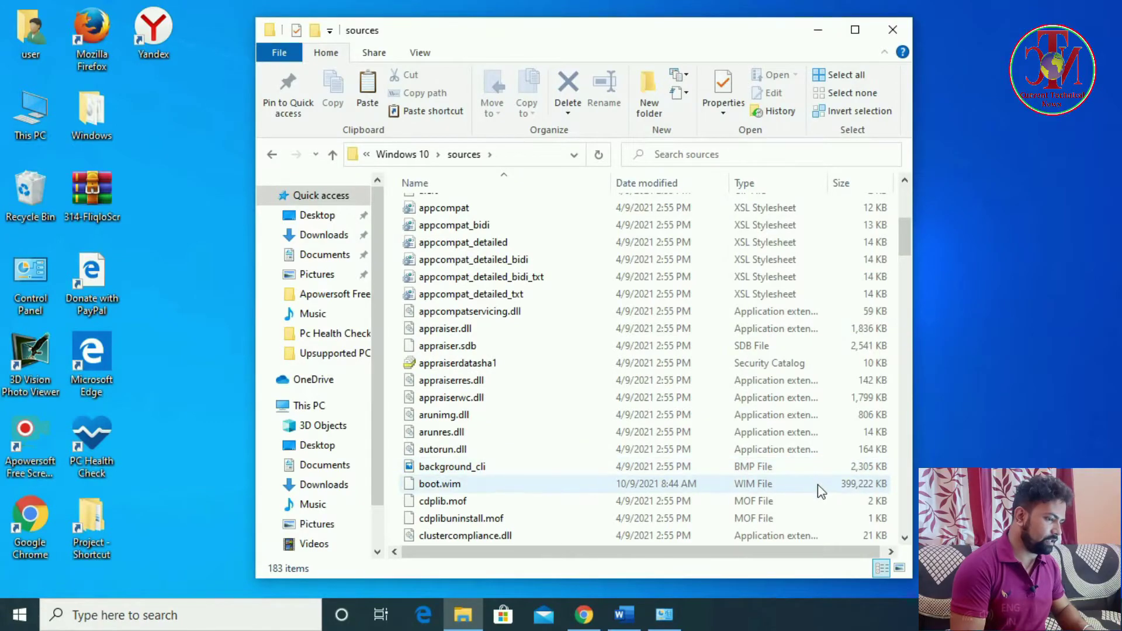
scroll(816, 474, down, 1)
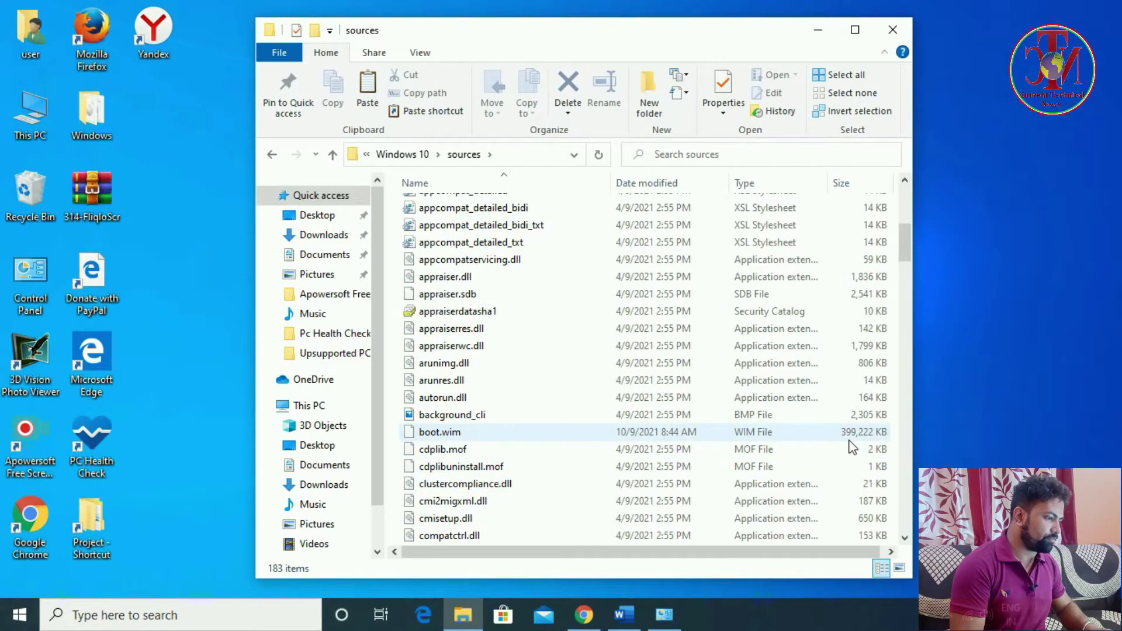
scroll(853, 448, down, 6)
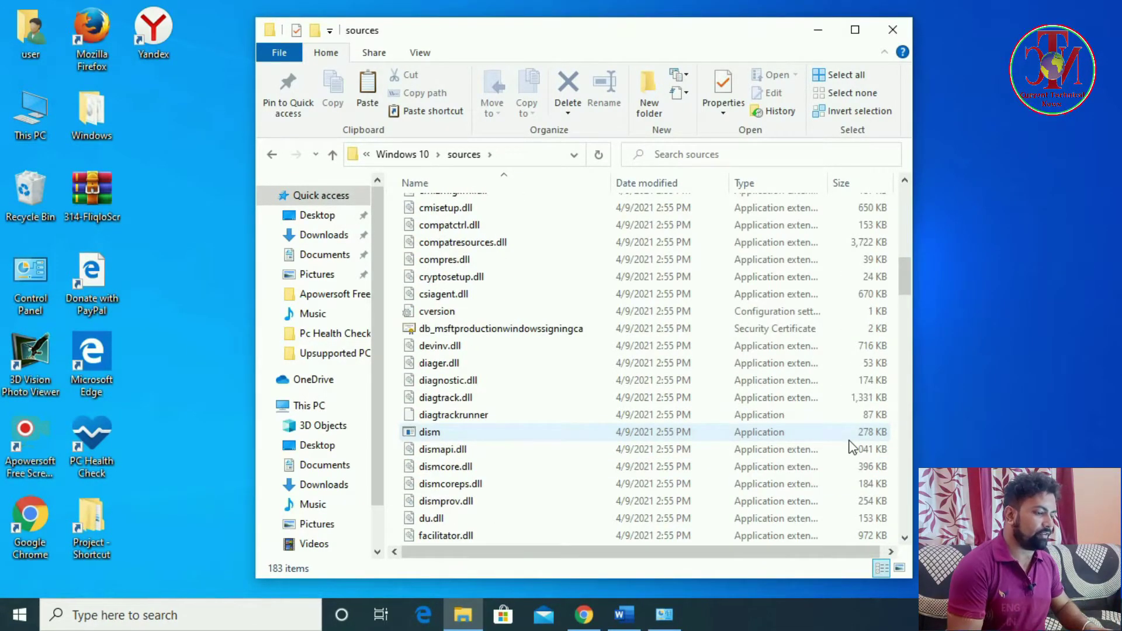
scroll(851, 446, down, 7)
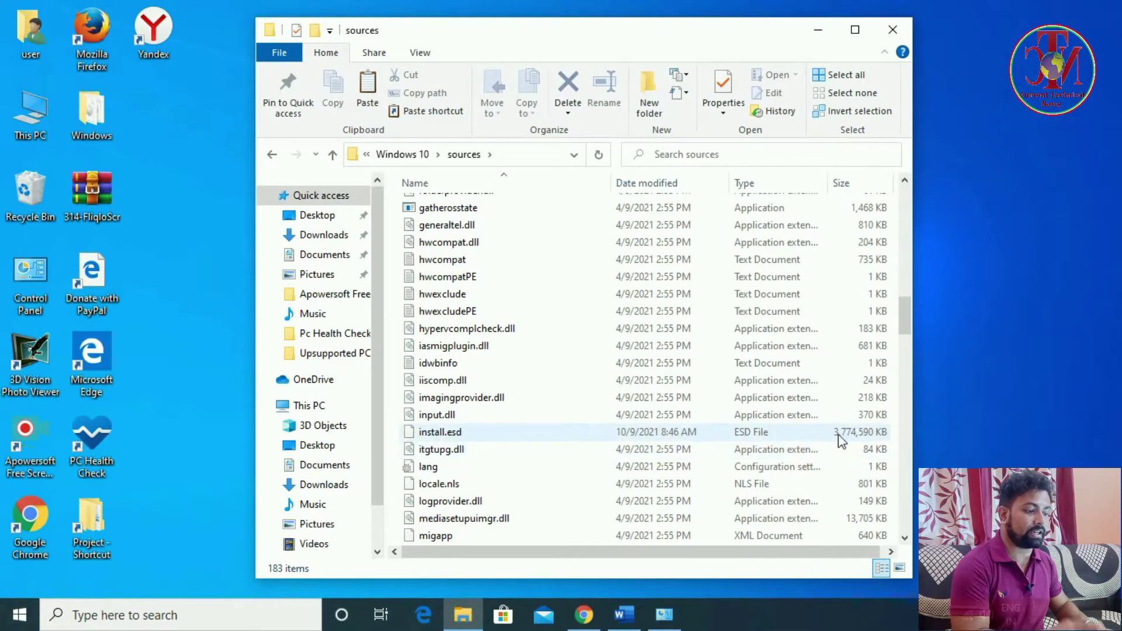
click(441, 436)
right_click(449, 436)
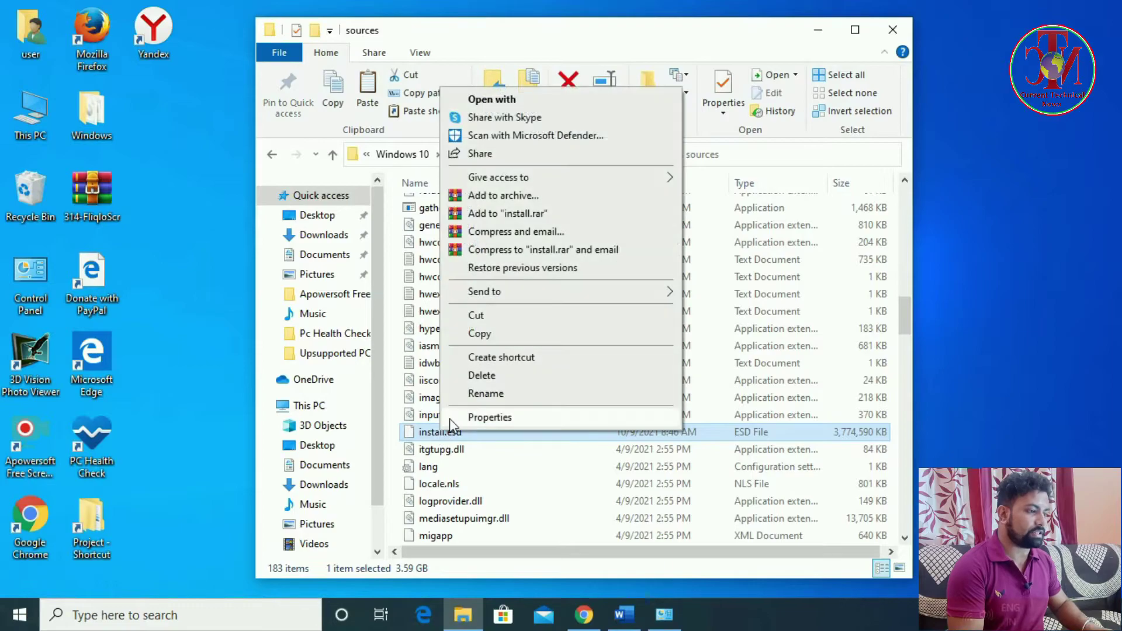
click(483, 376)
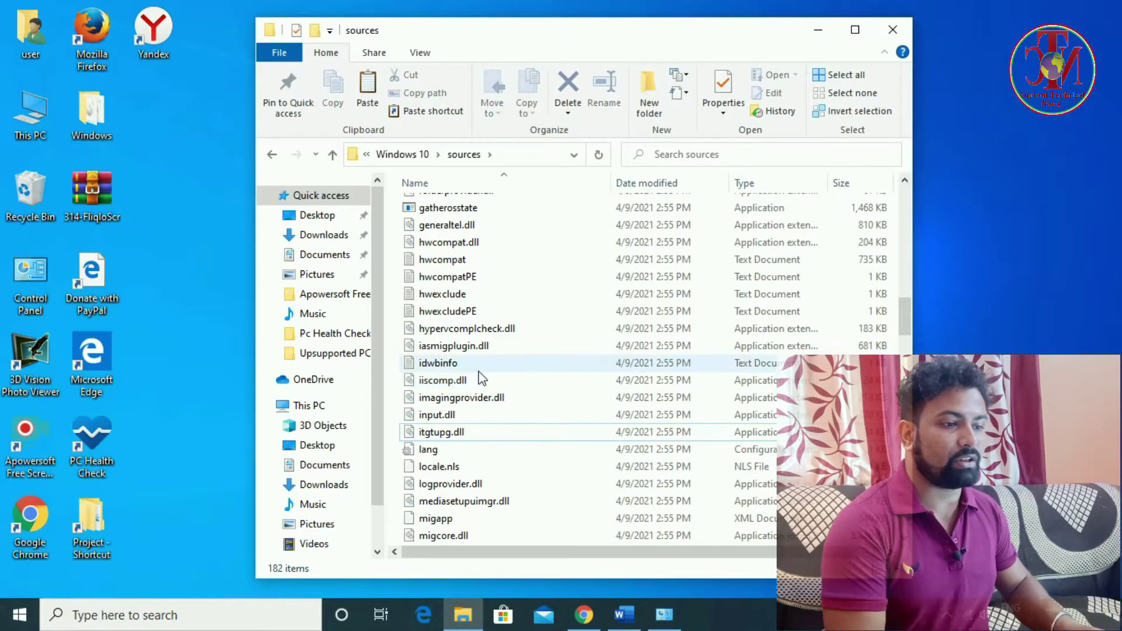
drag(517, 32, 788, 54)
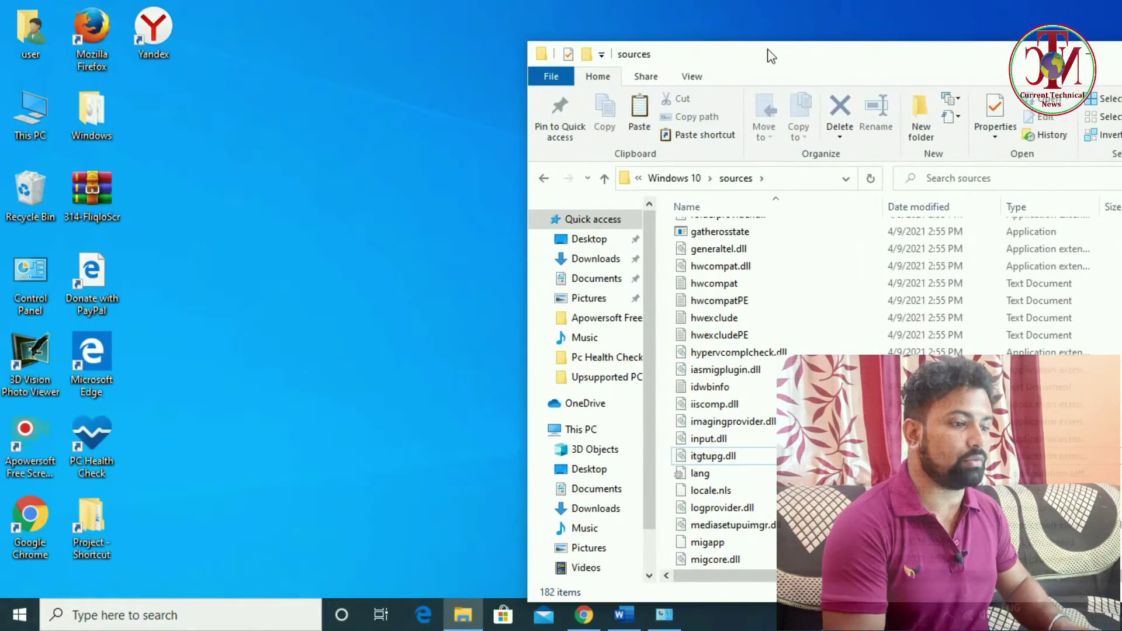
- Reopen the desktop's Windows folder, mount the Windows disc image, and open the sources folder on its drive
double_click(80, 119)
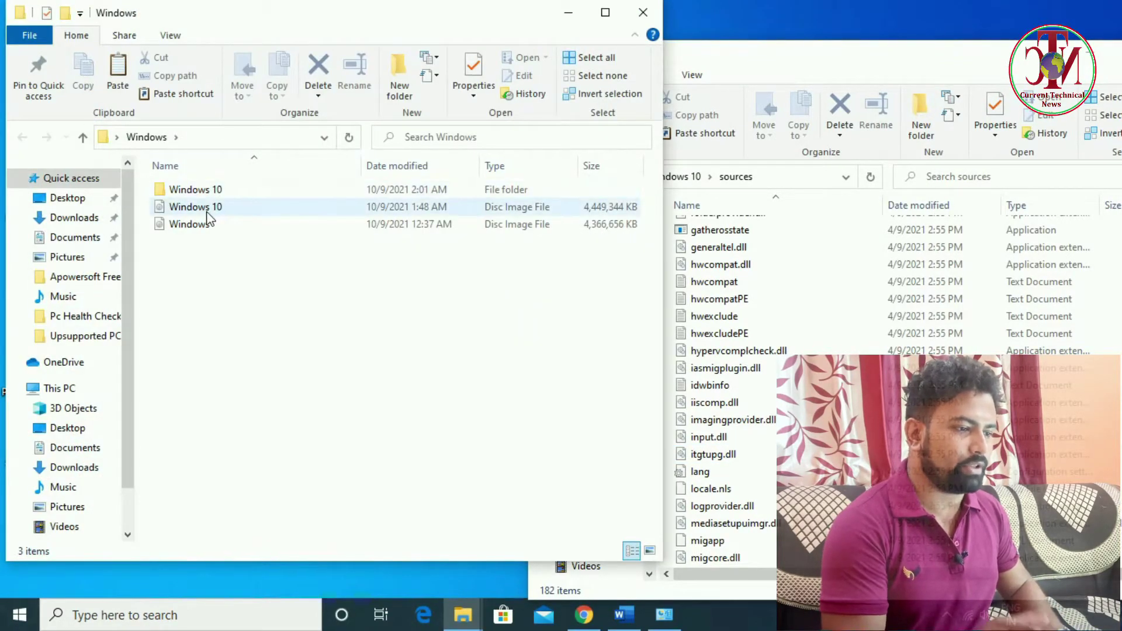
click(205, 232)
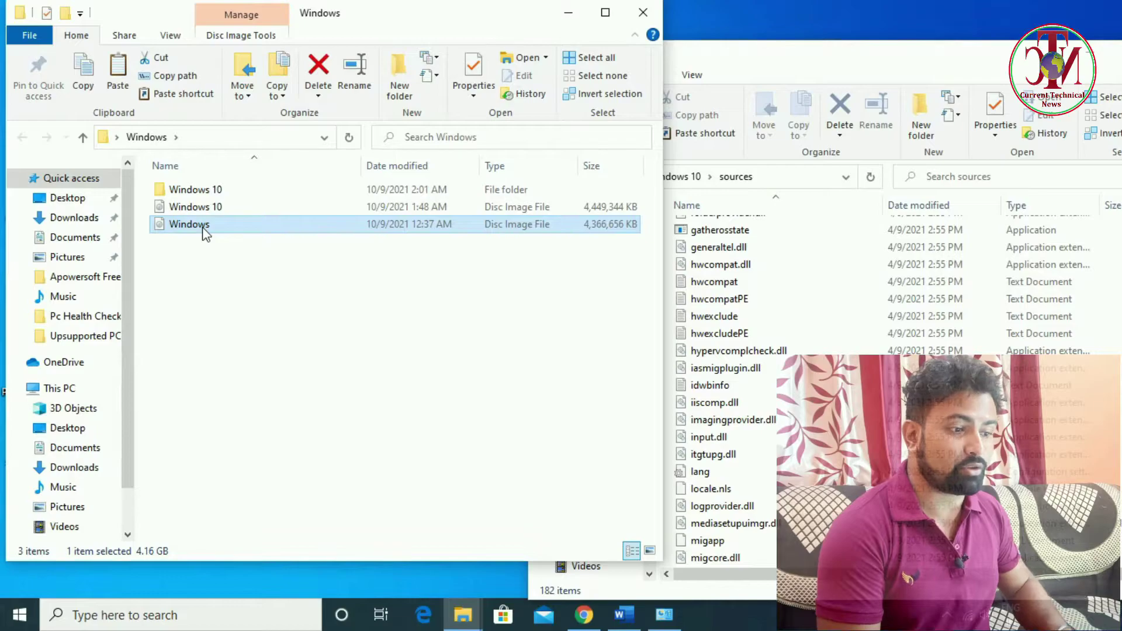
double_click(199, 226)
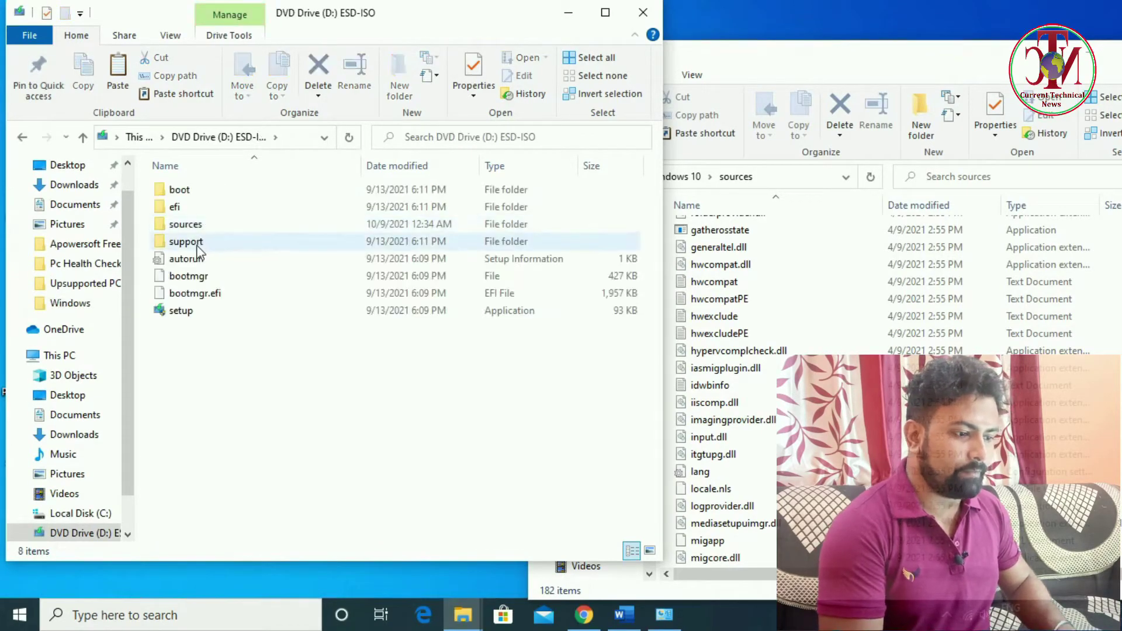
click(190, 226)
double_click(189, 226)
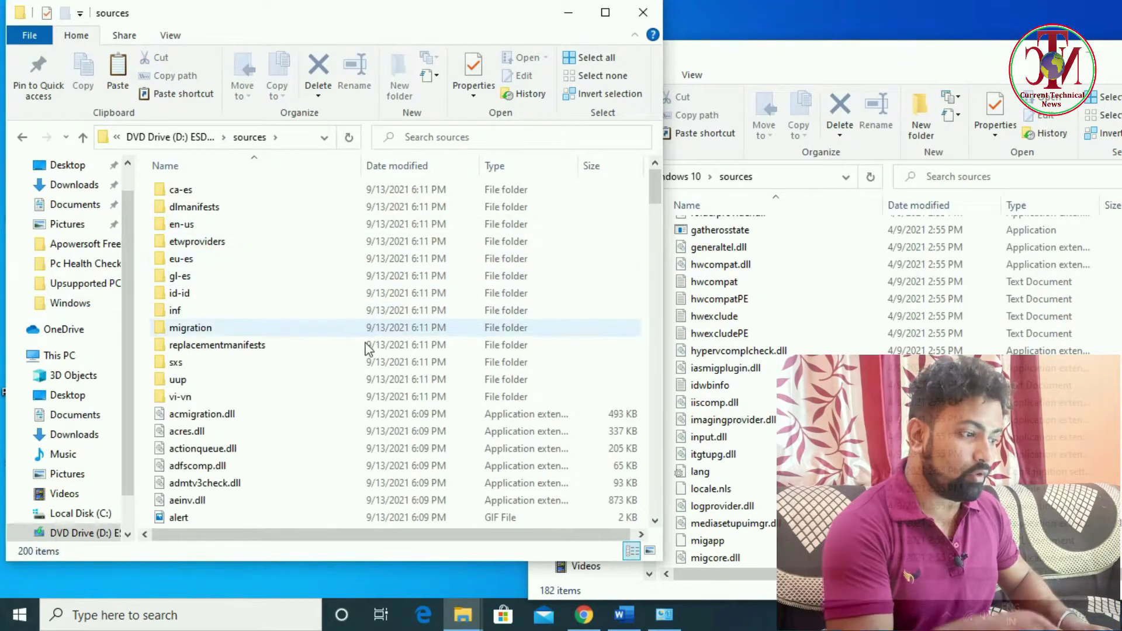
- Copy install.esd from the mounted image's sources folder into the Windows 10 sources folder and minimize the source window
scroll(374, 351, down, 5)
scroll(380, 353, down, 4)
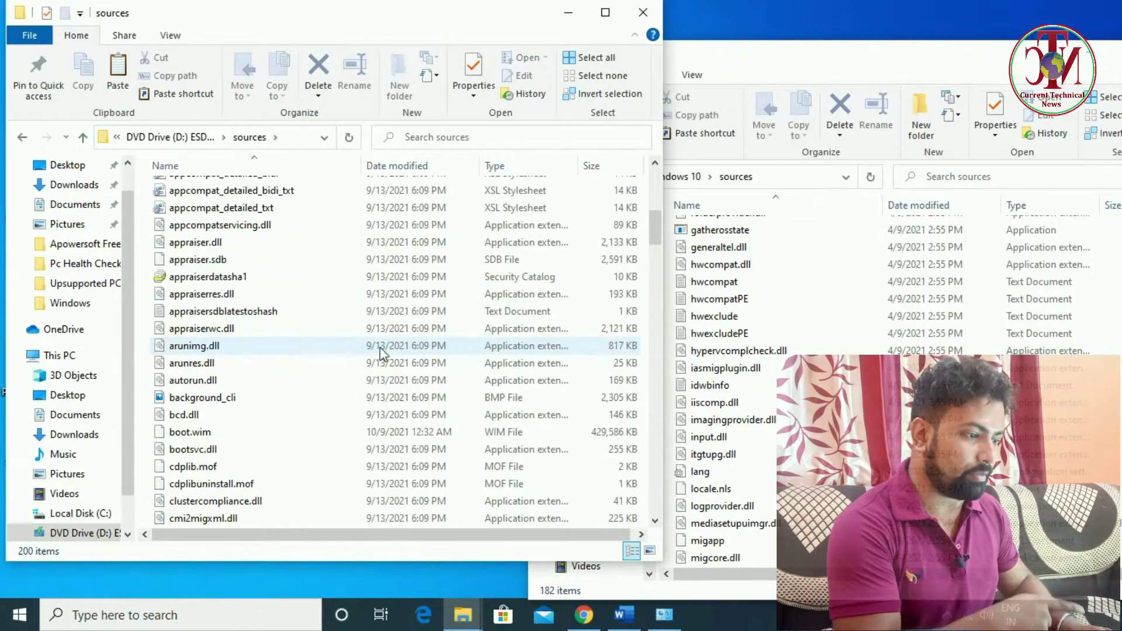
scroll(355, 367, down, 9)
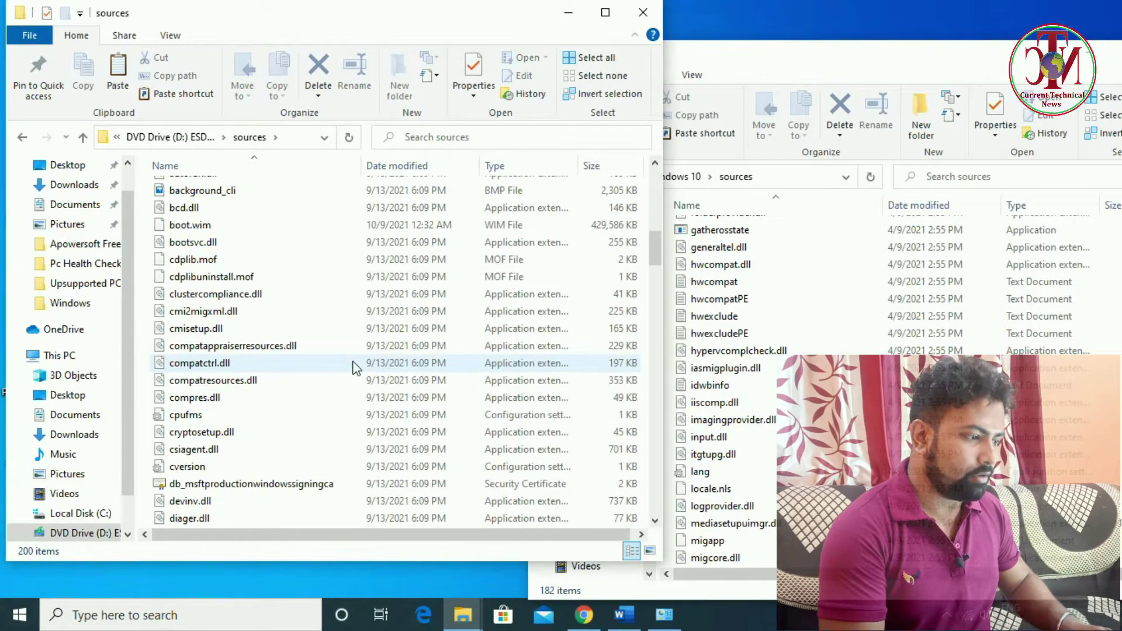
scroll(356, 369, down, 6)
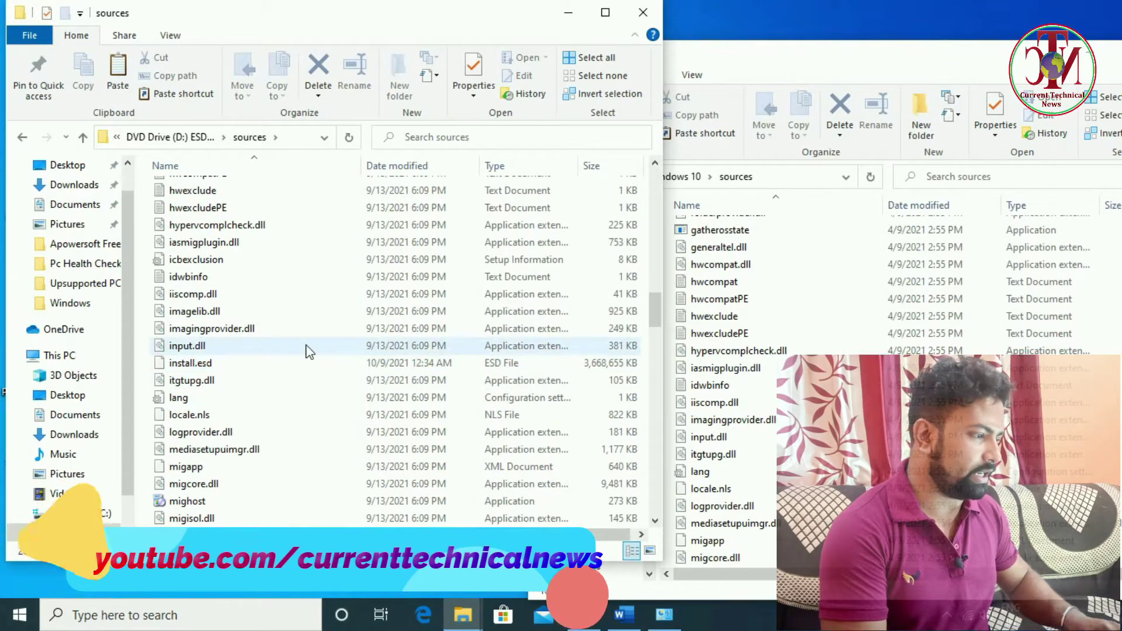
drag(189, 367, 925, 485)
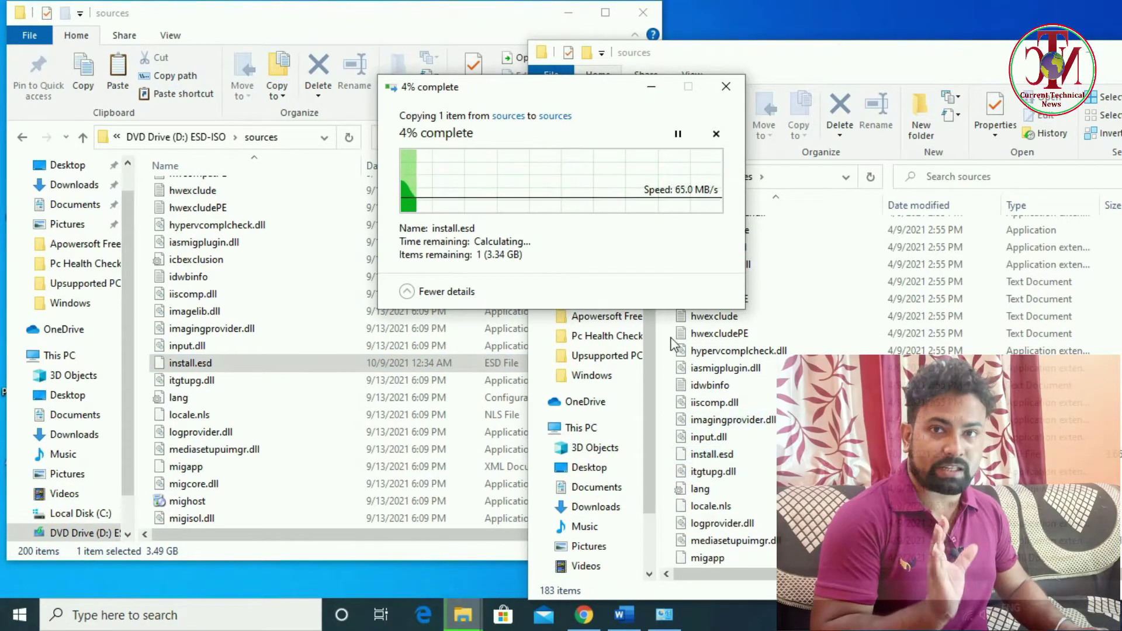
click(568, 12)
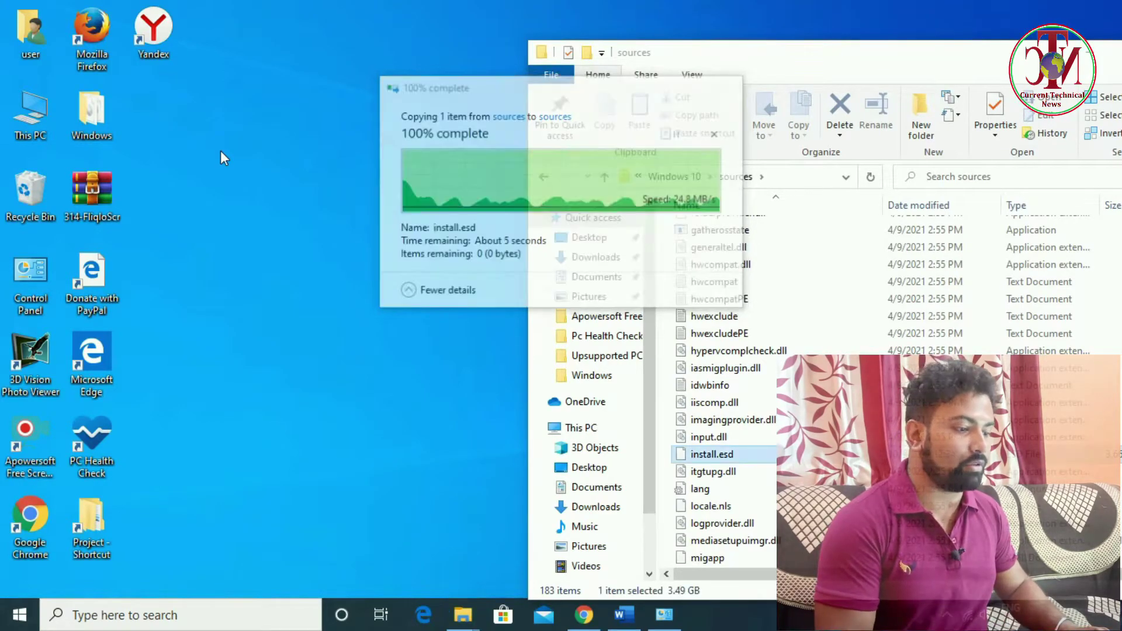
- Go up to the extracted Windows 10 folder and launch its setup application
drag(693, 52, 333, 24)
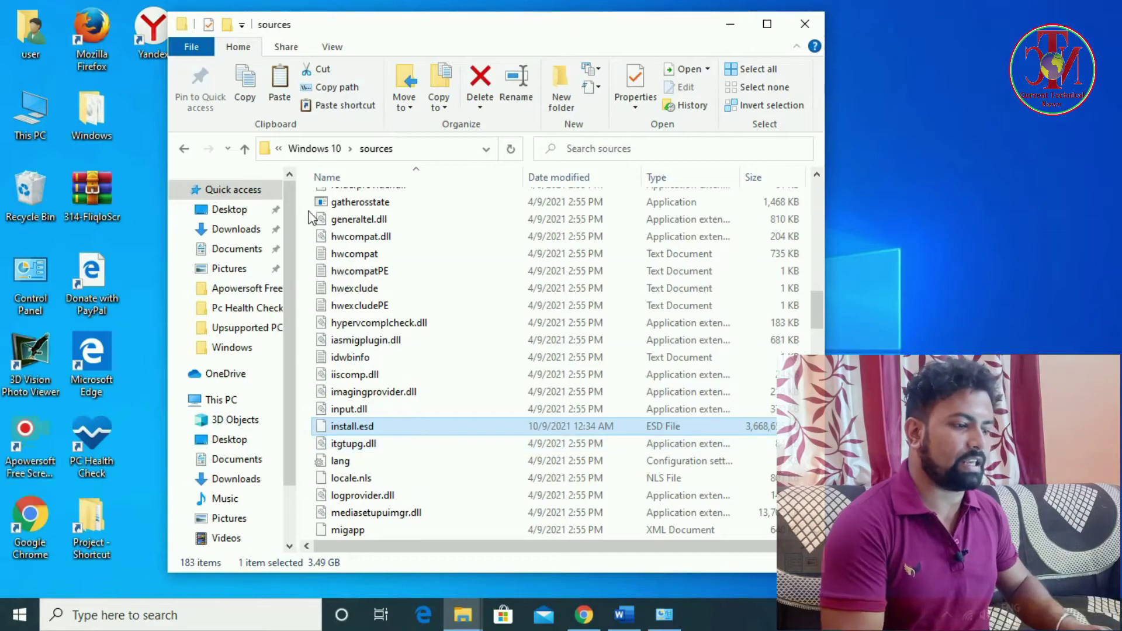
click(246, 148)
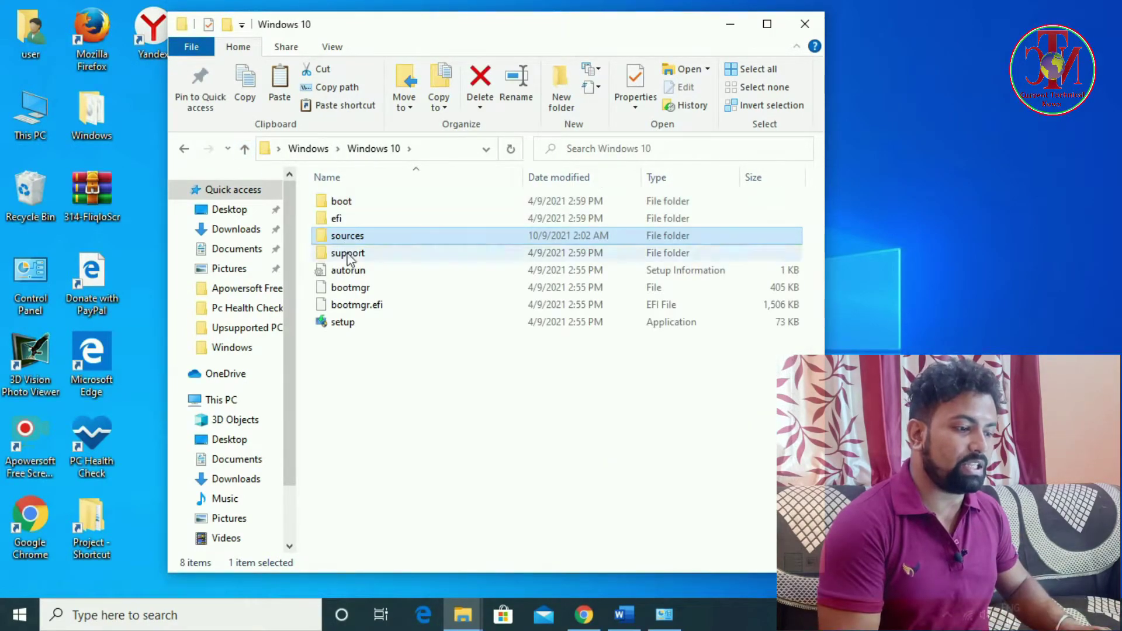
mouse_move(344, 330)
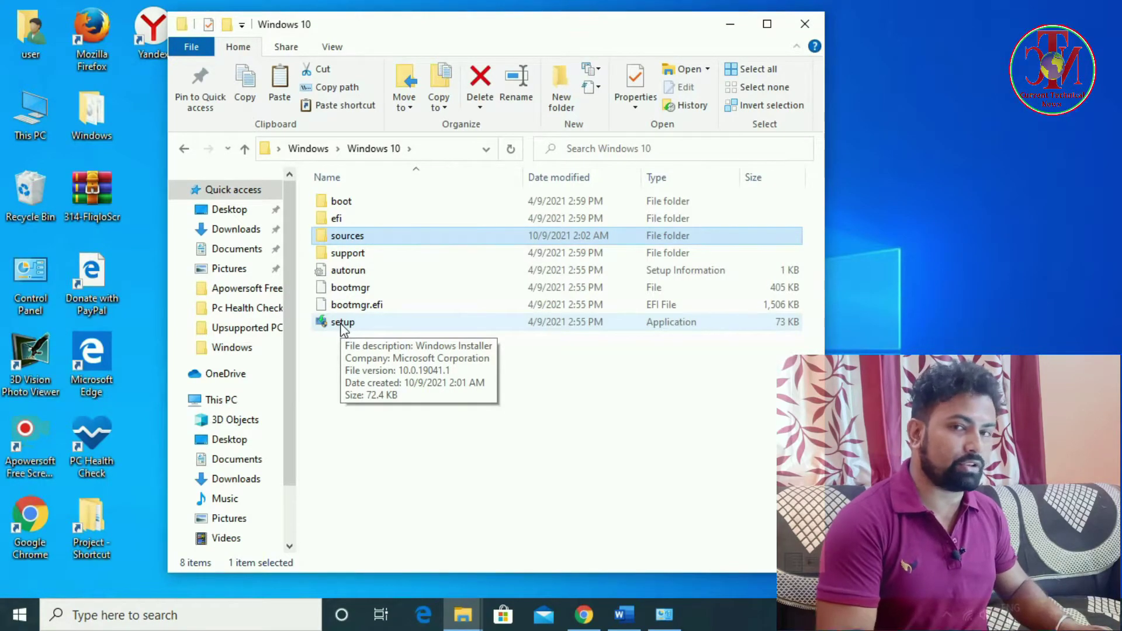
click(344, 330)
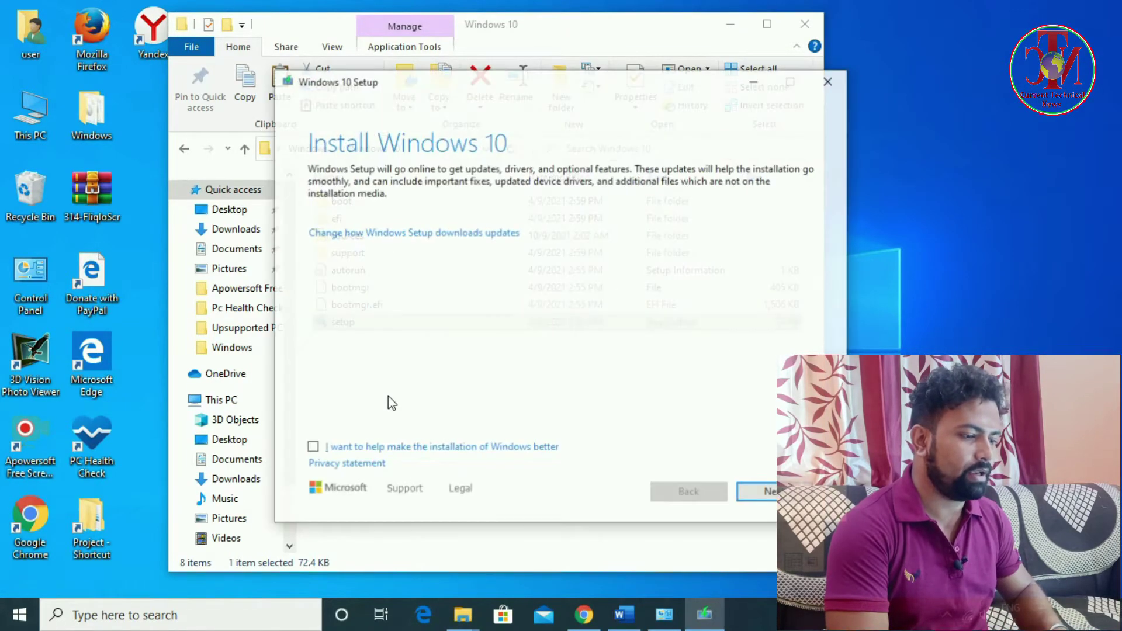
- Opt in to helping improve the installation, postpone updates with Not right now, and accept the license terms
click(312, 448)
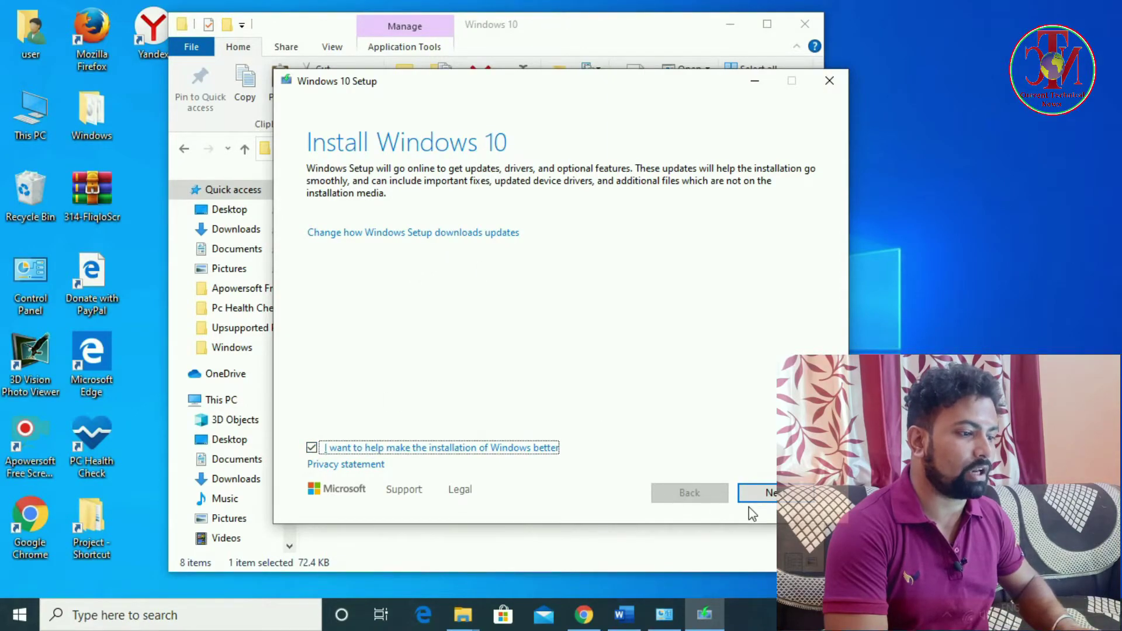
click(423, 234)
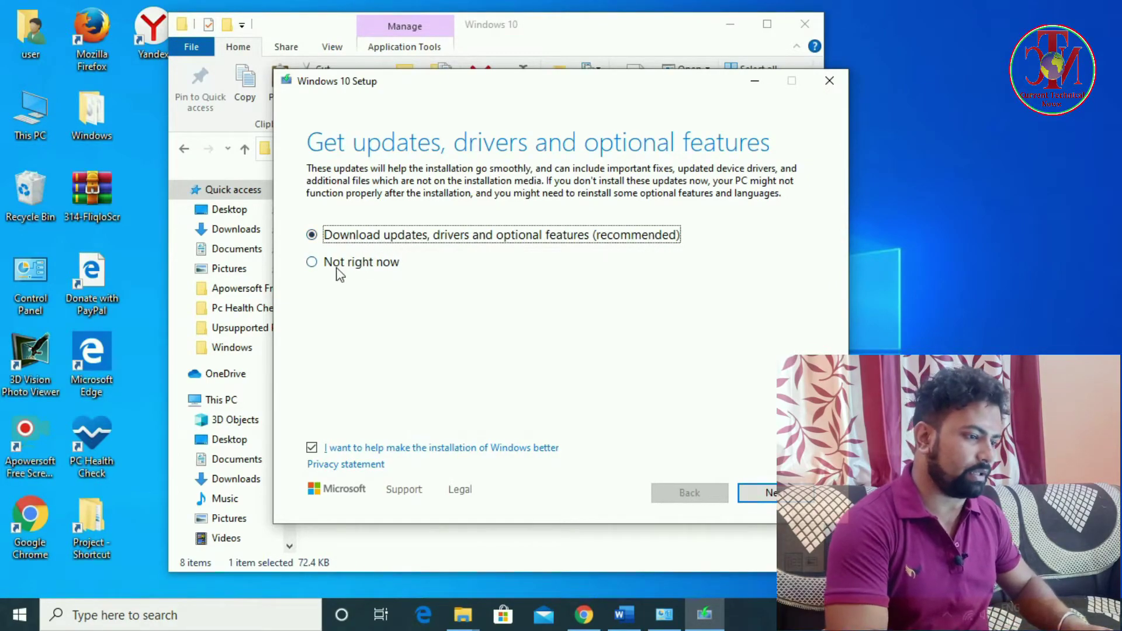
click(316, 262)
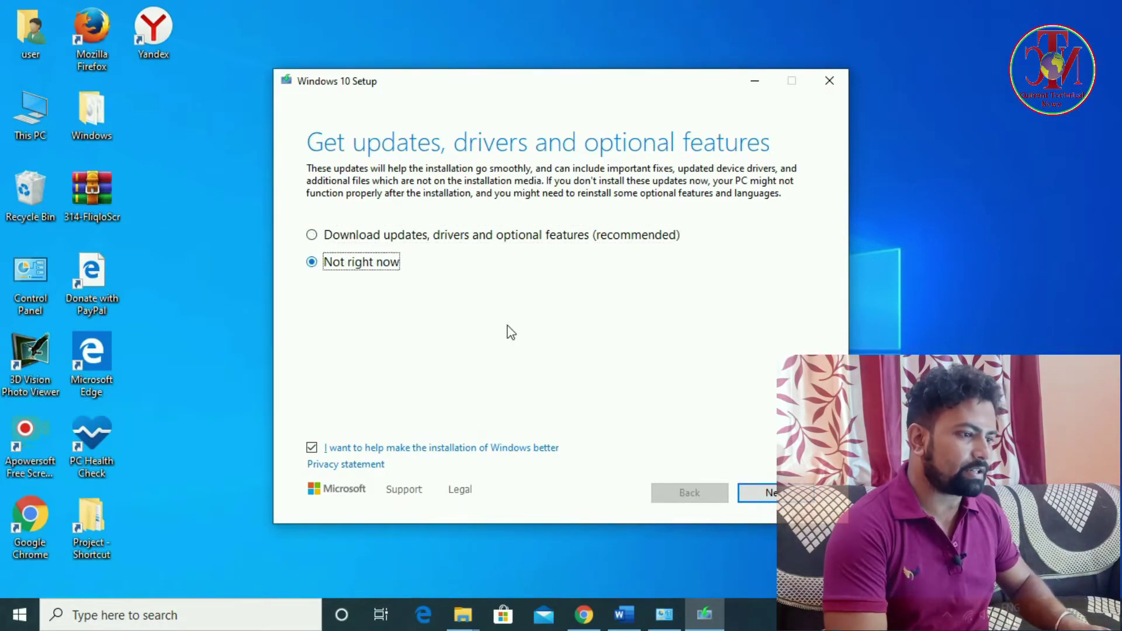
click(753, 492)
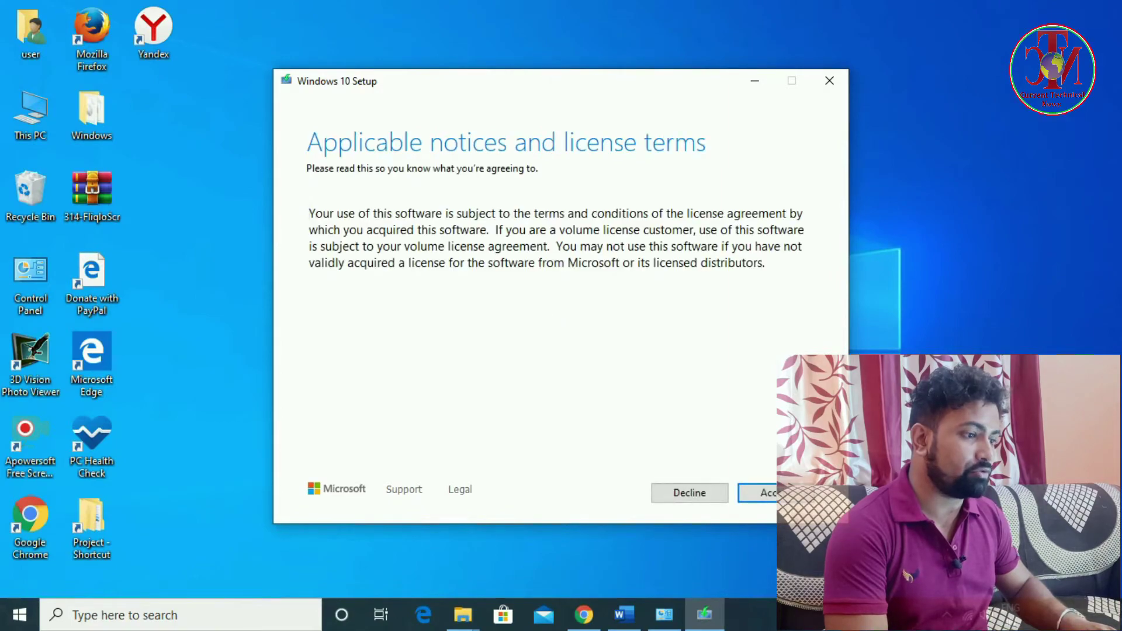
click(757, 492)
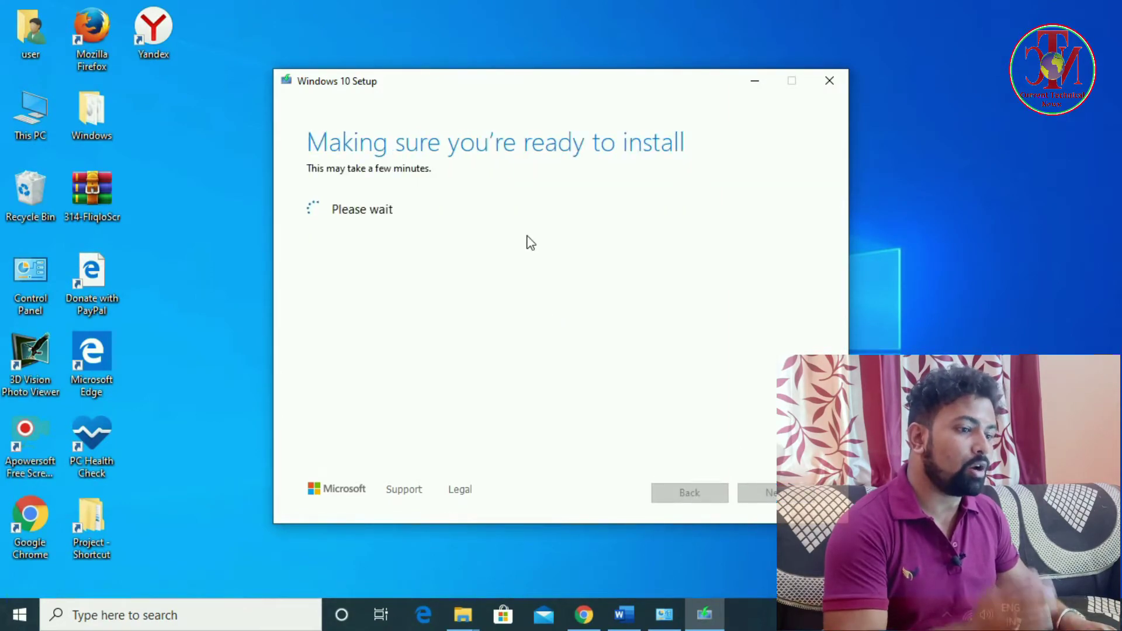
- Review the device and Windows specifications in the PC's properties while setup prepares, and close Settings
right_click(174, 147)
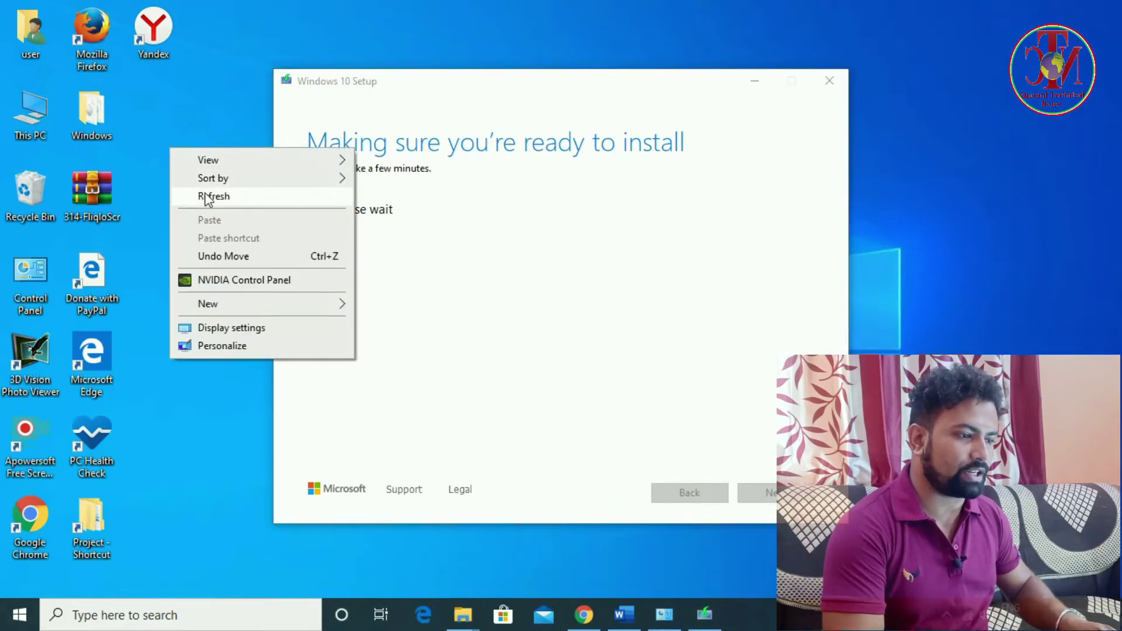
click(204, 193)
right_click(41, 106)
click(105, 295)
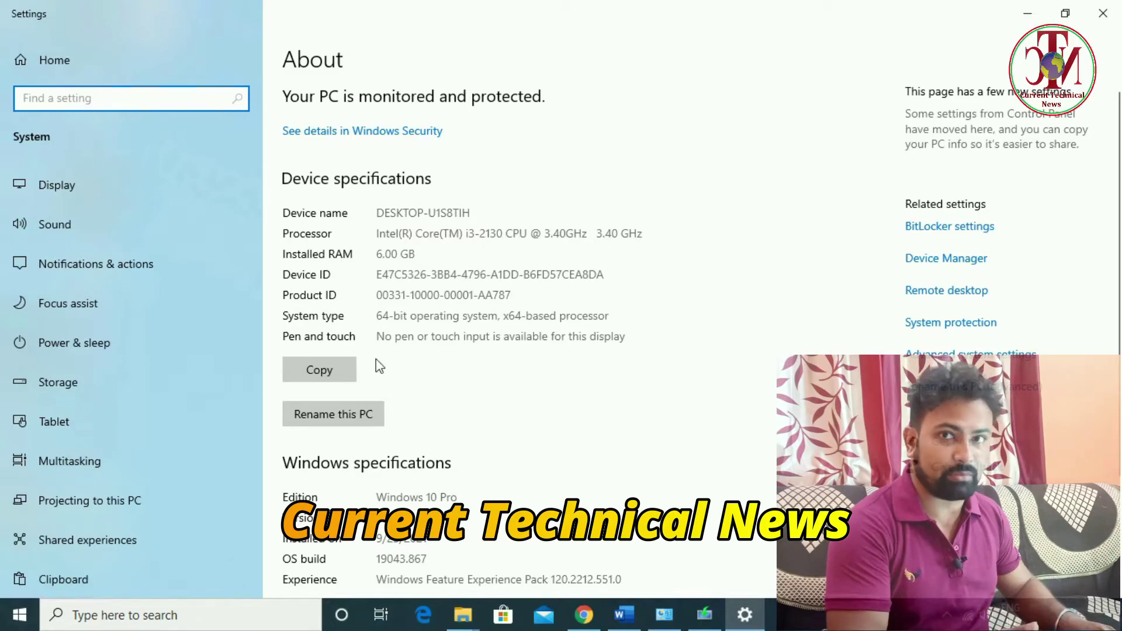
scroll(526, 321, down, 3)
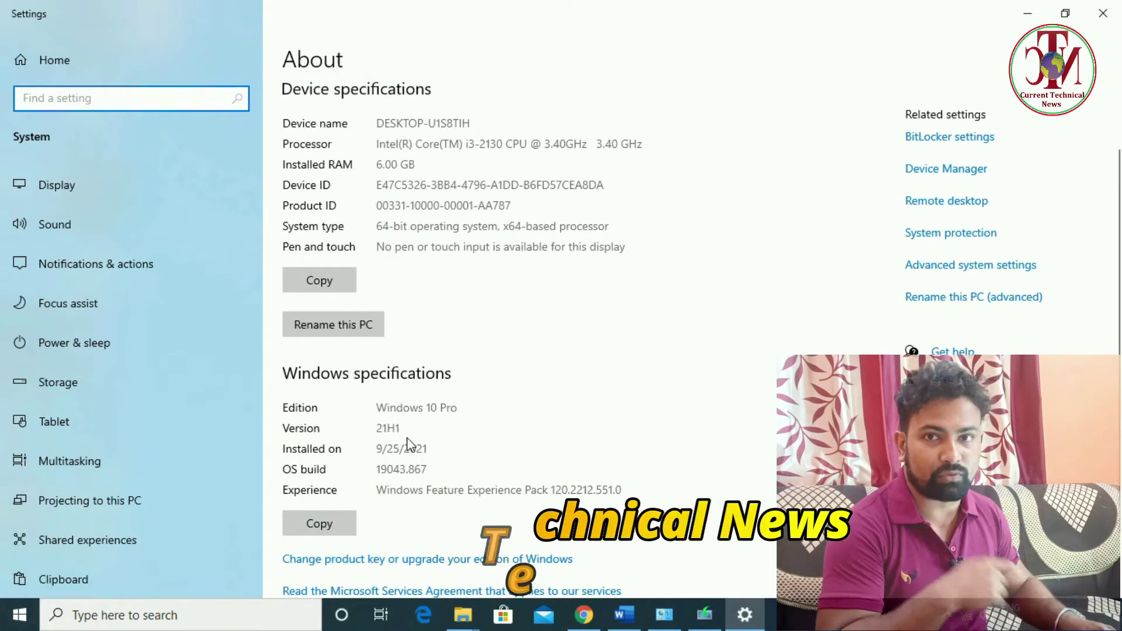
scroll(526, 322, down, 3)
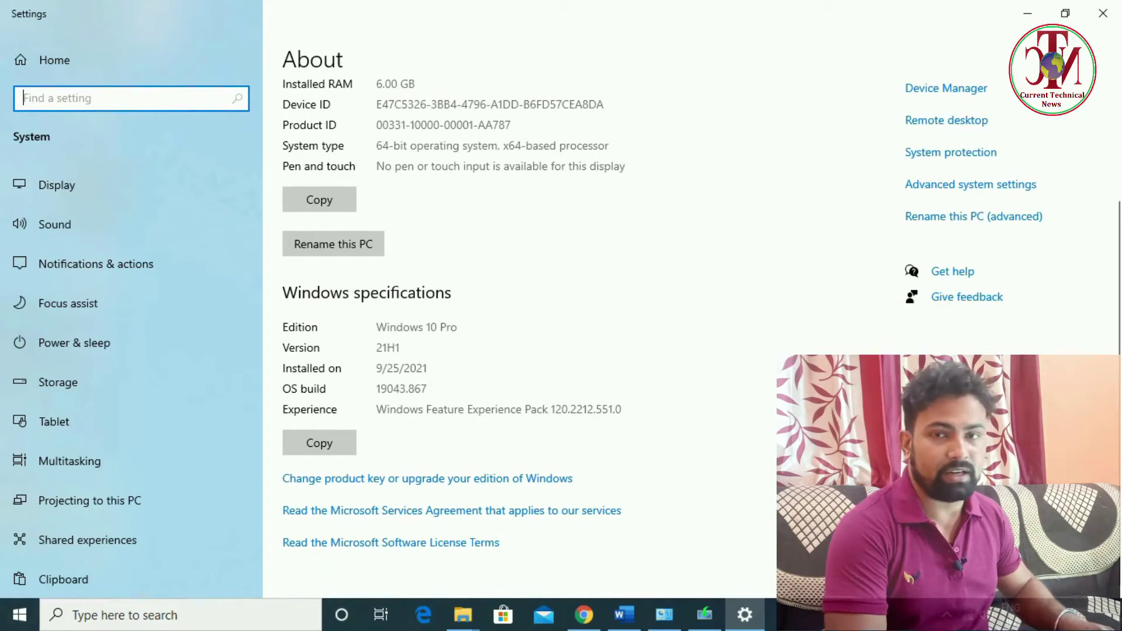
scroll(526, 322, up, 6)
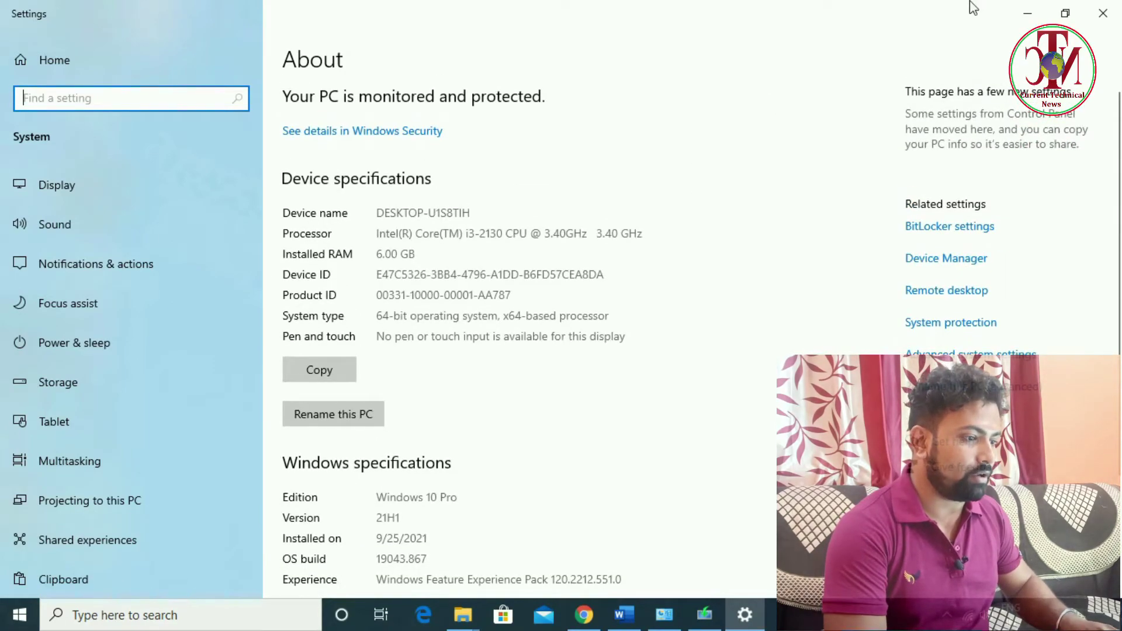
click(1103, 13)
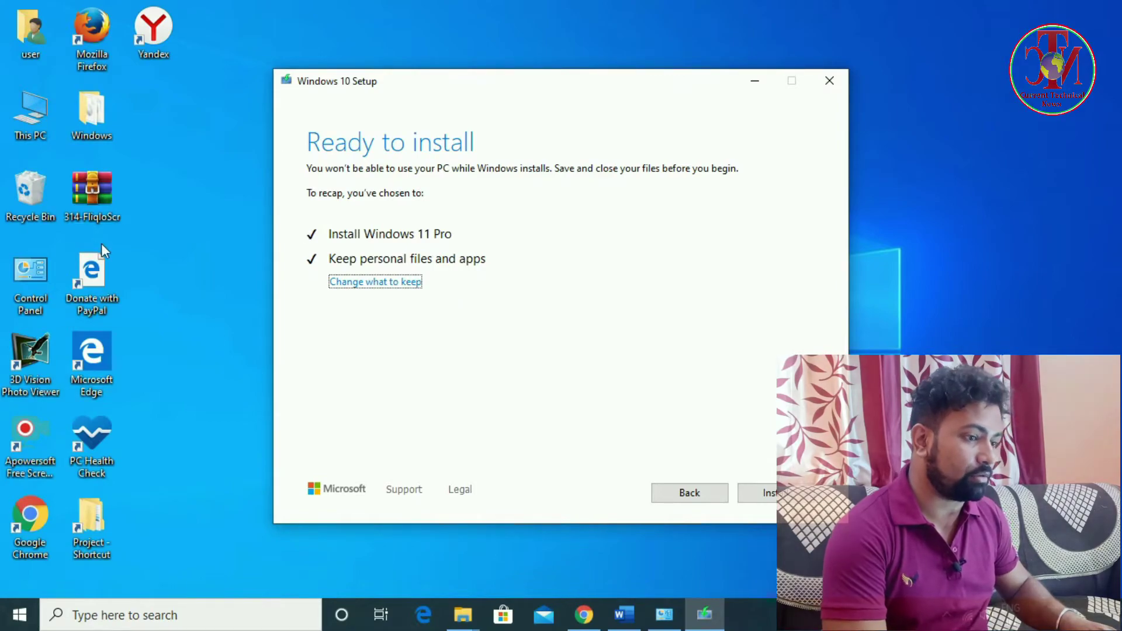
- Start installing Windows 11 Pro with personal files and apps kept, and dismiss the Start menu on the upgraded desktop
click(769, 493)
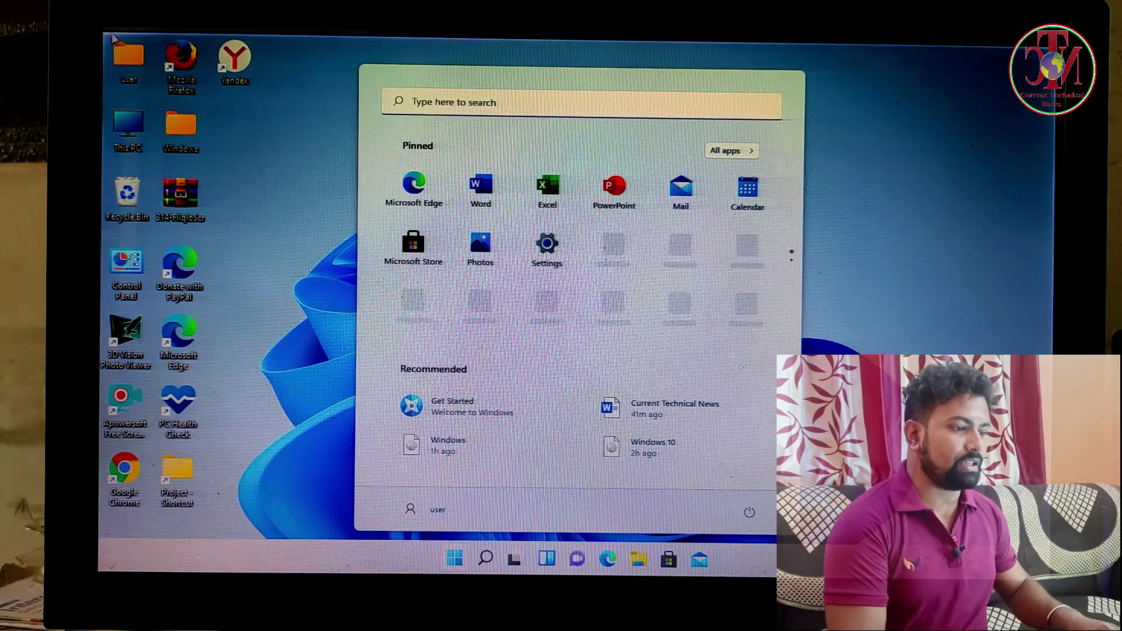
click(818, 126)
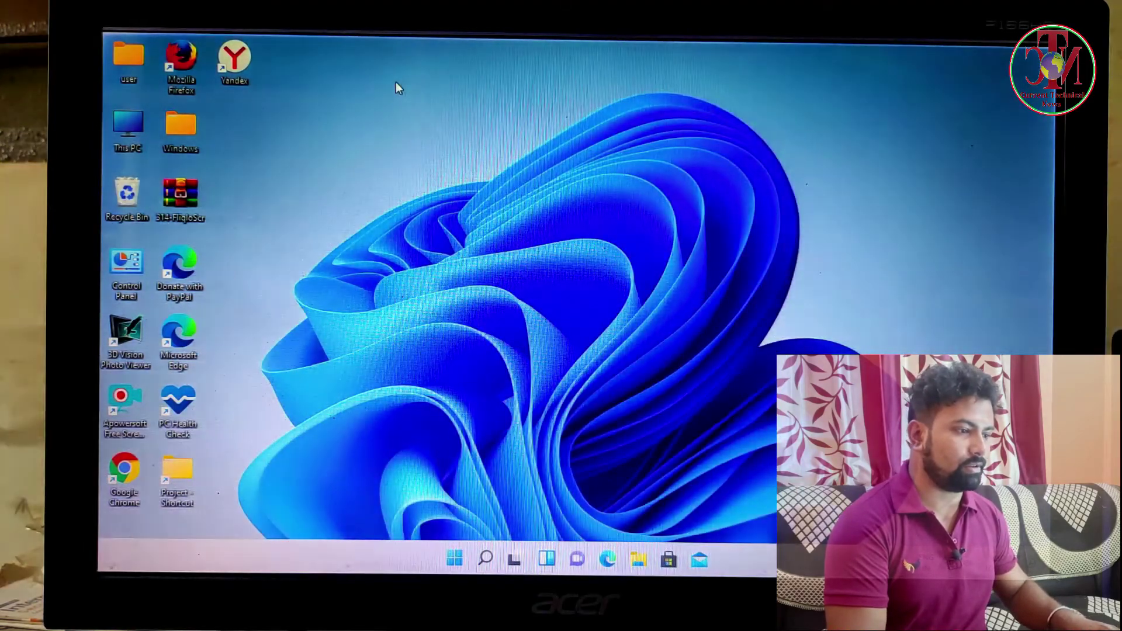
- Apply the dark blue bloom theme in the desktop's Personalization settings and minimize Settings
right_click(412, 115)
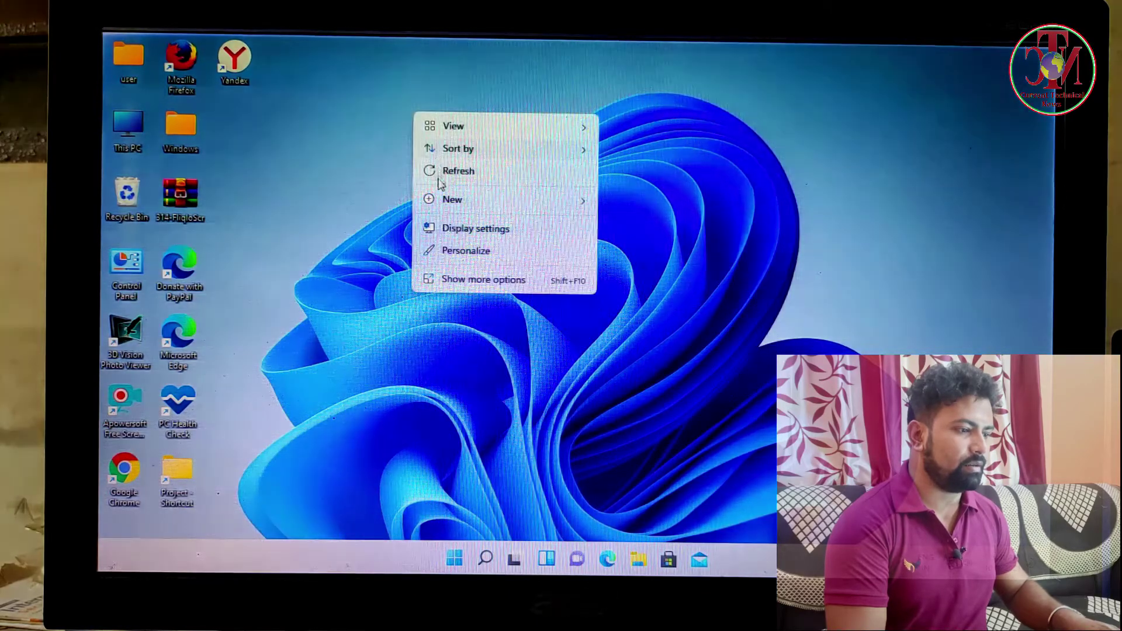
mouse_move(458, 196)
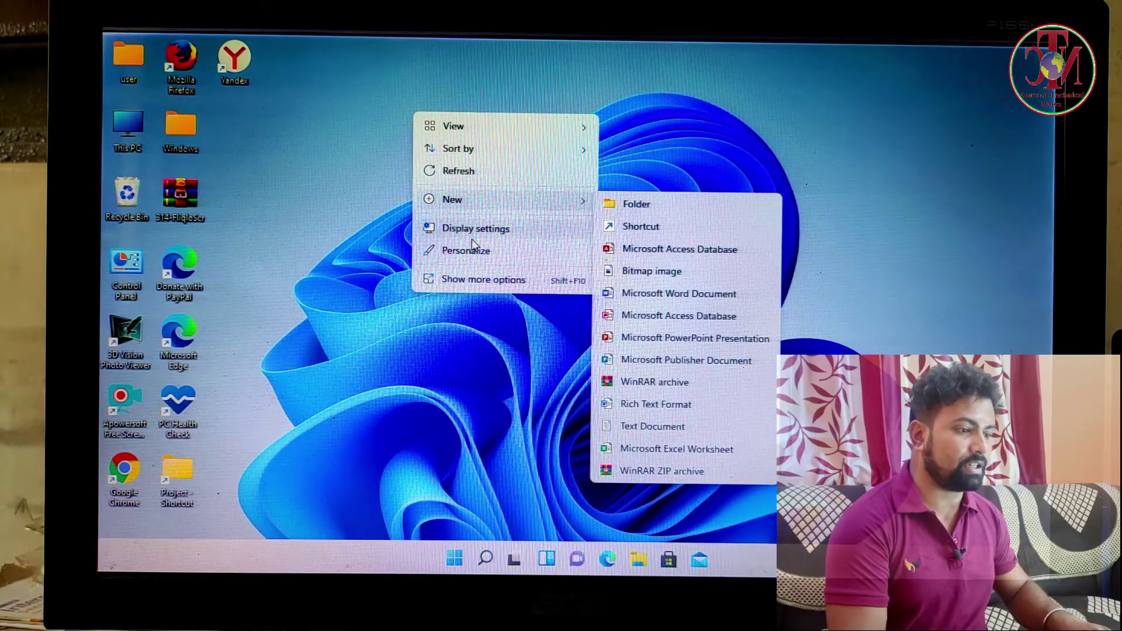
click(468, 258)
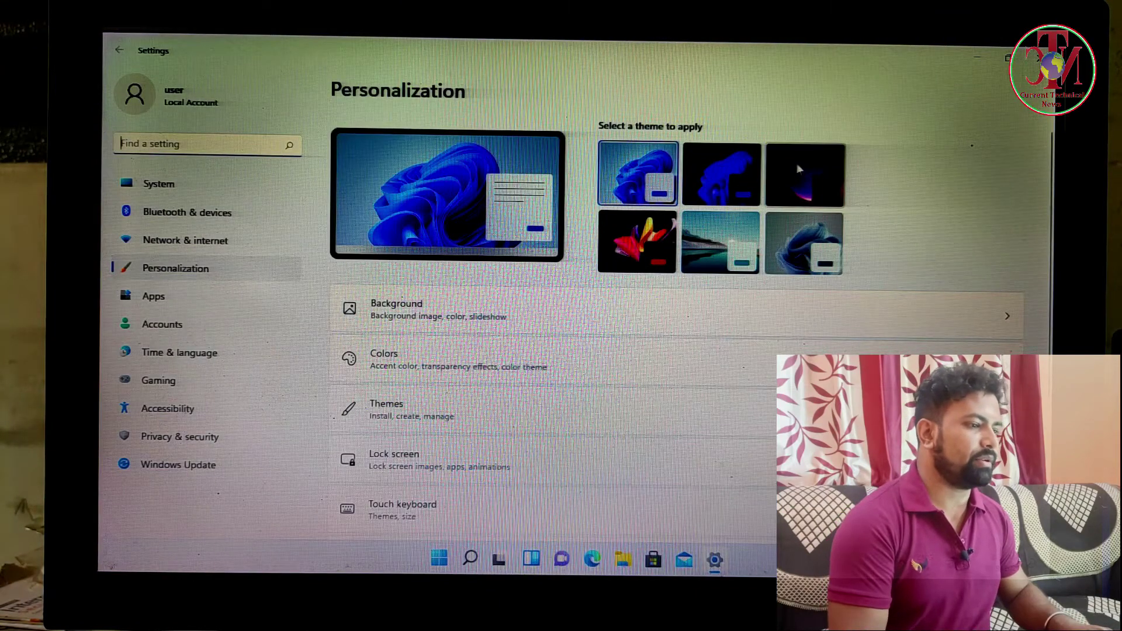
click(738, 164)
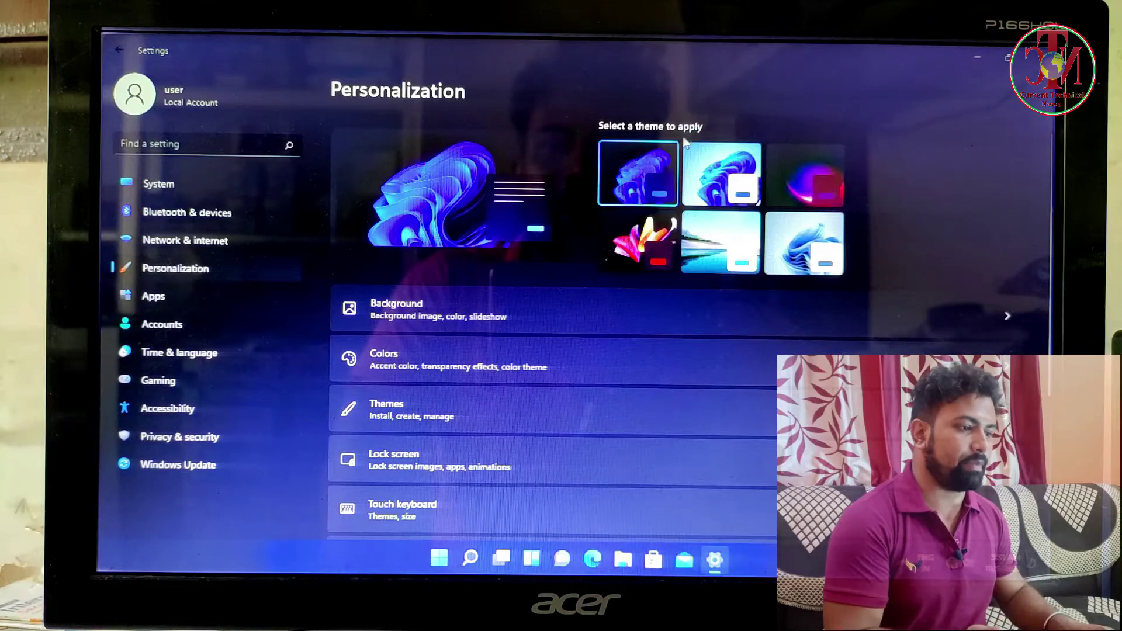
click(976, 61)
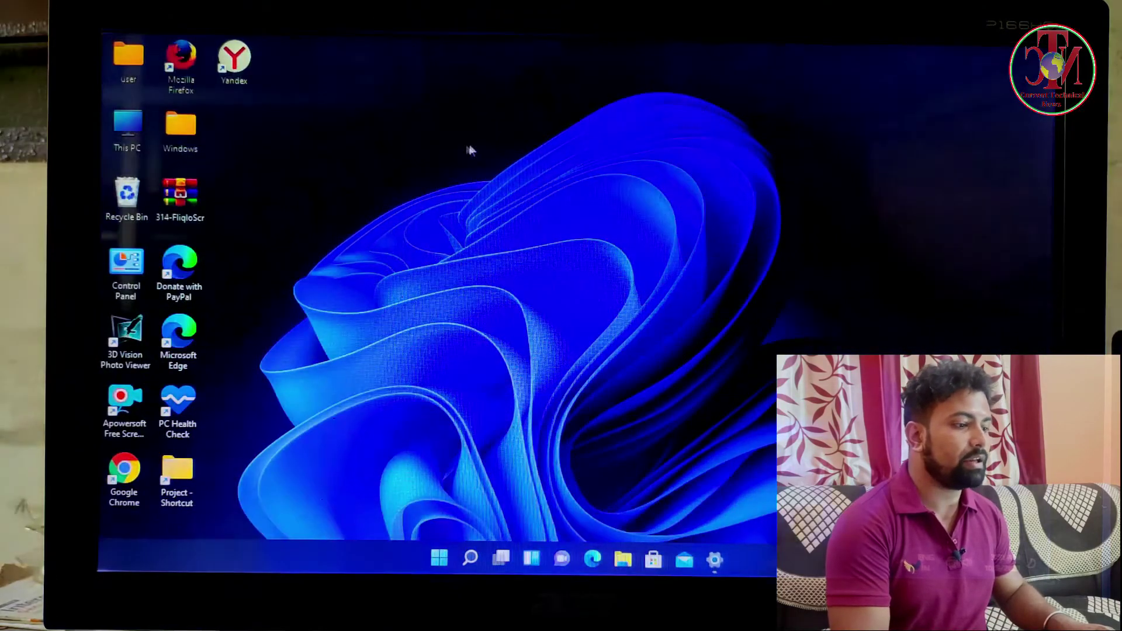
right_click(475, 177)
click(490, 204)
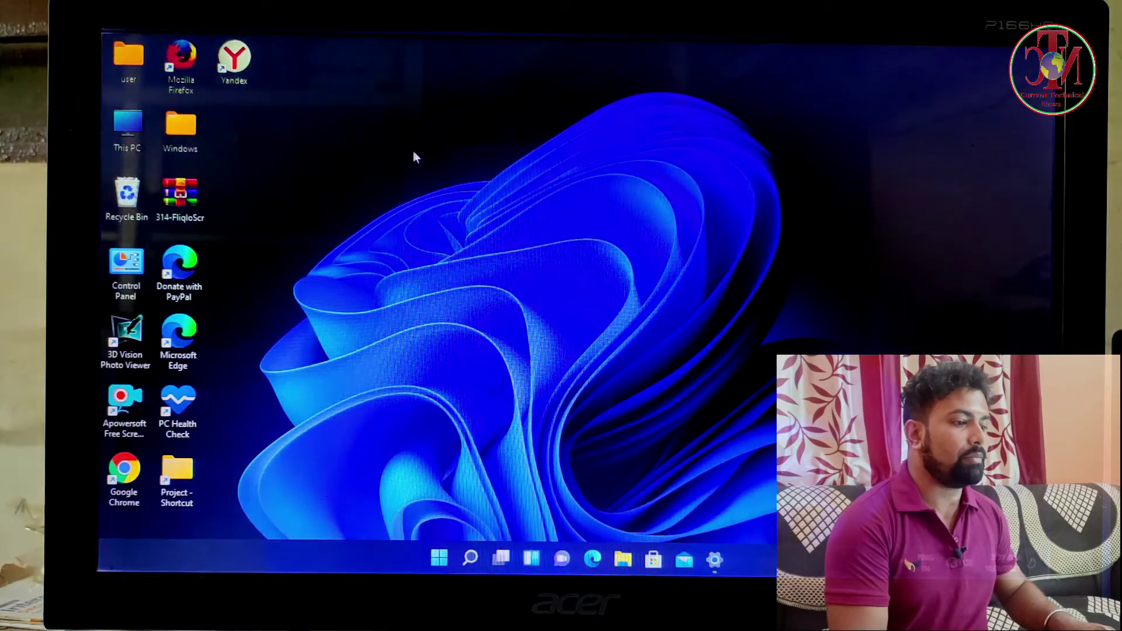
right_click(463, 225)
click(460, 218)
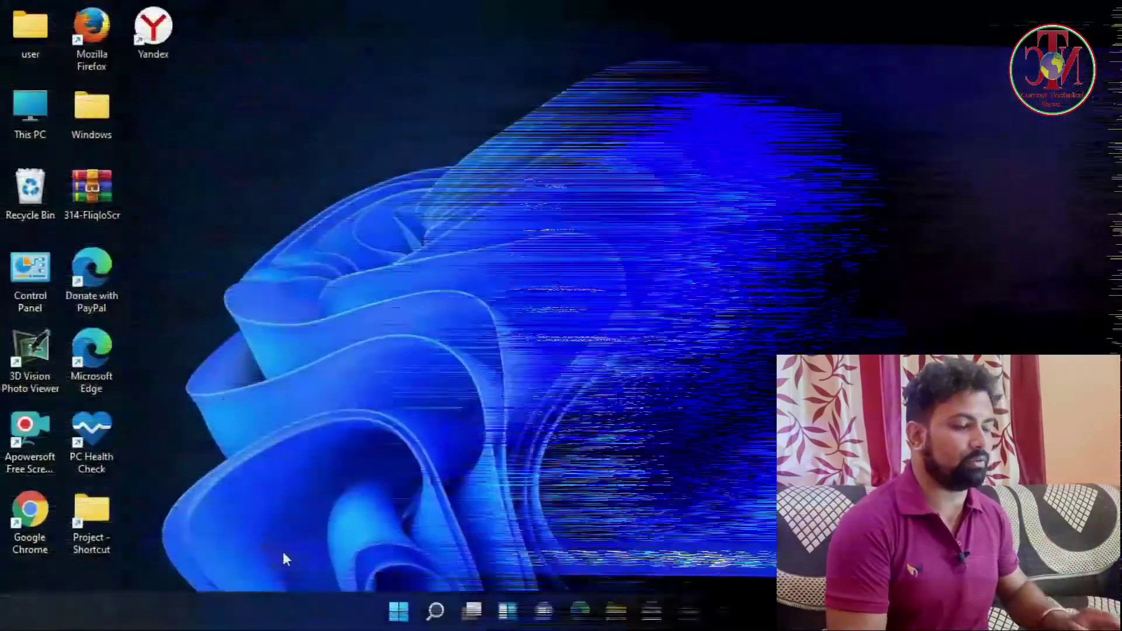
right_click(203, 114)
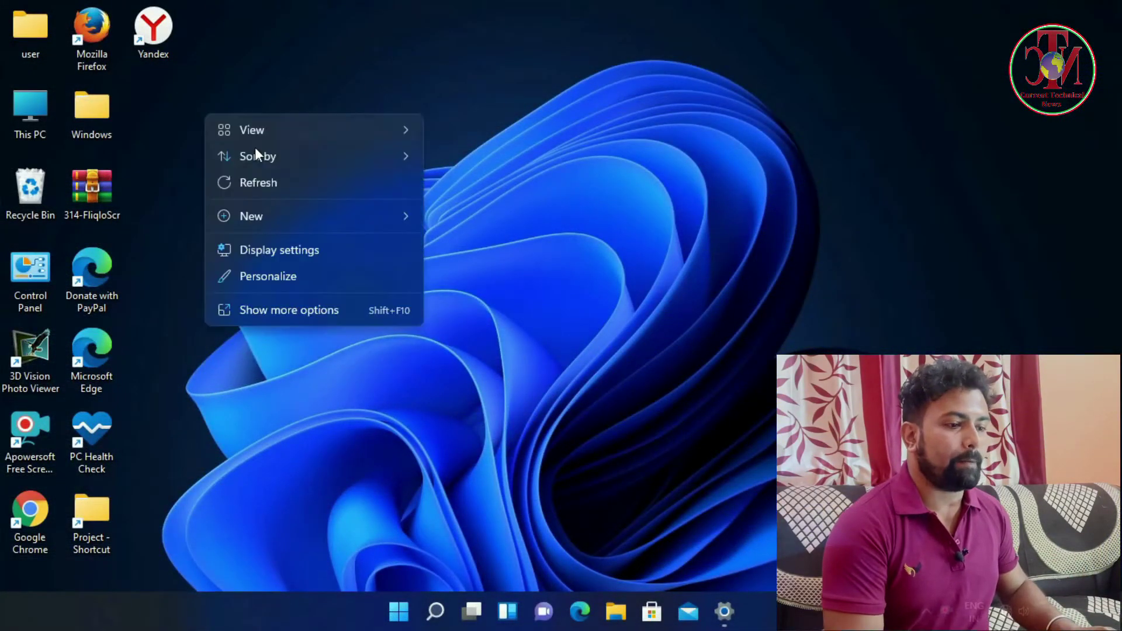
click(262, 181)
right_click(321, 107)
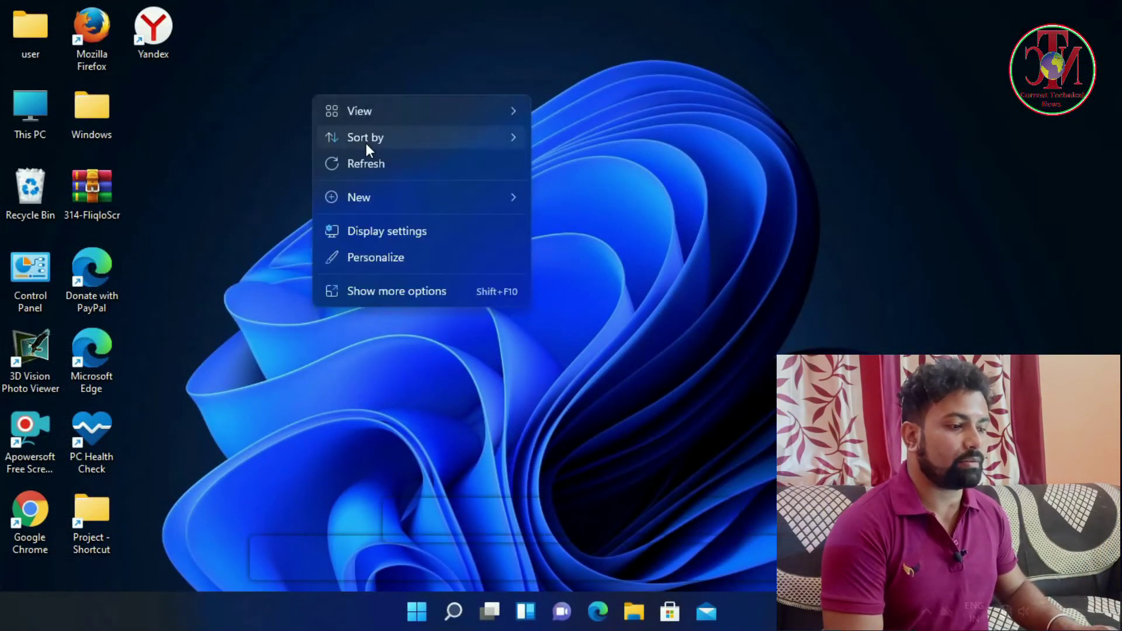
- Refresh the desktop several times using its context options
click(384, 170)
right_click(290, 107)
click(355, 175)
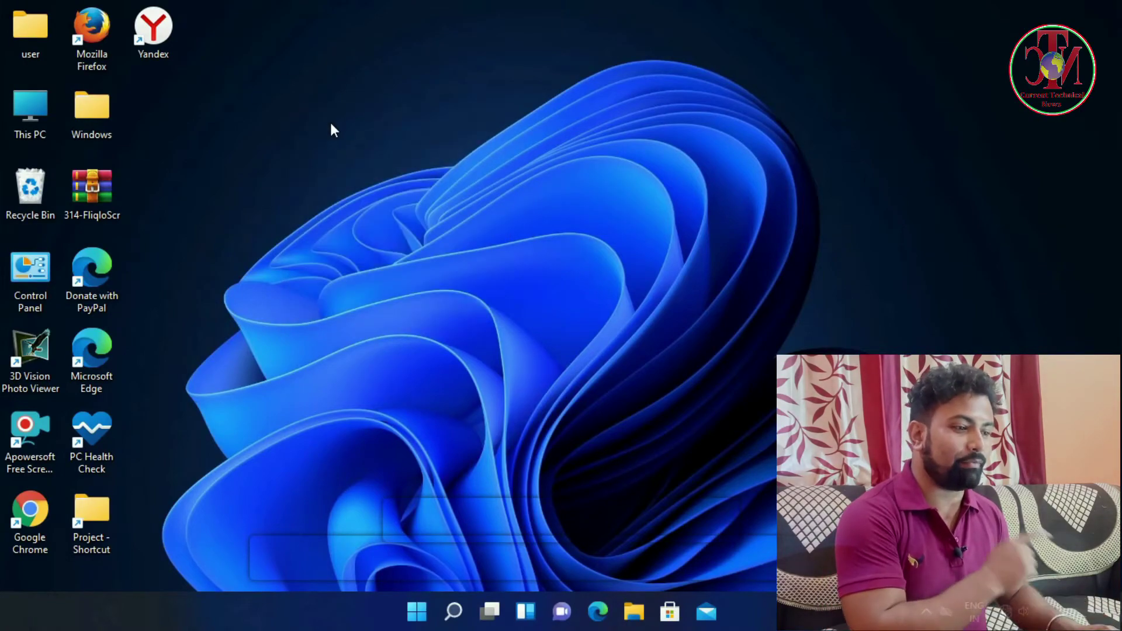
right_click(297, 104)
click(368, 170)
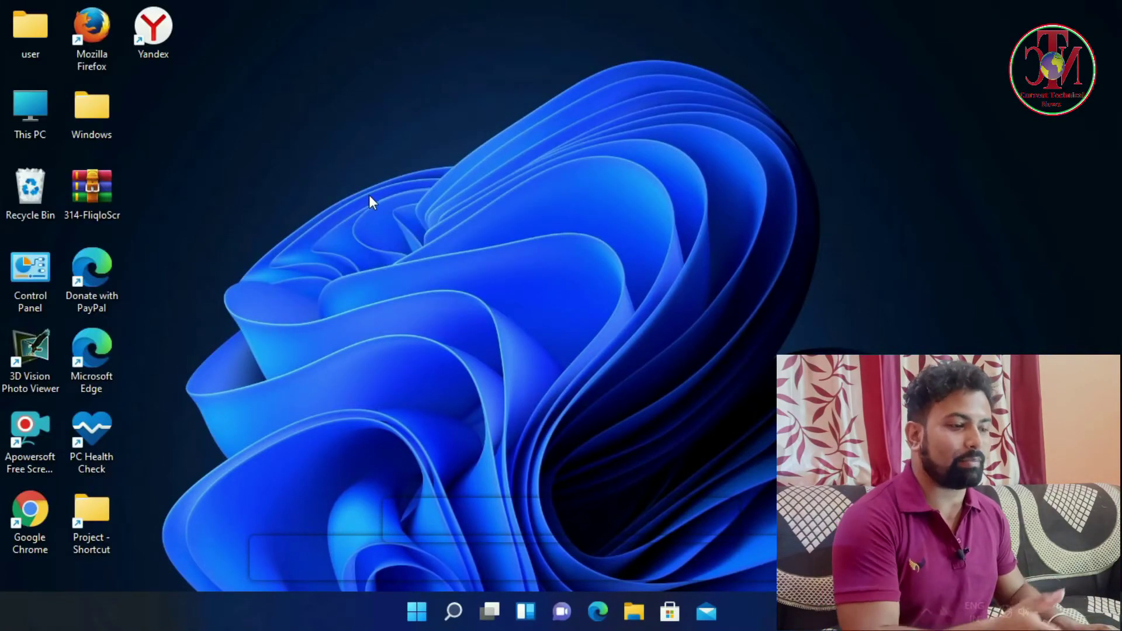
right_click(284, 102)
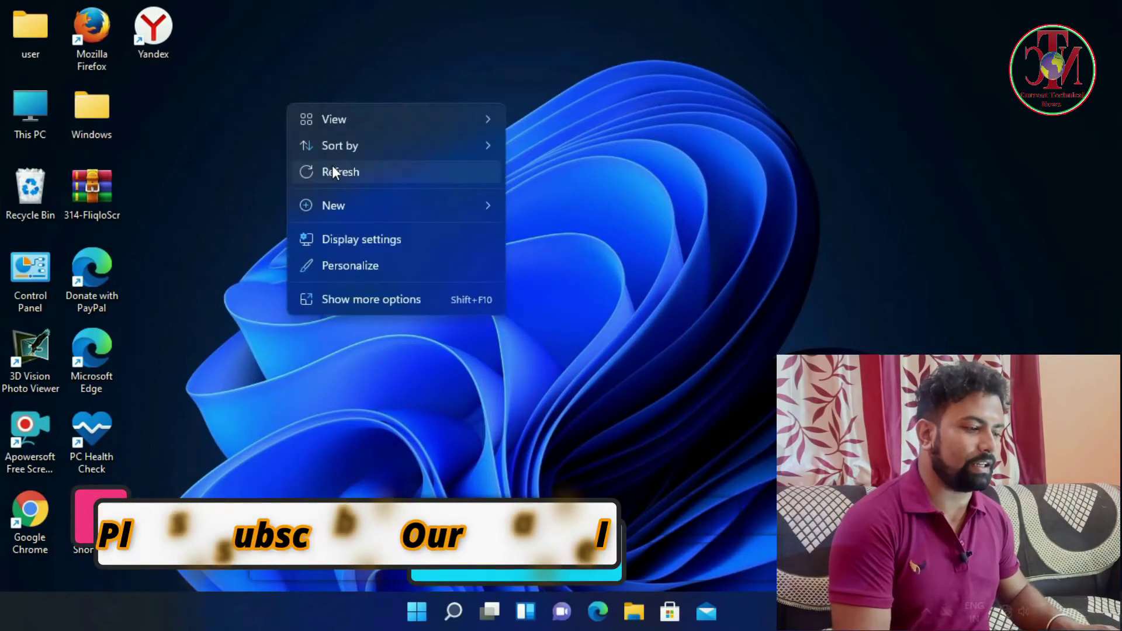
click(333, 170)
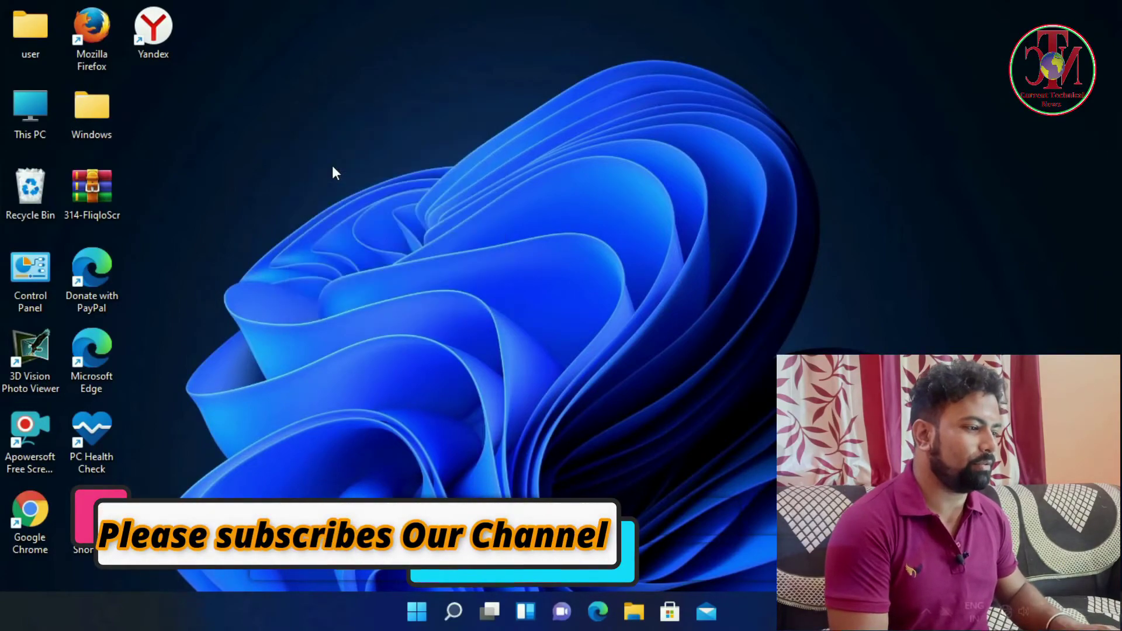
- Look through the pinned apps and recommended items in the Start menu and close it
click(419, 610)
scroll(642, 345, down, 1)
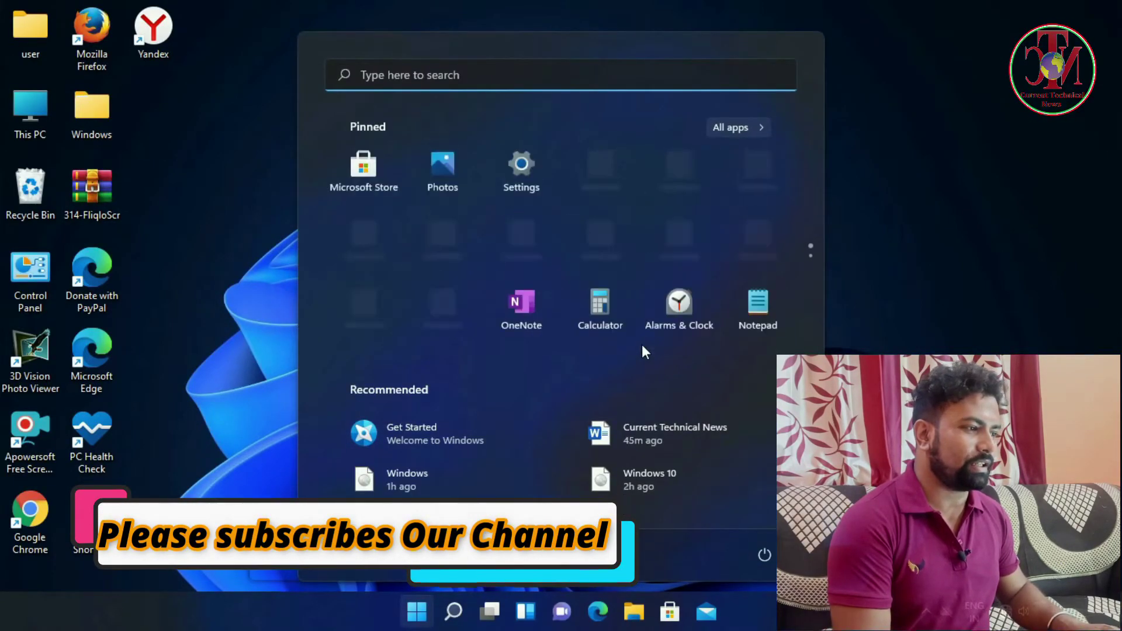
scroll(642, 345, up, 1)
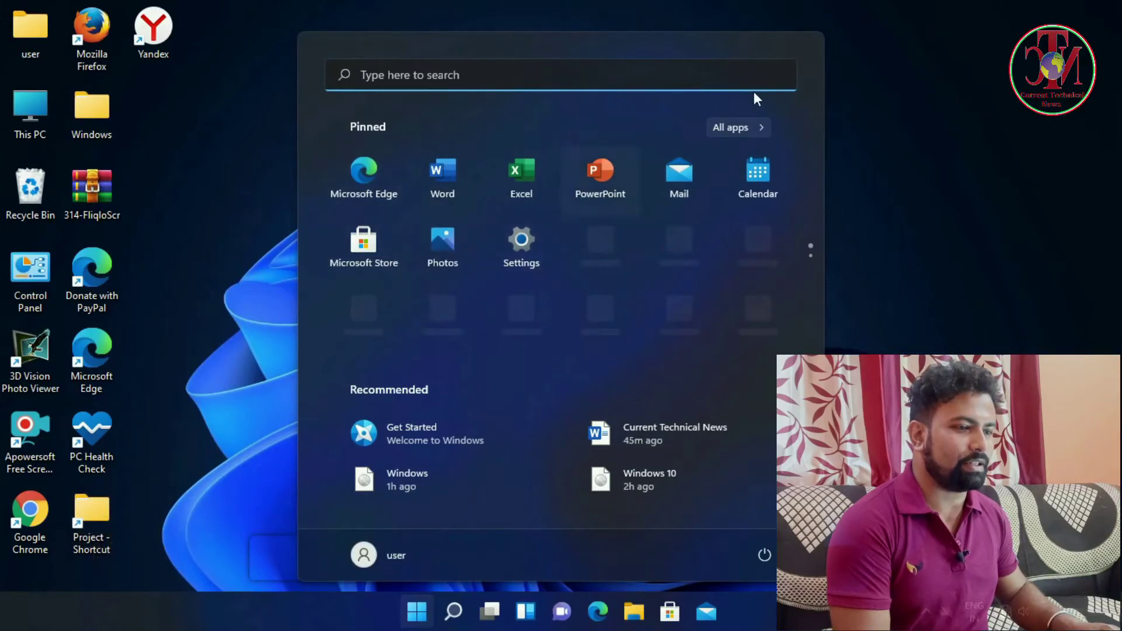
click(895, 68)
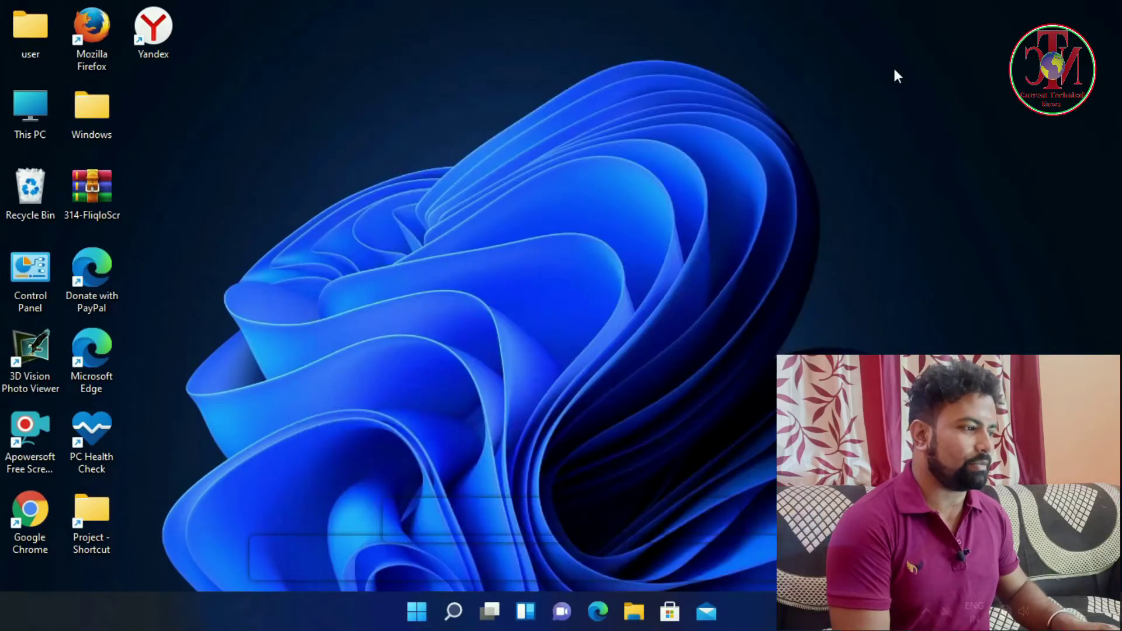
- View the folders and drives in This PC, review the device and Windows specifications in its properties, and close both windows
double_click(31, 100)
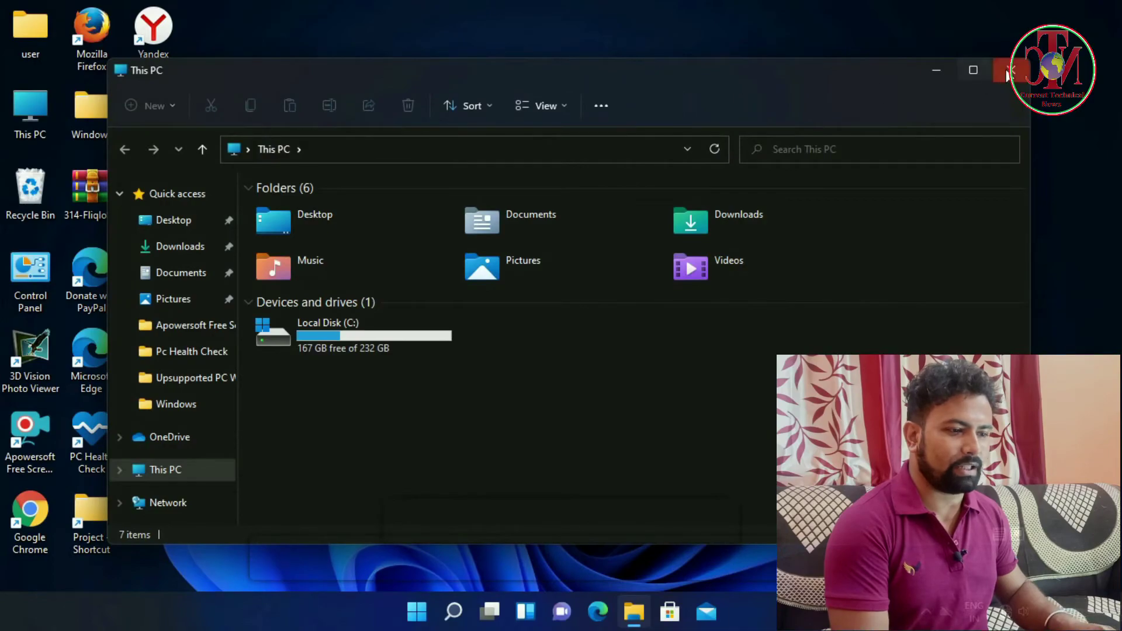
click(1007, 72)
right_click(42, 100)
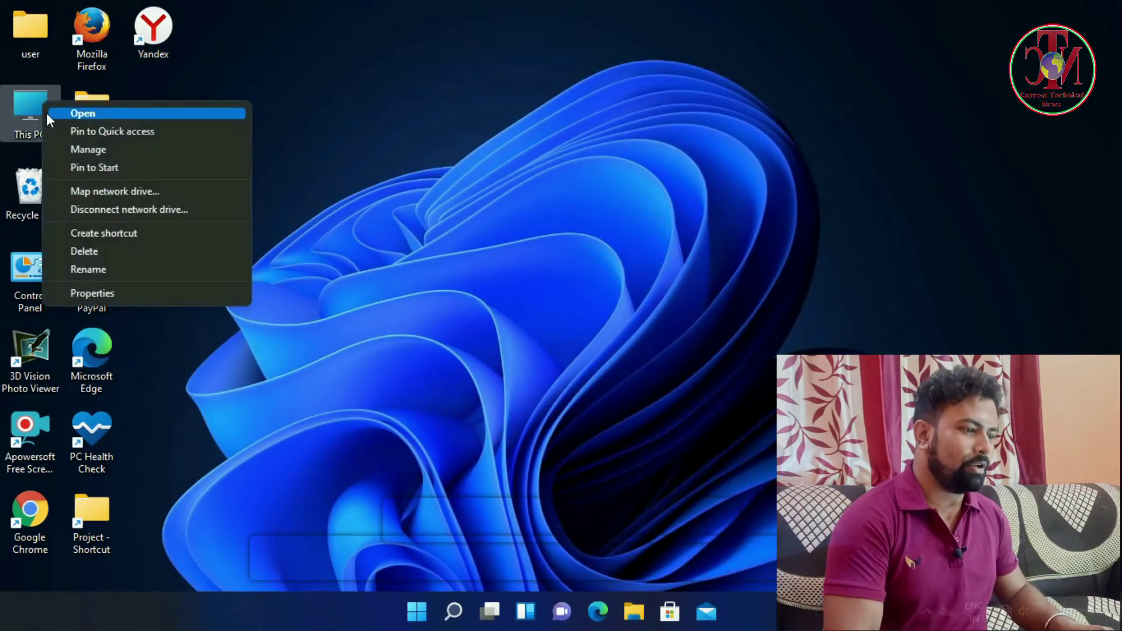
click(105, 293)
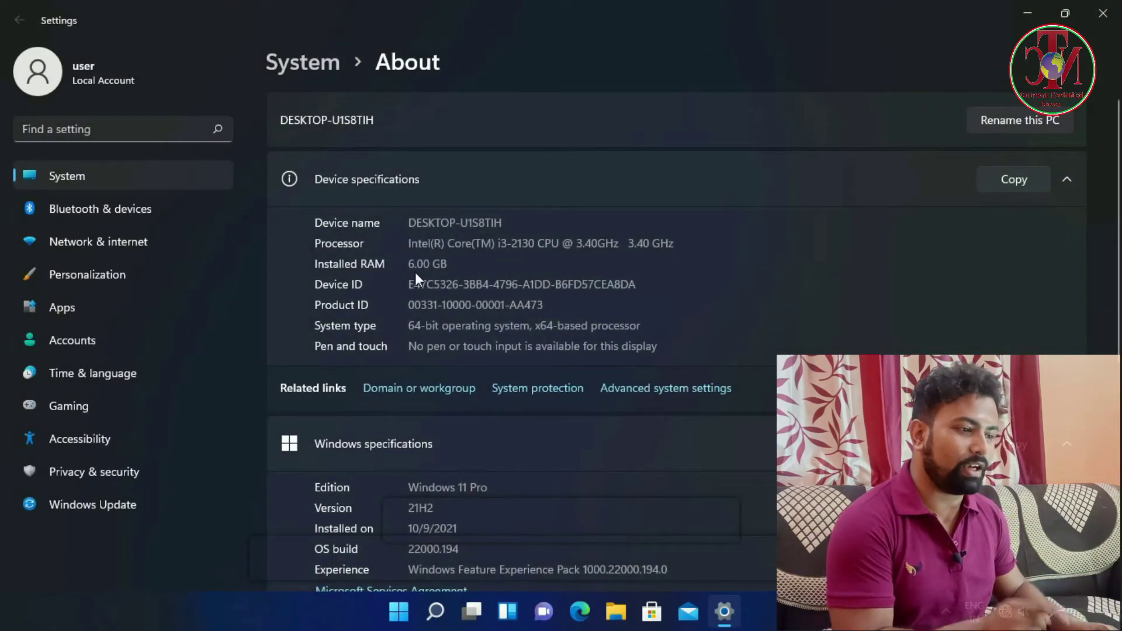
scroll(453, 319, down, 5)
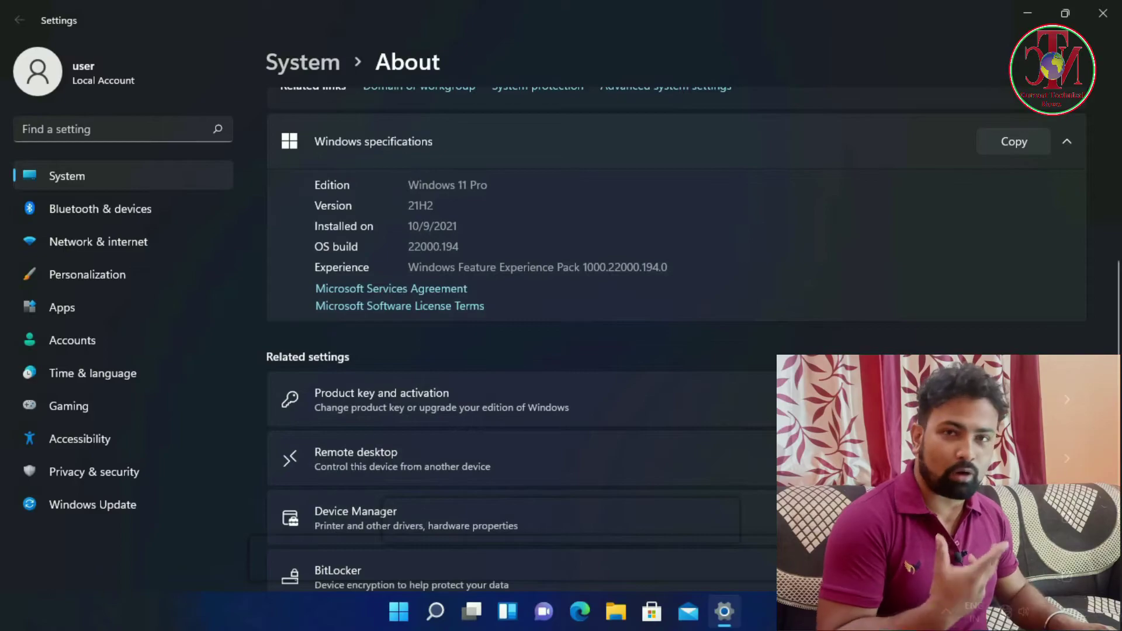
scroll(714, 216, up, 5)
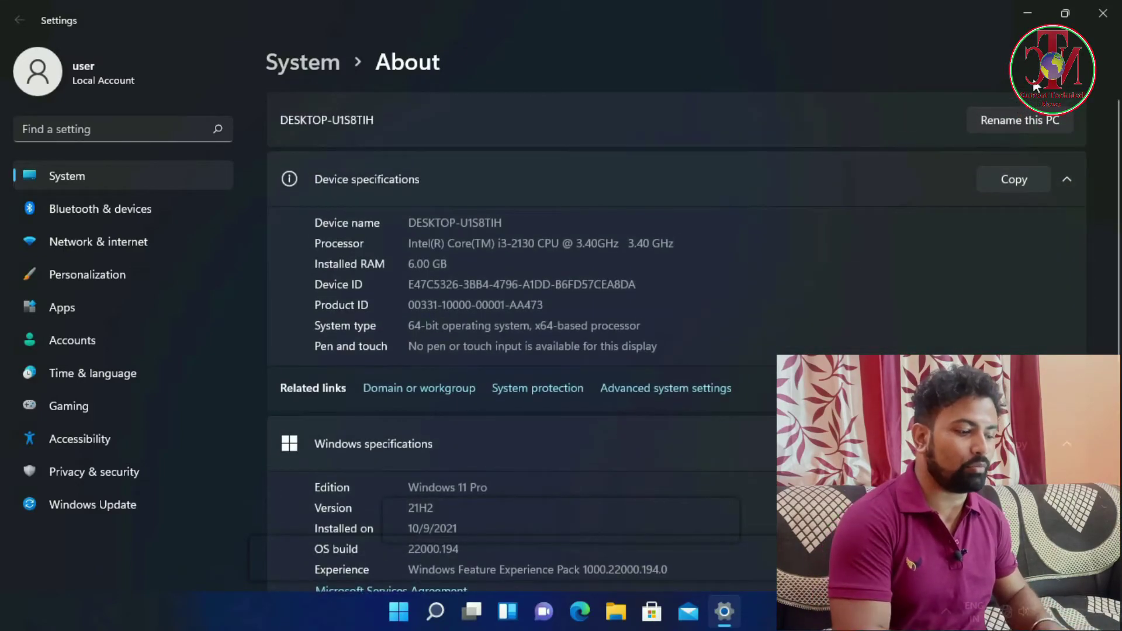
click(1102, 13)
- Refresh the desktop twice
right_click(266, 135)
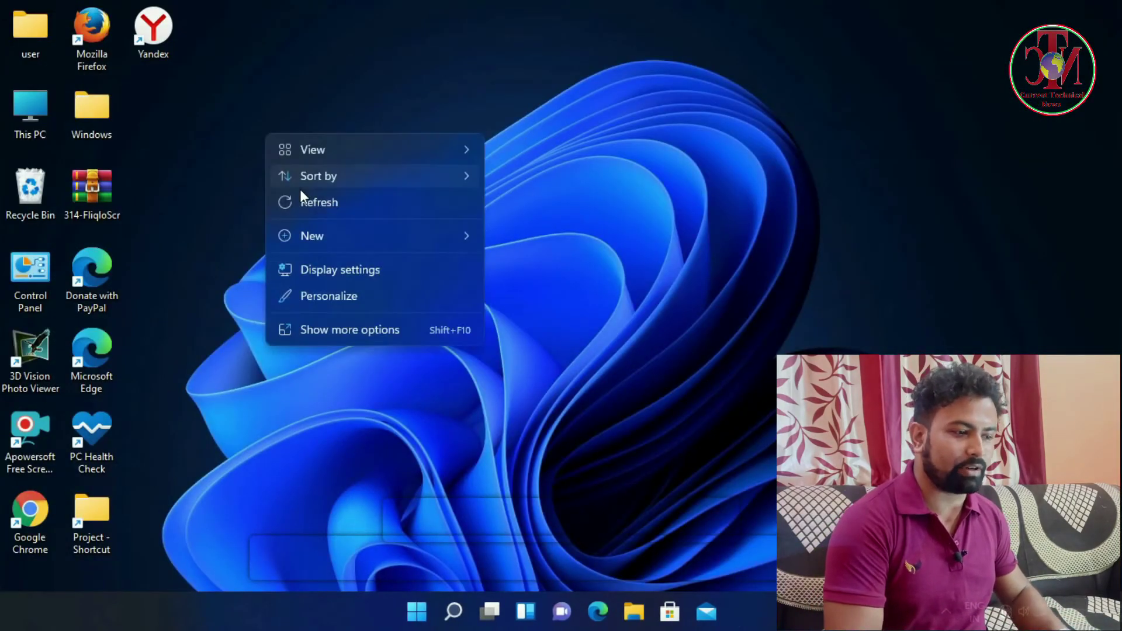
click(309, 202)
right_click(234, 114)
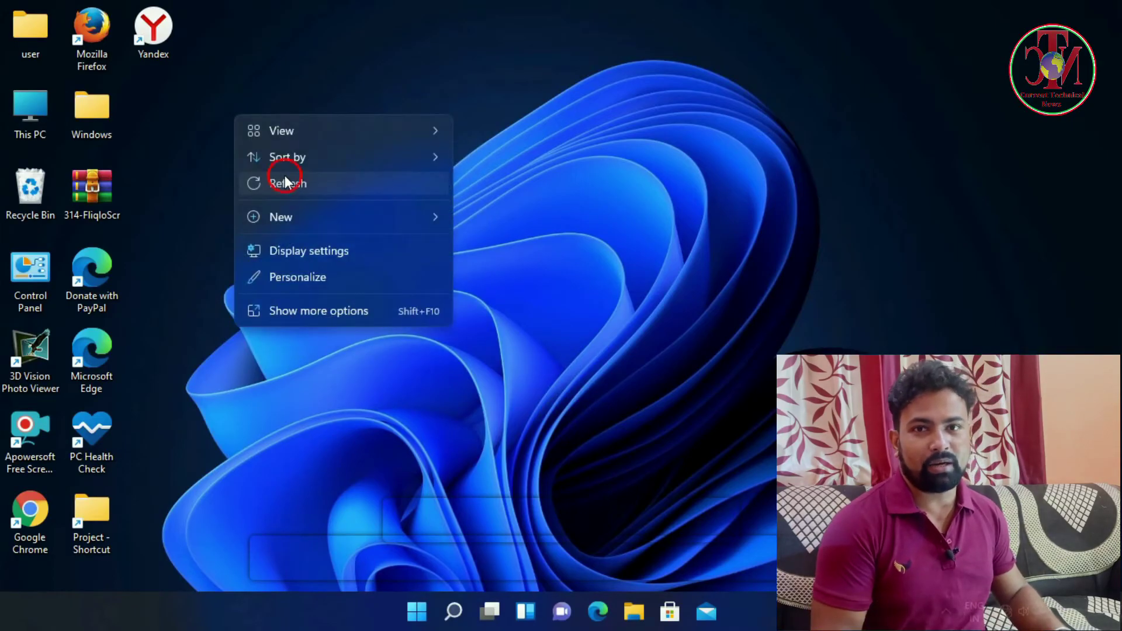
click(287, 181)
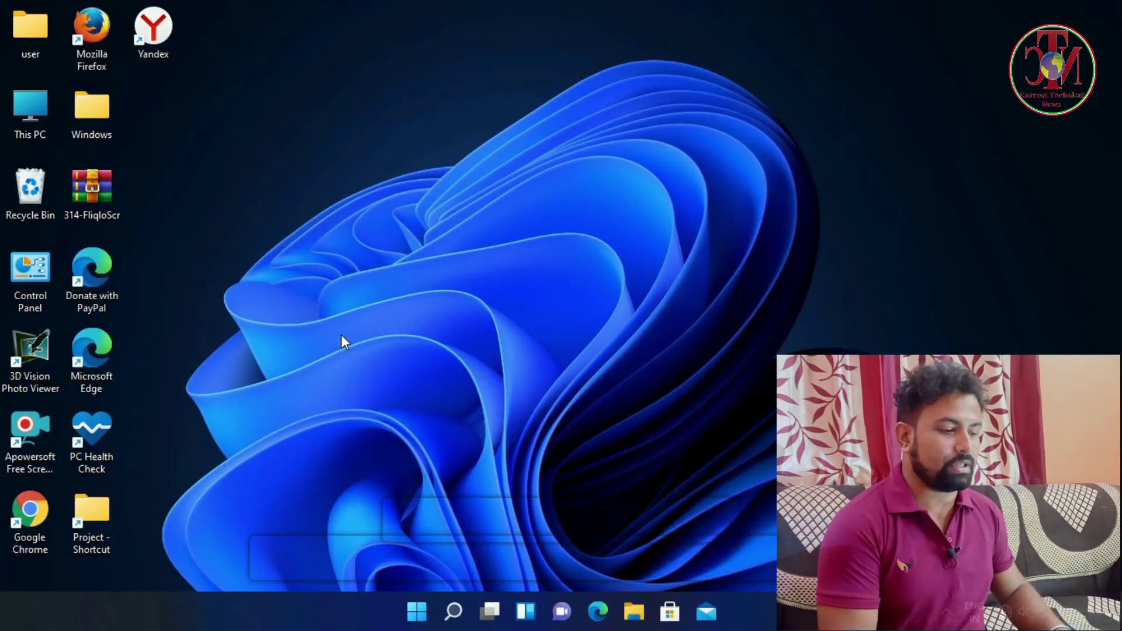